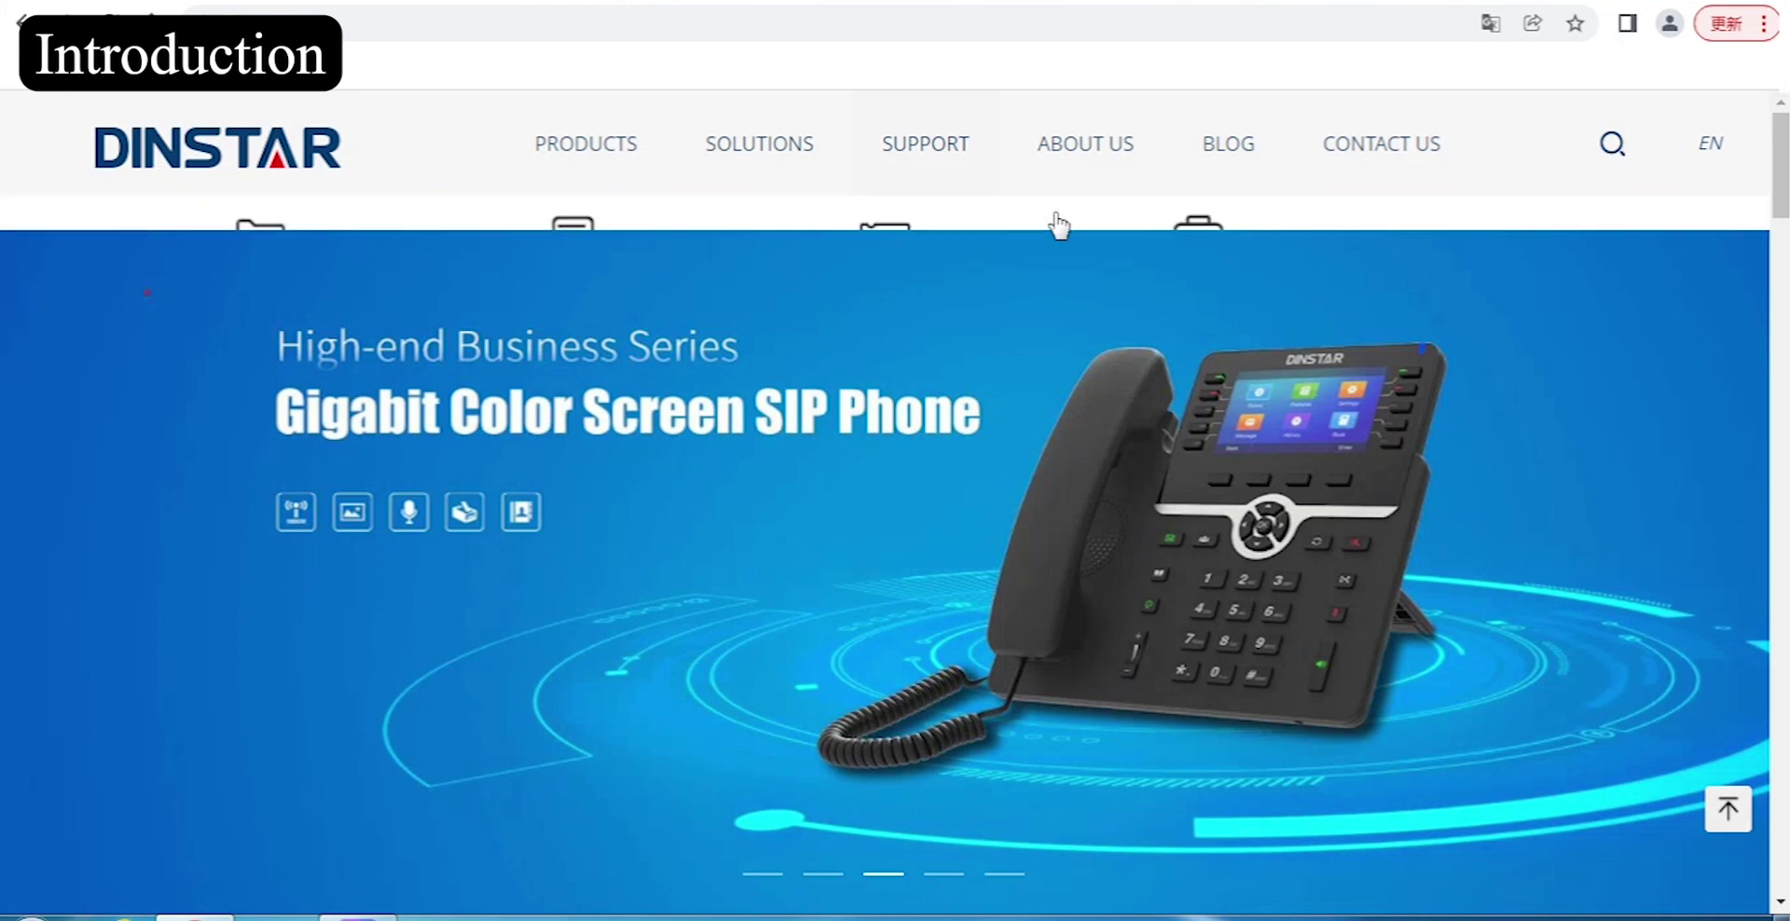
- Show the Analog VoIP Gateway models in the DINSTAR website's PRODUCTS mega-menu
{"action": "mouse_move", "coordinate": [619, 168]}
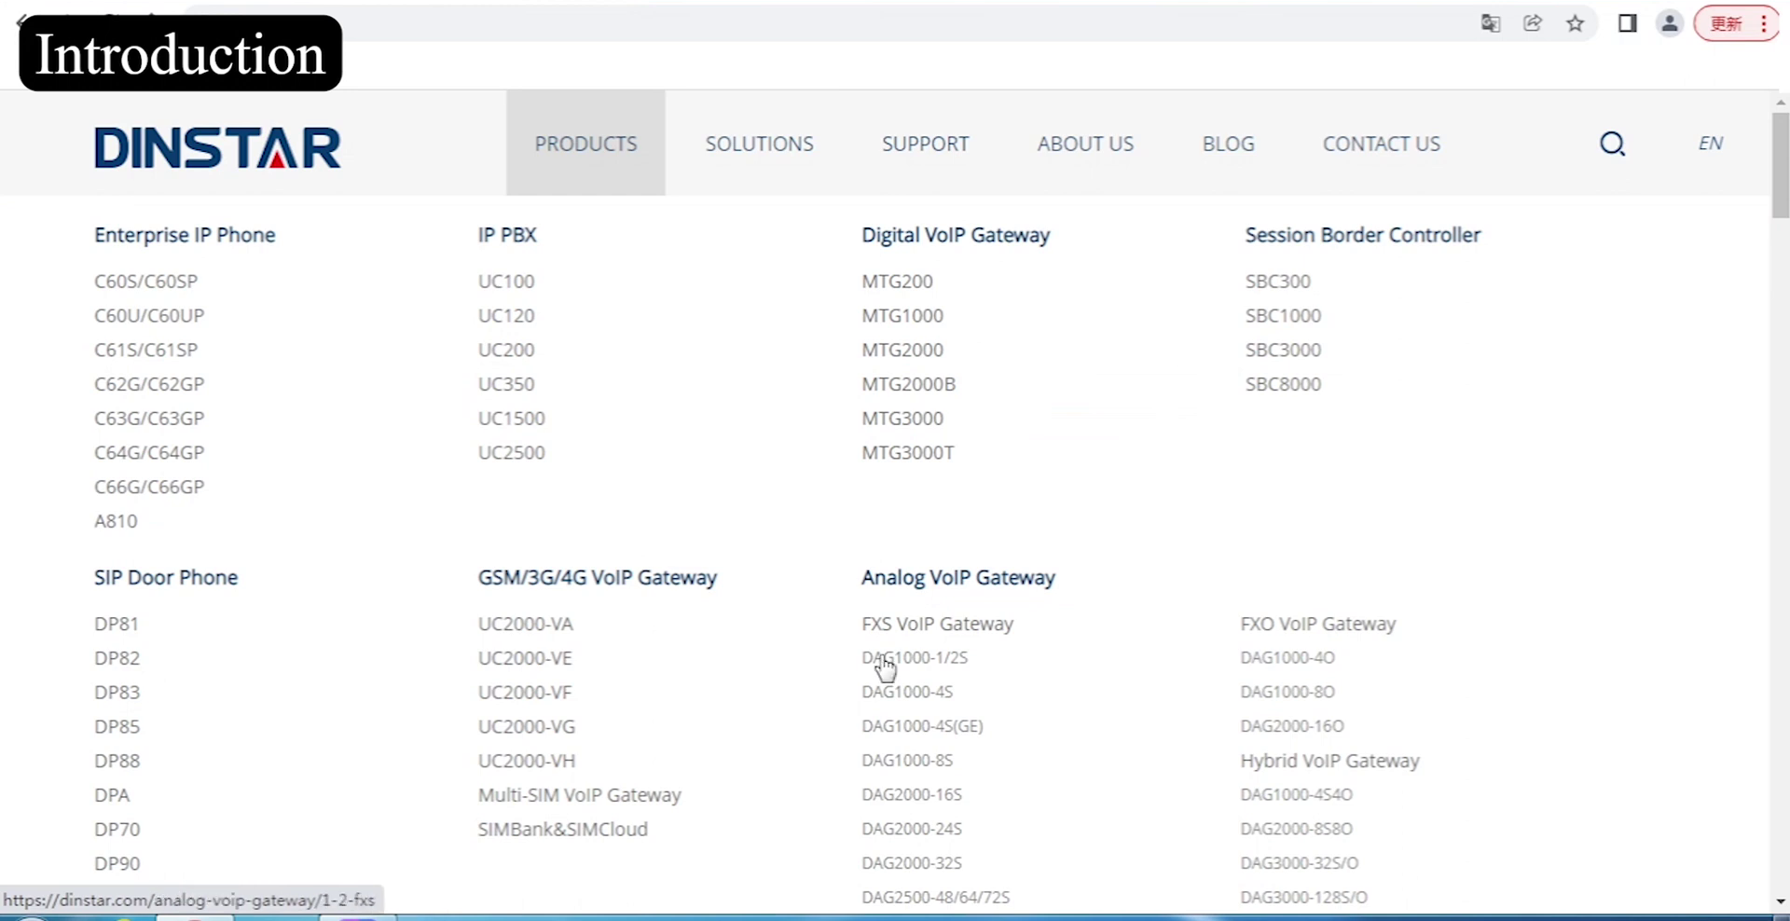
- Scroll through the Analog VoIP Gateway product range on the DINSTAR website
{"action": "scroll", "coordinate": [834, 627], "scroll_direction": "down", "scroll_amount": 2}
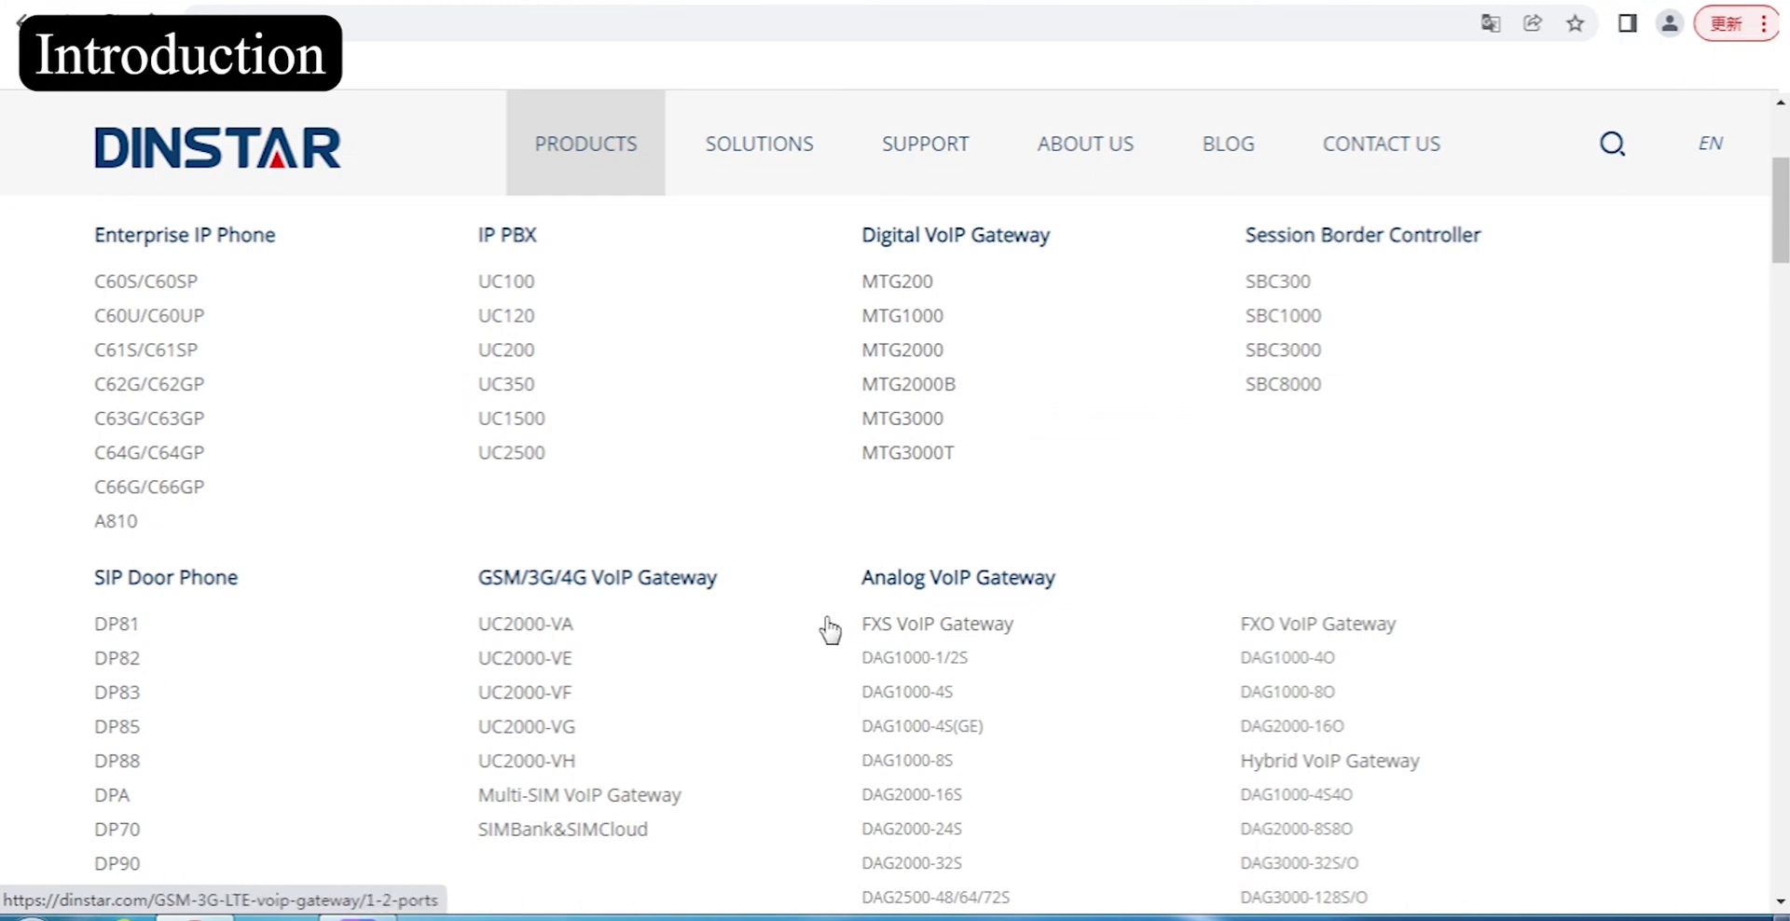
{"action": "scroll", "coordinate": [833, 623], "scroll_direction": "down", "scroll_amount": 1}
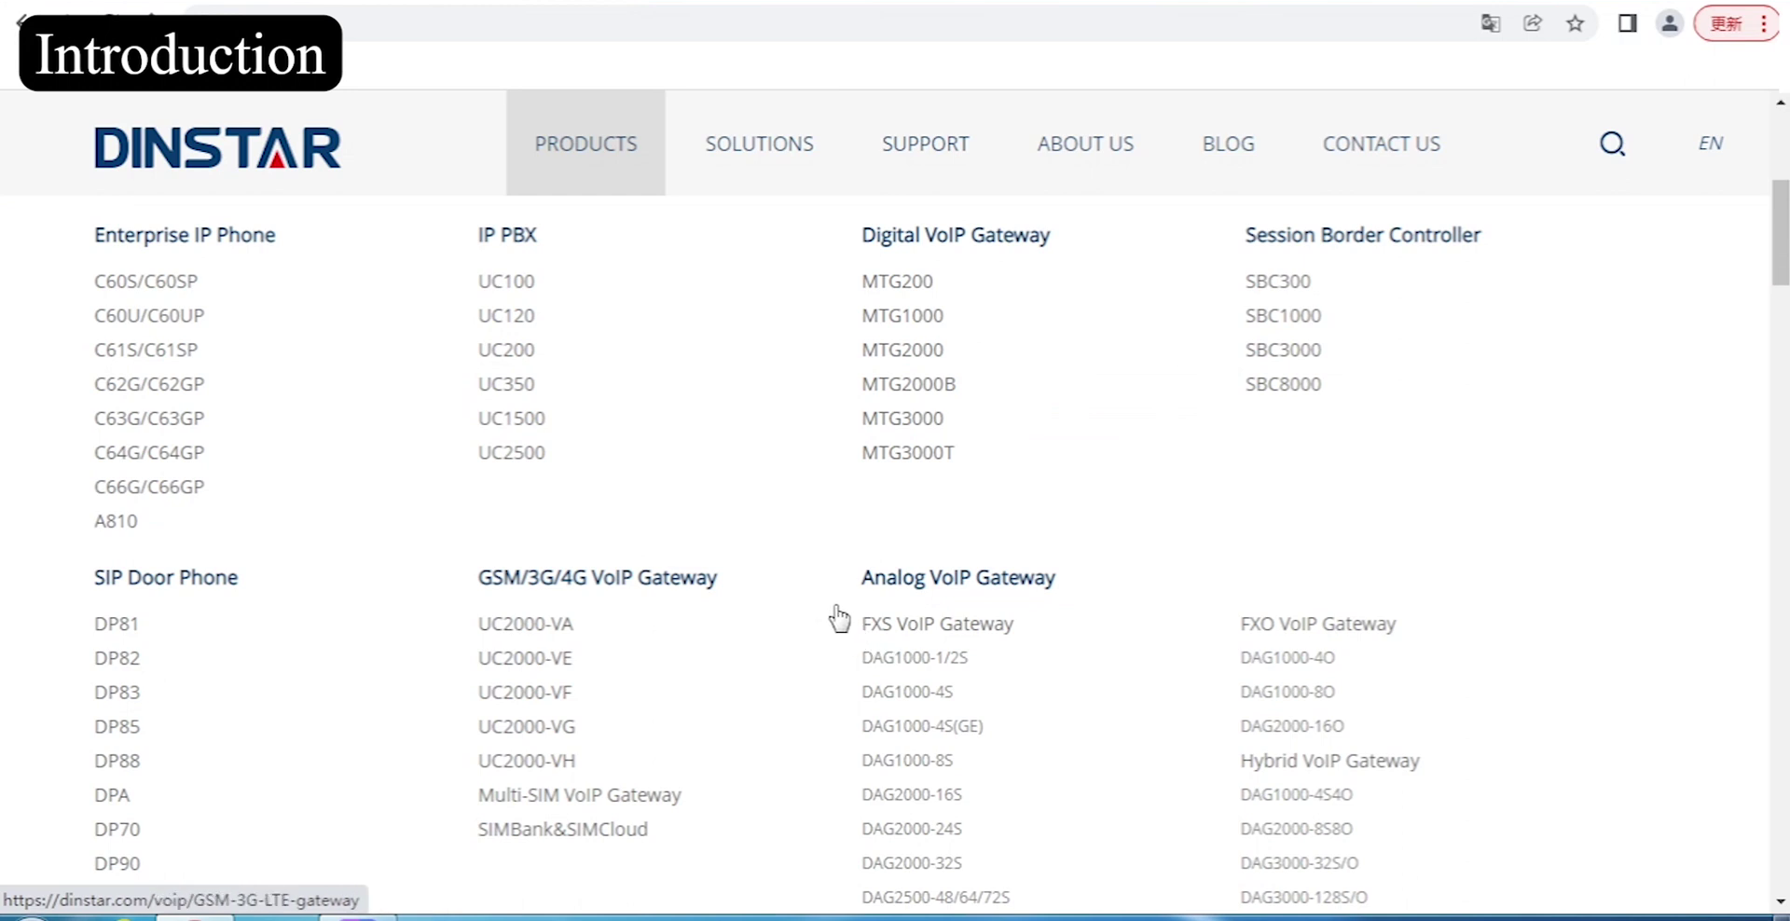
{"action": "scroll", "coordinate": [1047, 686], "scroll_direction": "down", "scroll_amount": 1}
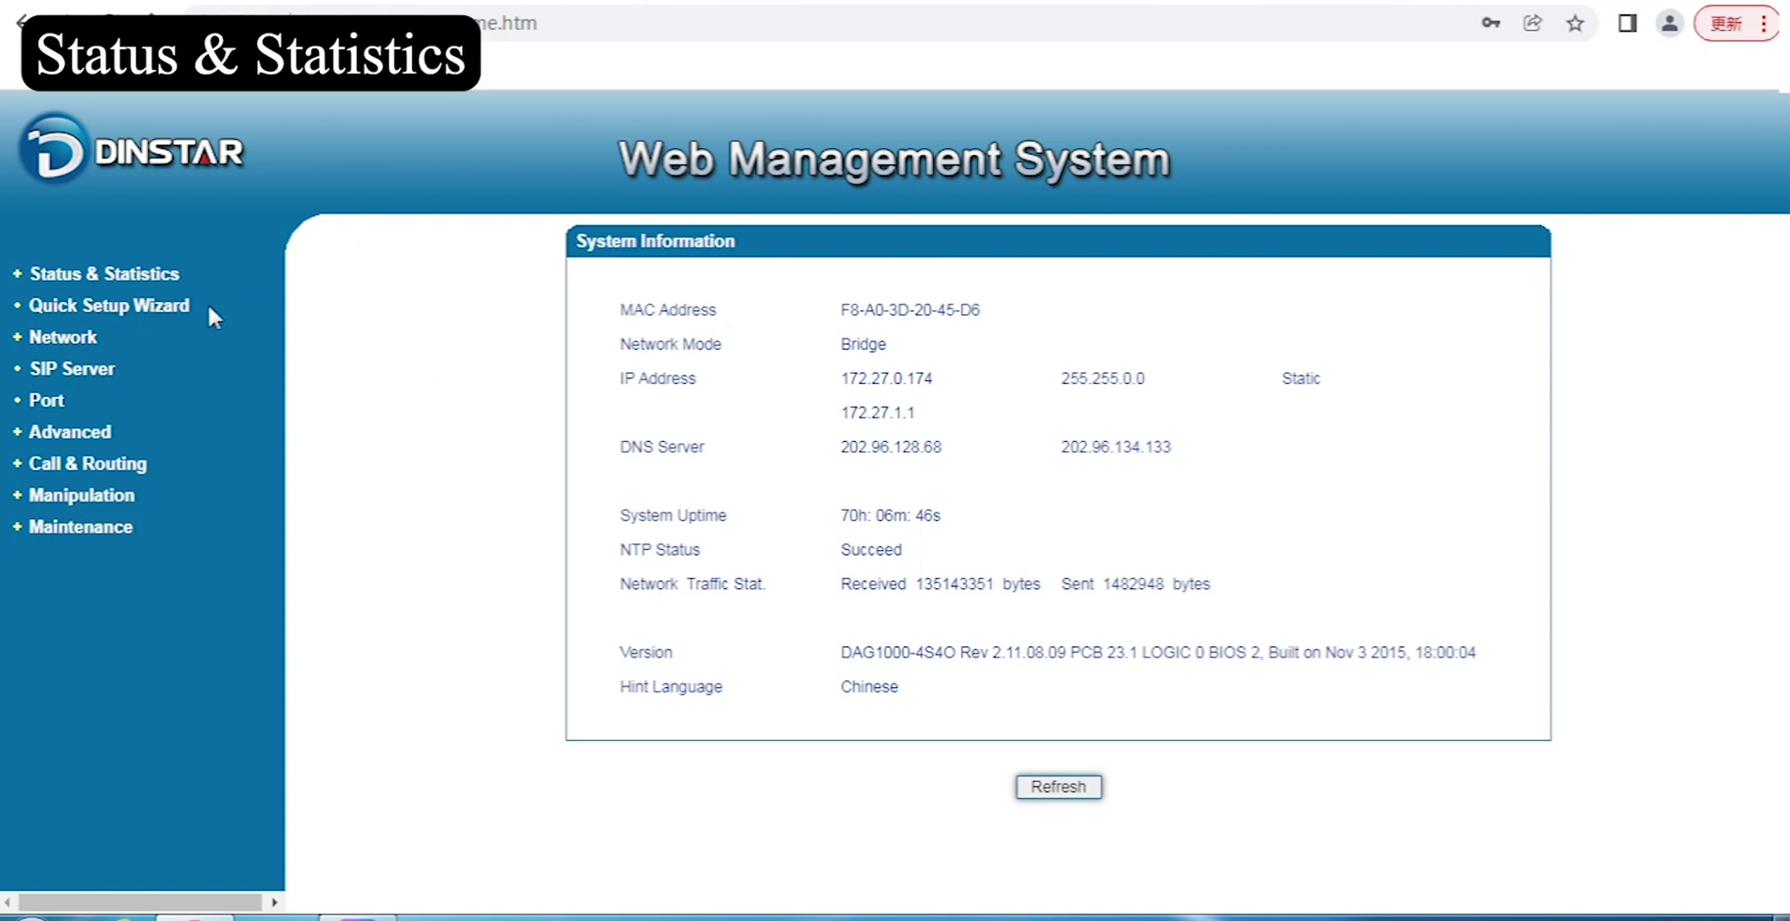
- Reload System Information under Status & Statistics and highlight the DAG1000-4S4O model number
{"action": "left_click", "coordinate": [140, 285]}
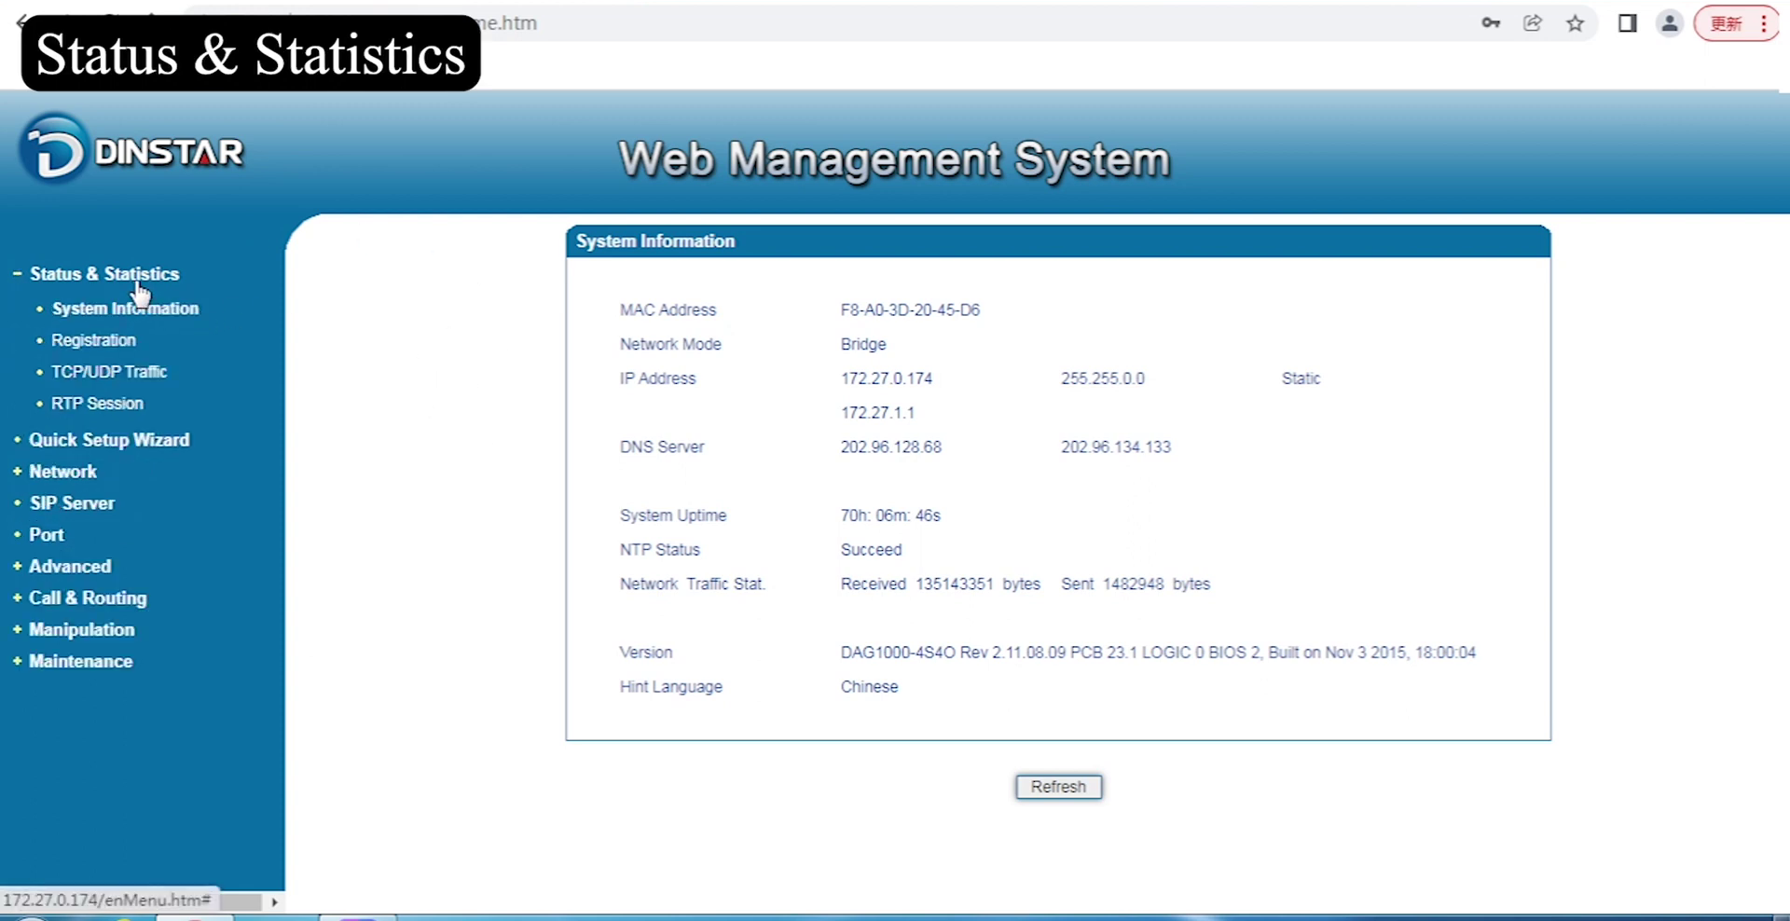
{"action": "left_click", "coordinate": [144, 310]}
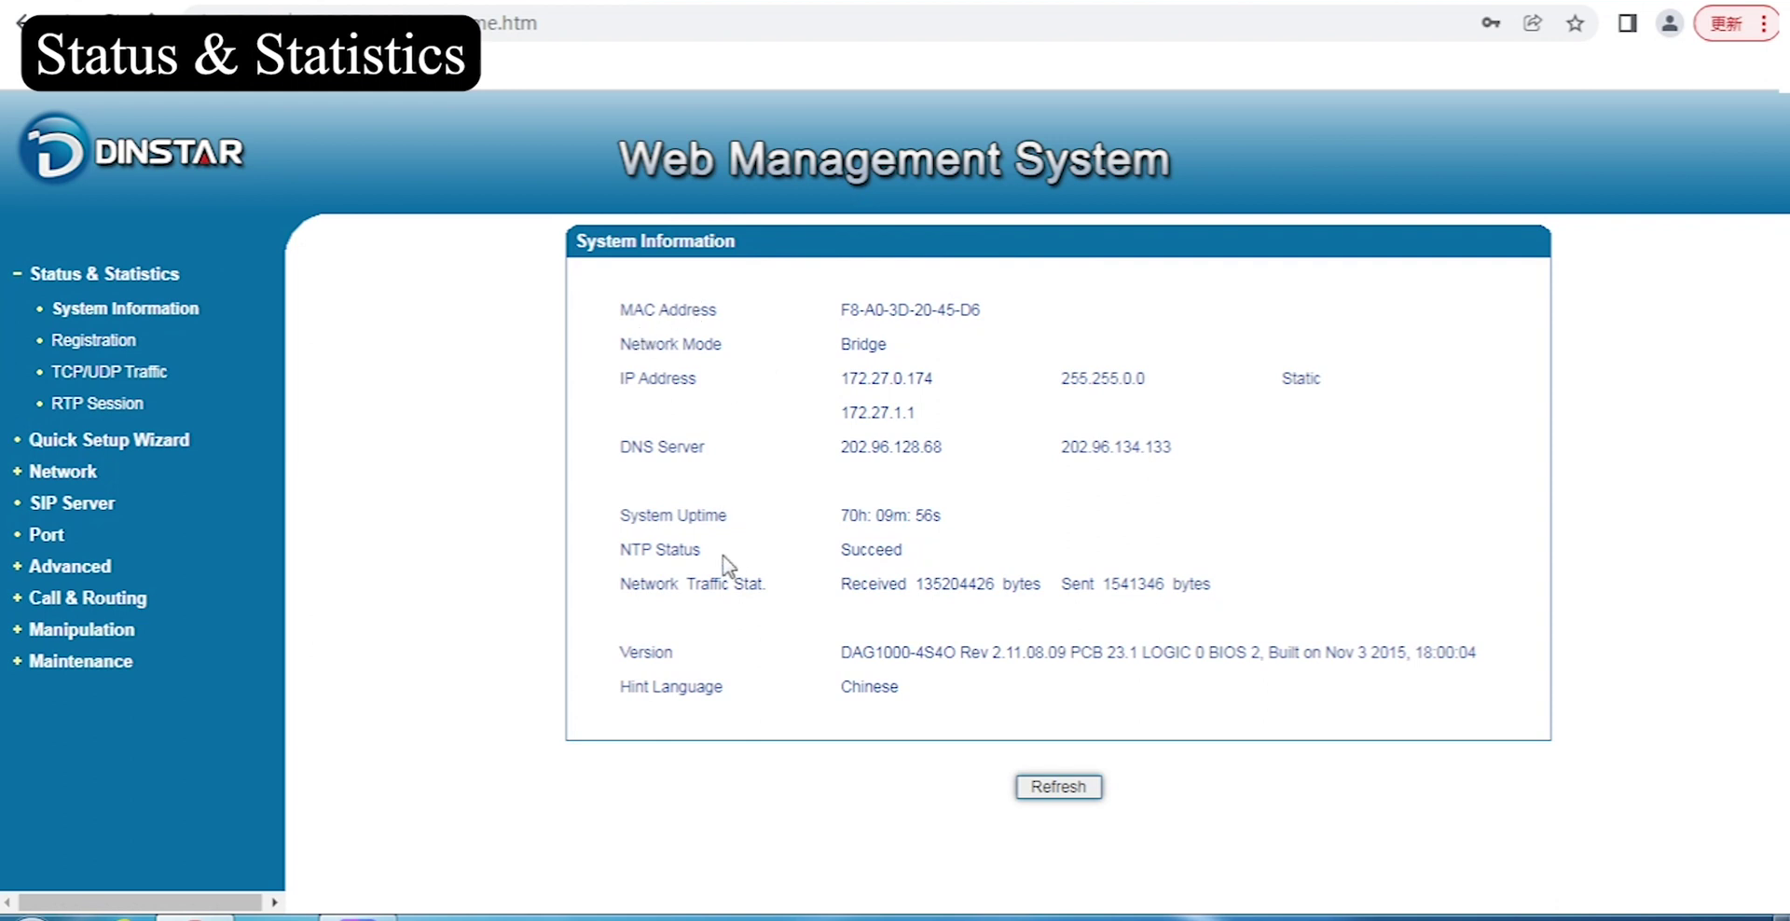
{"action": "left_click_drag", "start_coordinate": [875, 651], "coordinate": [954, 652]}
{"action": "left_click", "coordinate": [936, 647]}
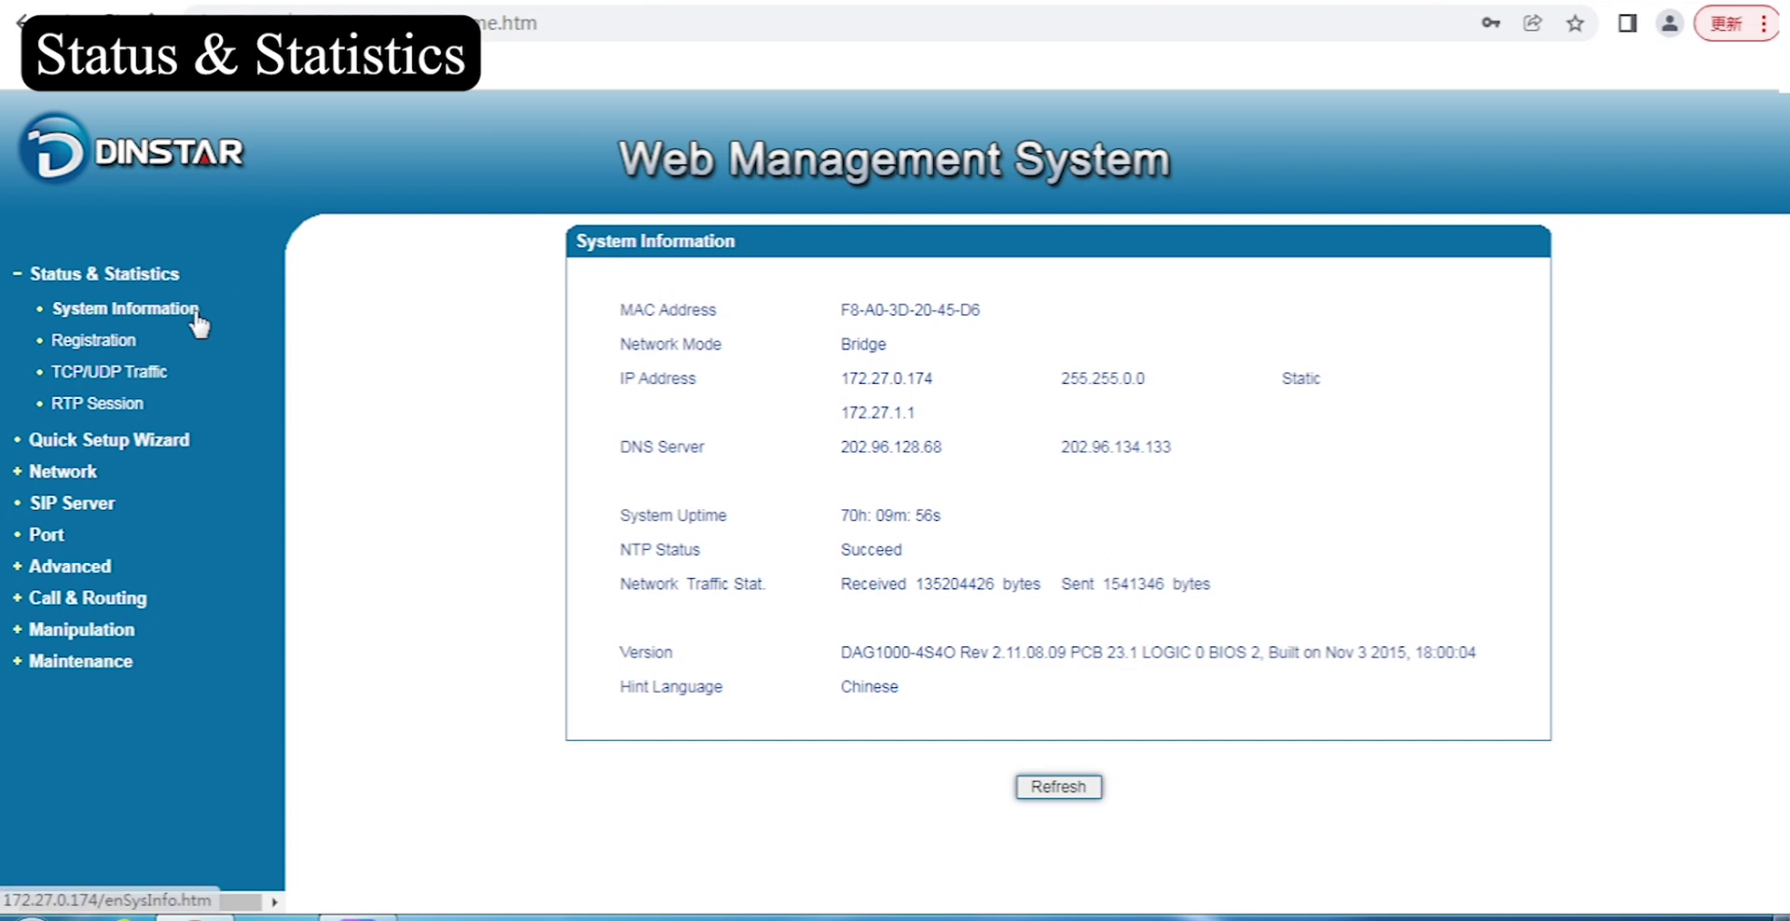
- Review the Registration, TCP/UDP Traffic and RTP Session pages, then launch the Quick Setup Wizard
{"action": "left_click", "coordinate": [115, 355]}
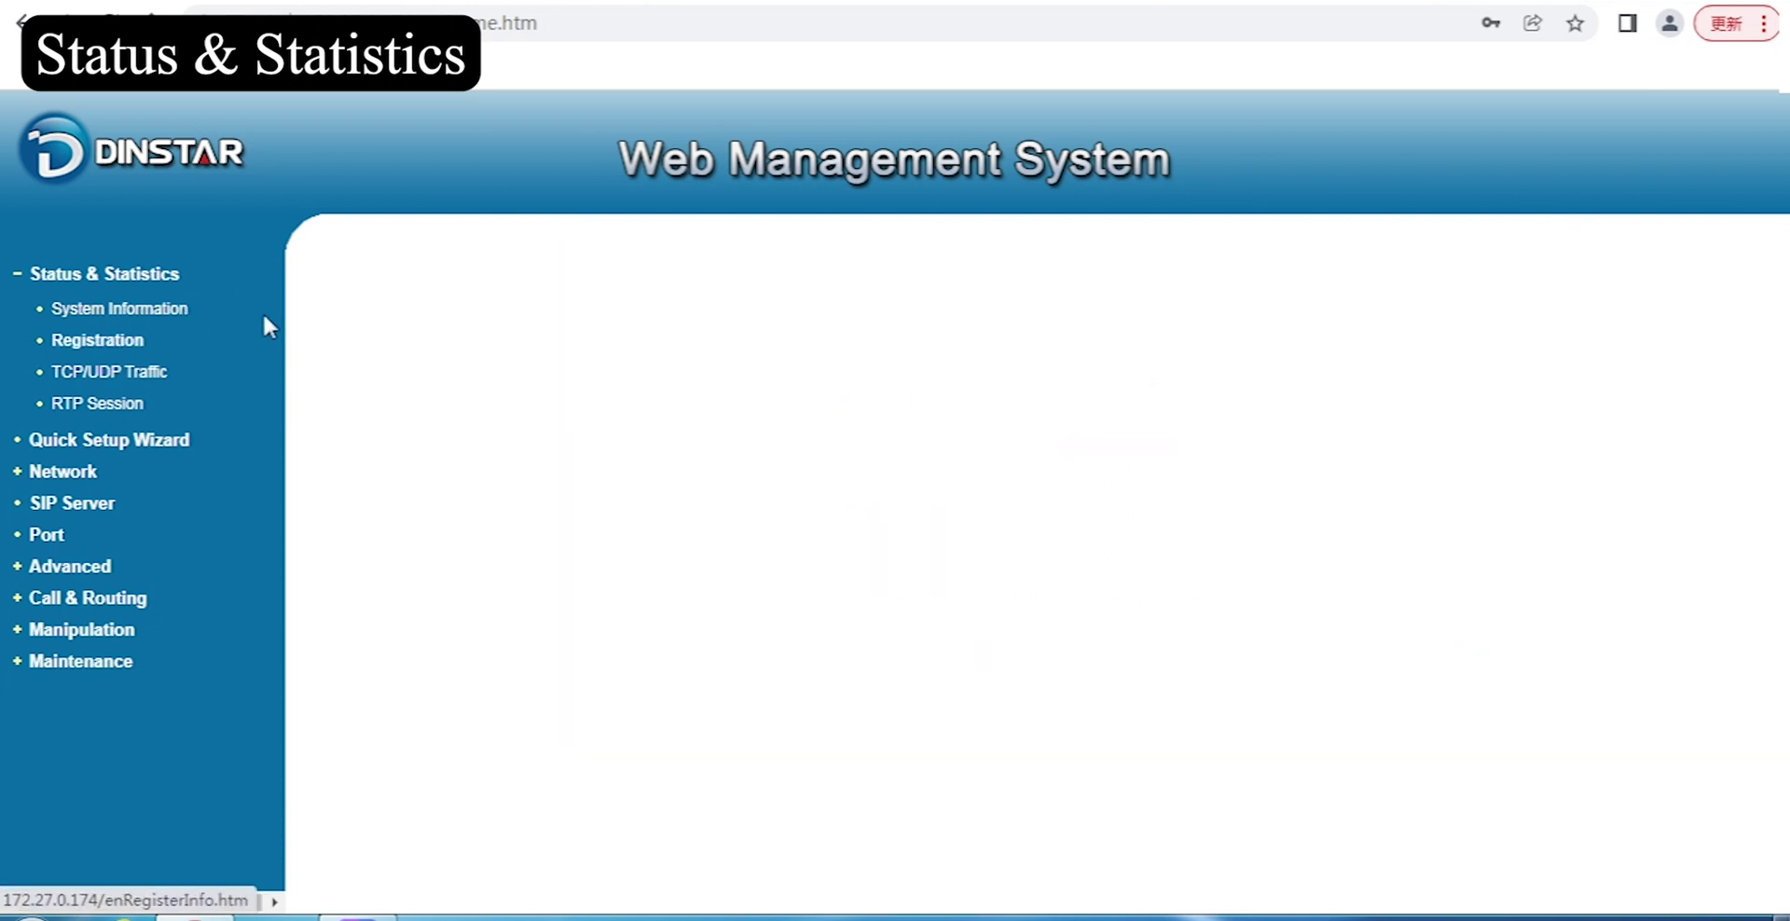
{"action": "left_click", "coordinate": [168, 371]}
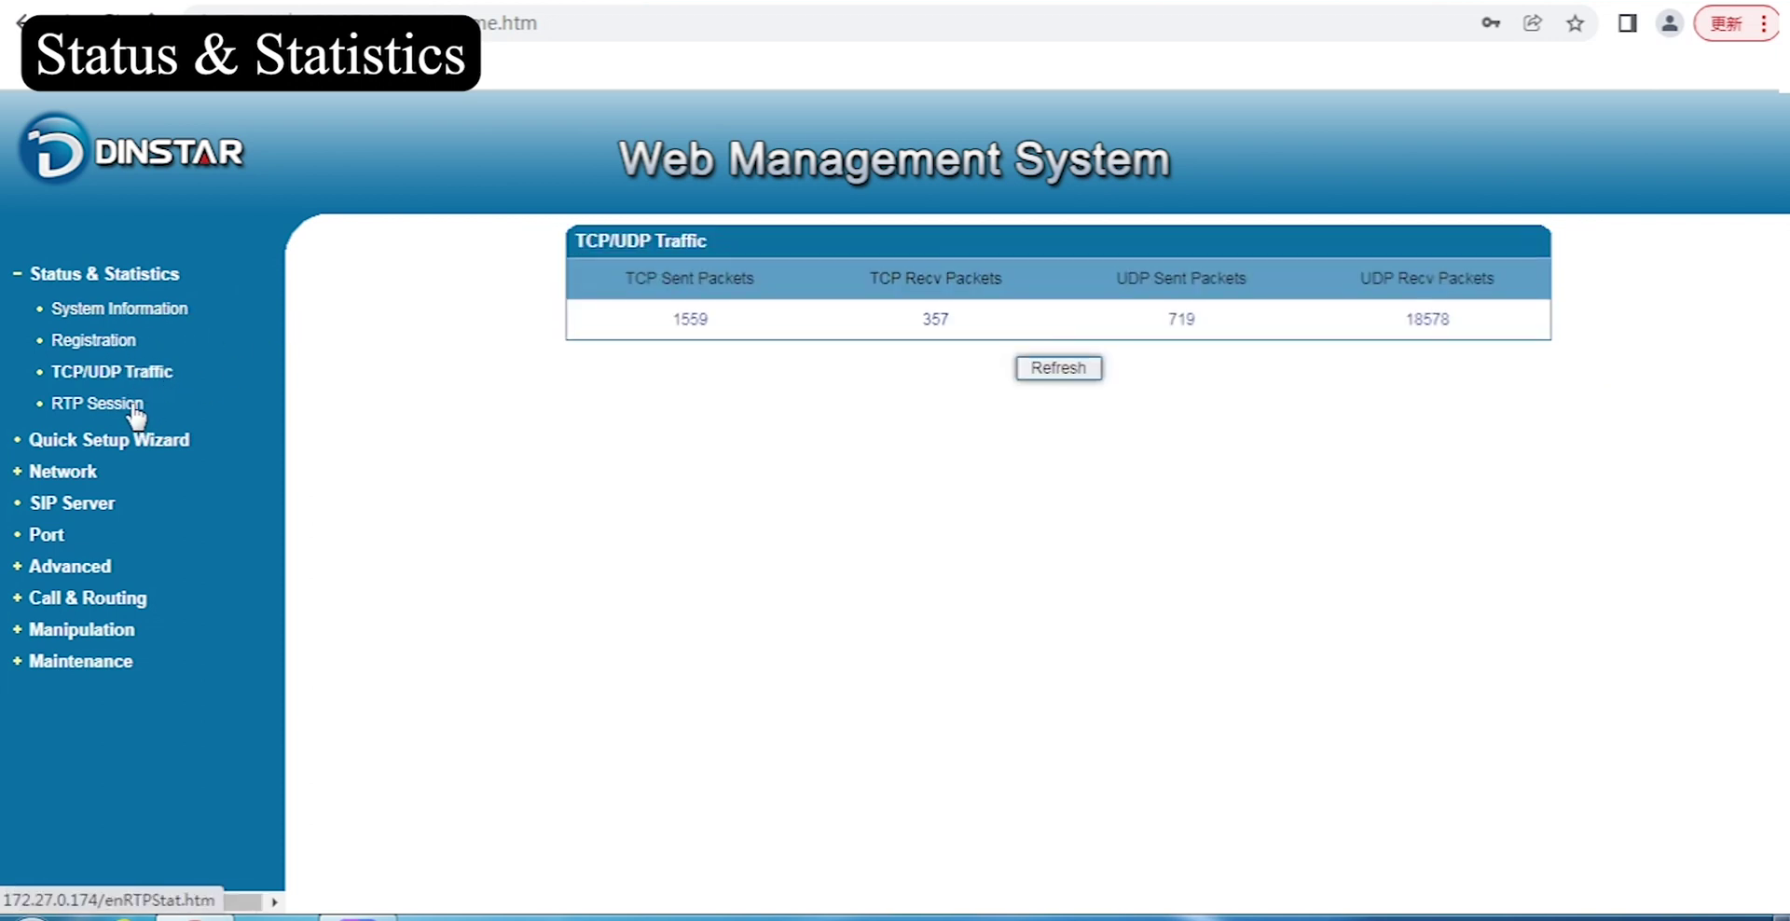
{"action": "left_click", "coordinate": [140, 407]}
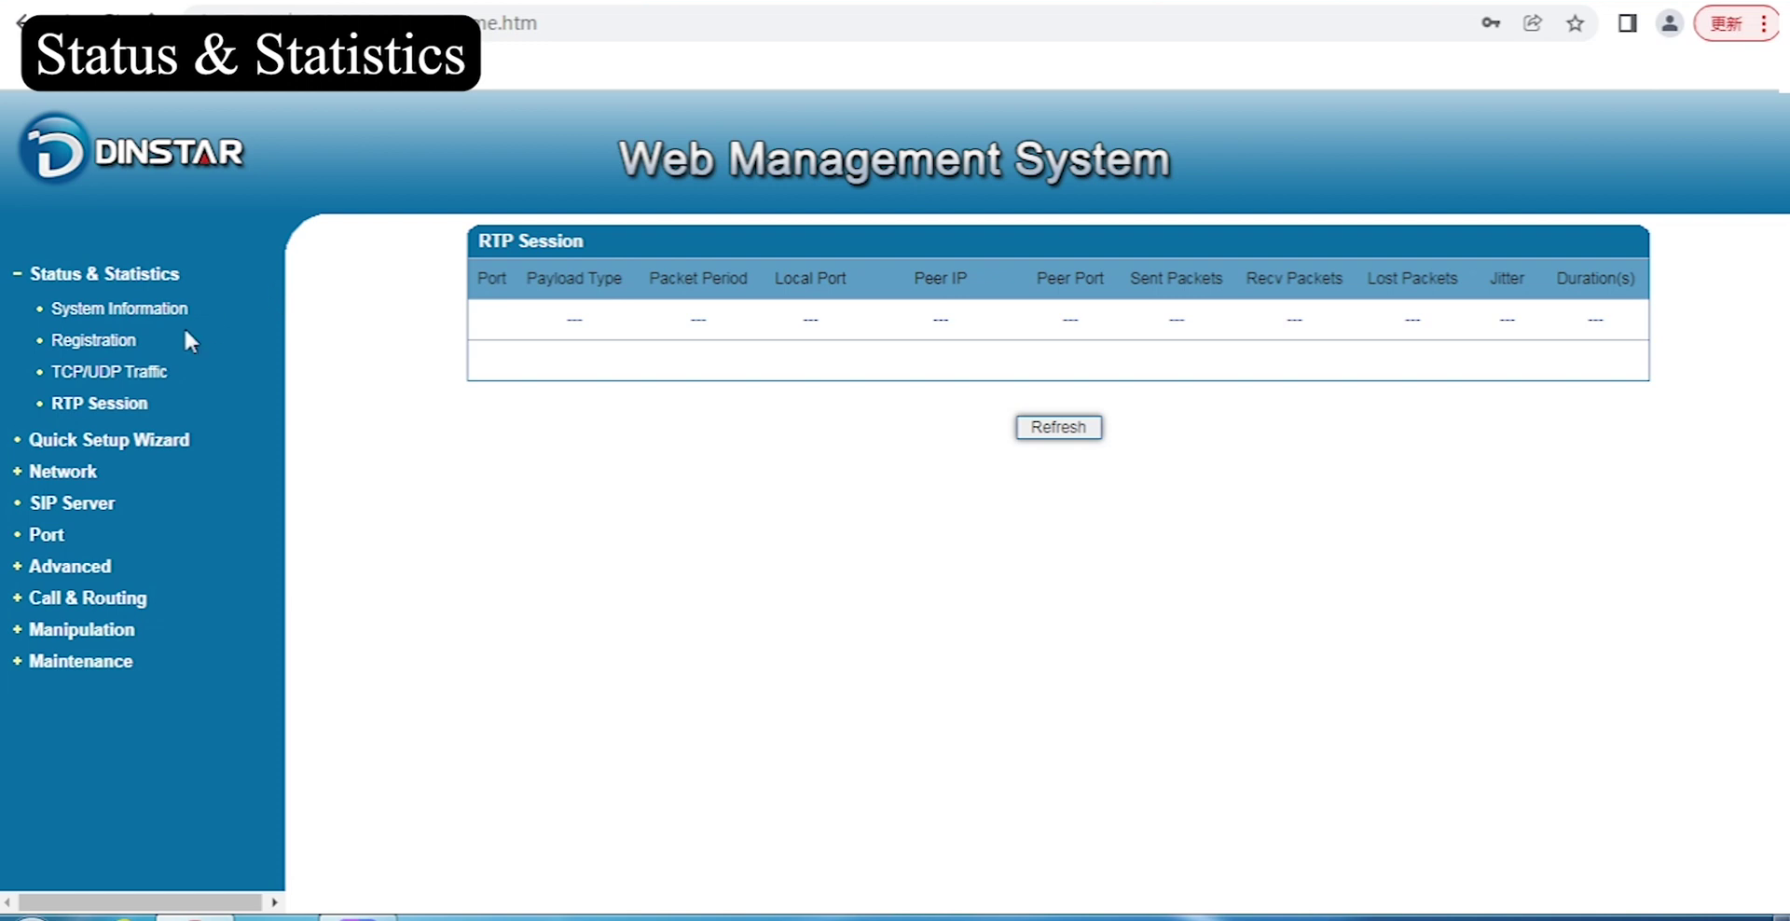
{"action": "left_click", "coordinate": [130, 343]}
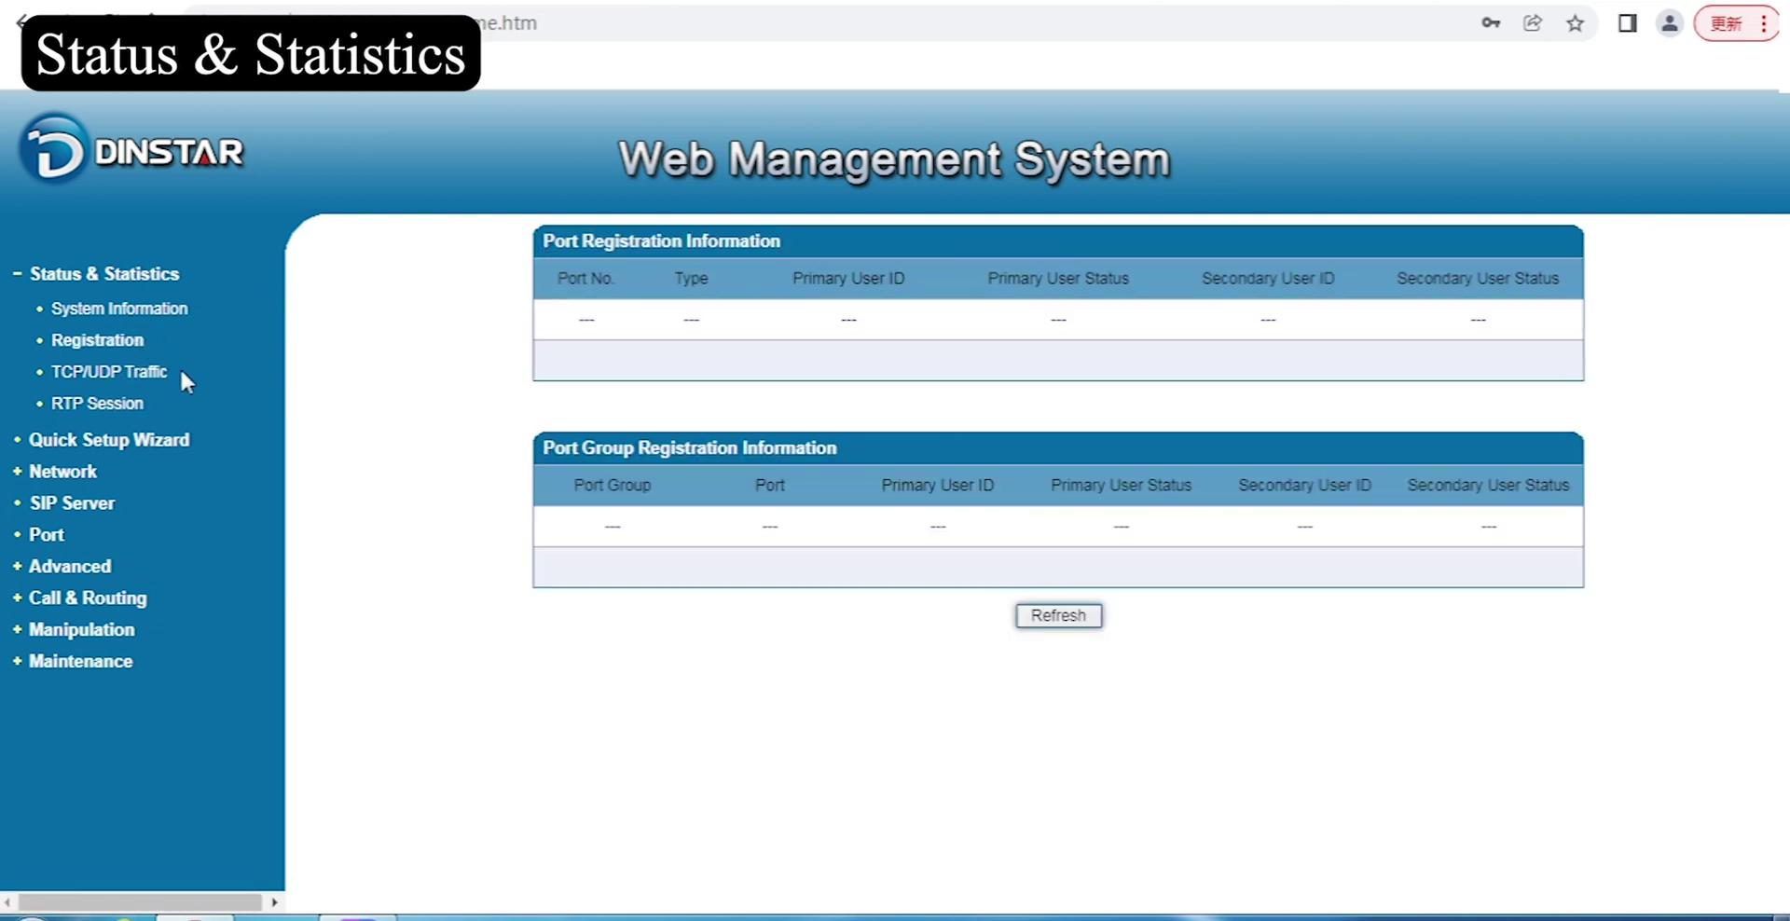
{"action": "left_click", "coordinate": [147, 373]}
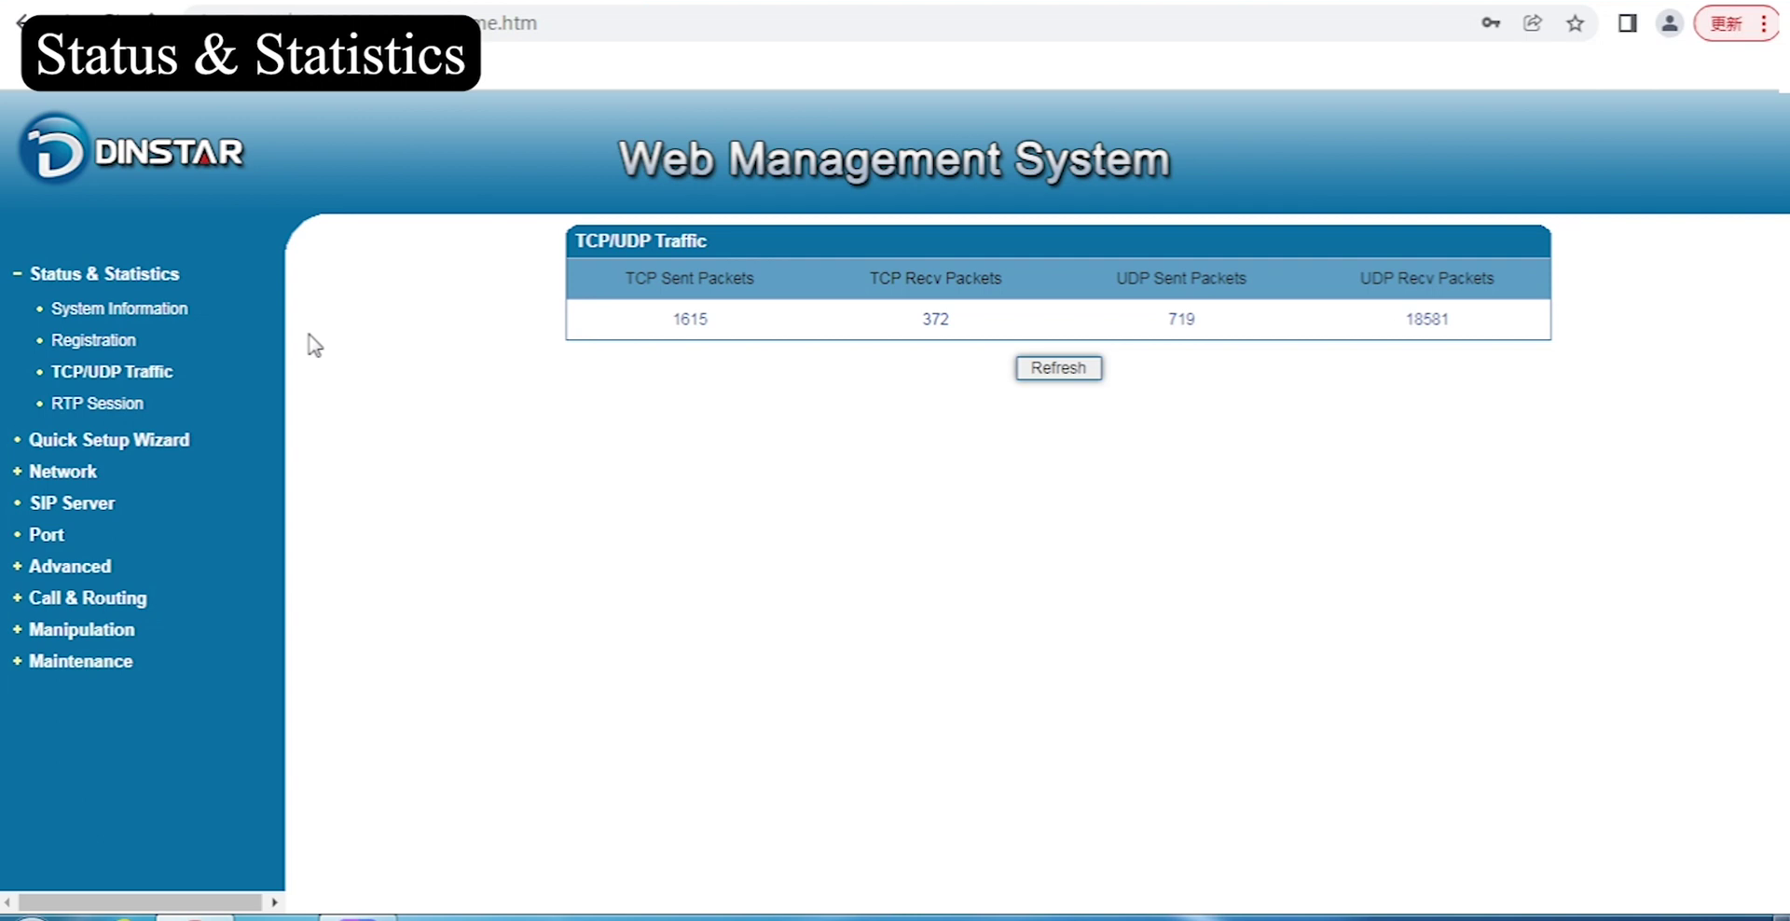
{"action": "left_click", "coordinate": [155, 439]}
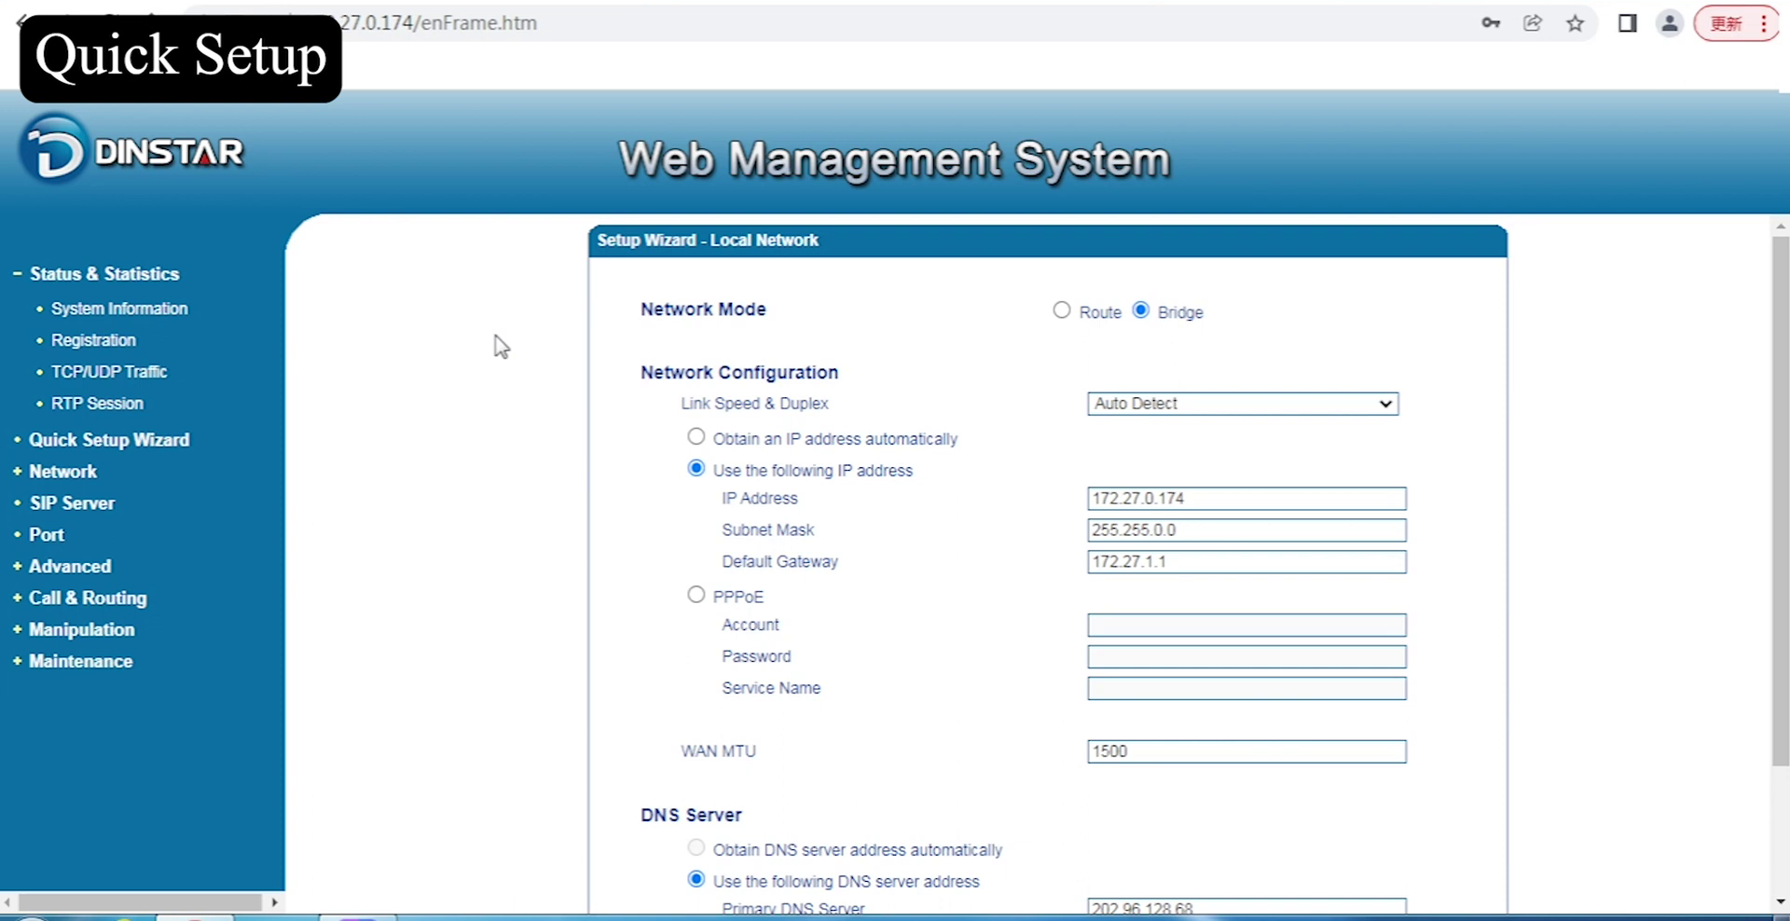
- Scroll the Local Network wizard step showing static IP 172.27.0.174 and DNS 202.96.128.68
{"action": "scroll", "coordinate": [578, 296], "scroll_direction": "down", "scroll_amount": 3}
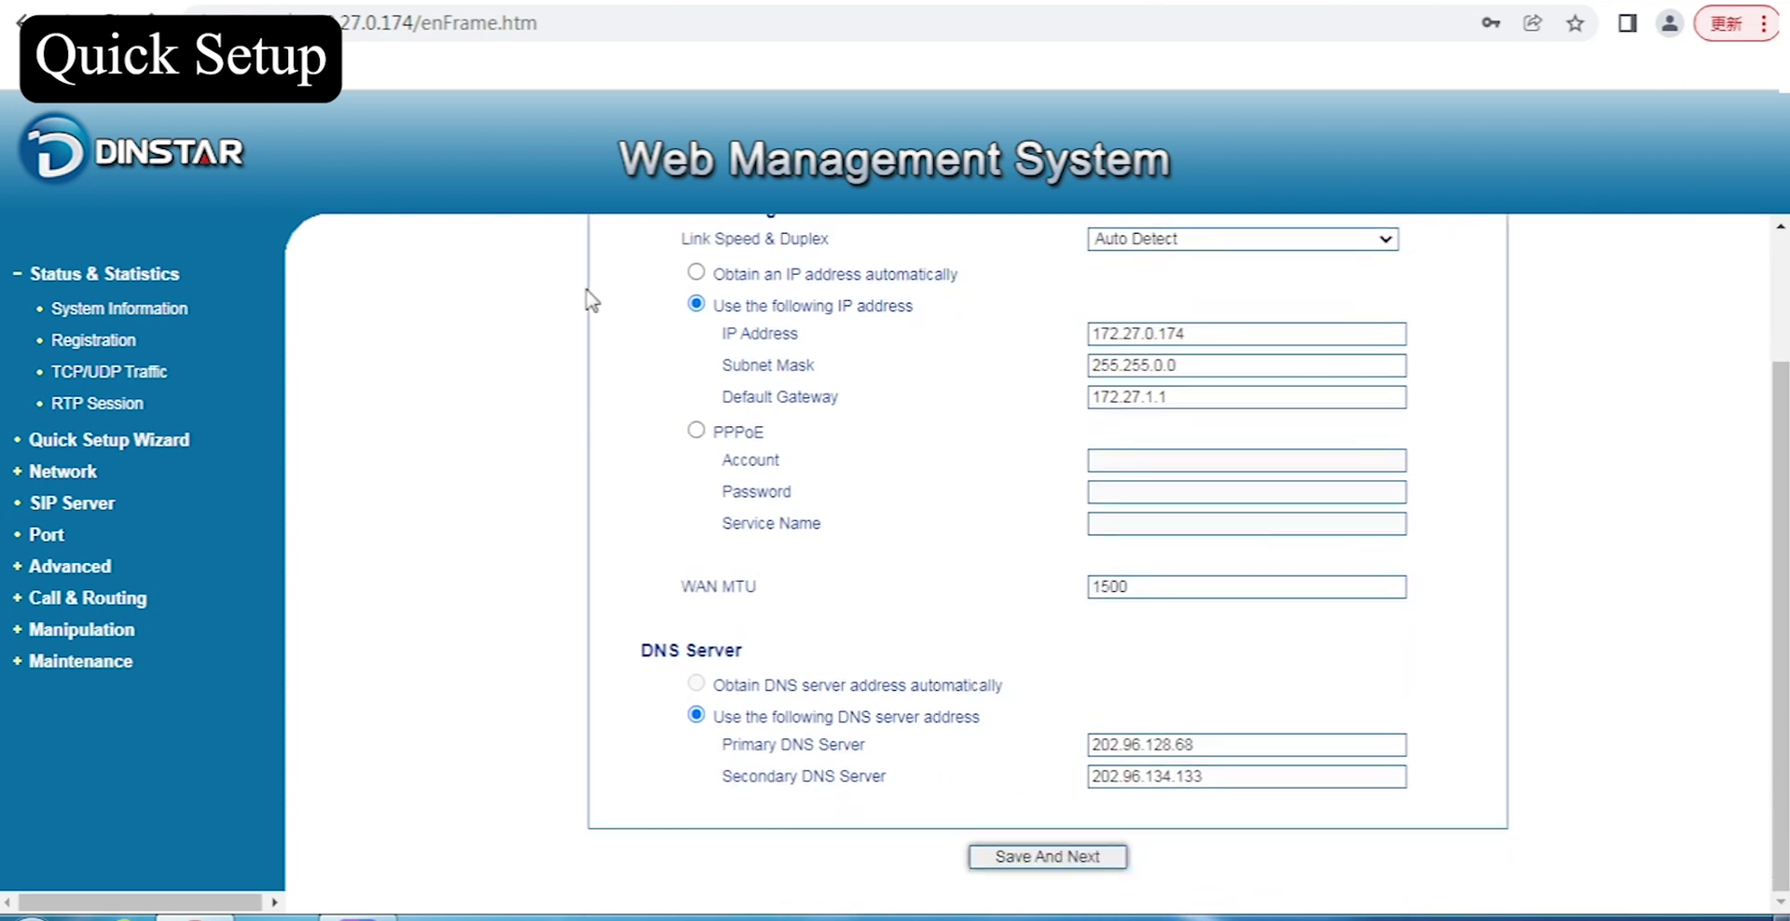
{"action": "scroll", "coordinate": [612, 328], "scroll_direction": "up", "scroll_amount": 3}
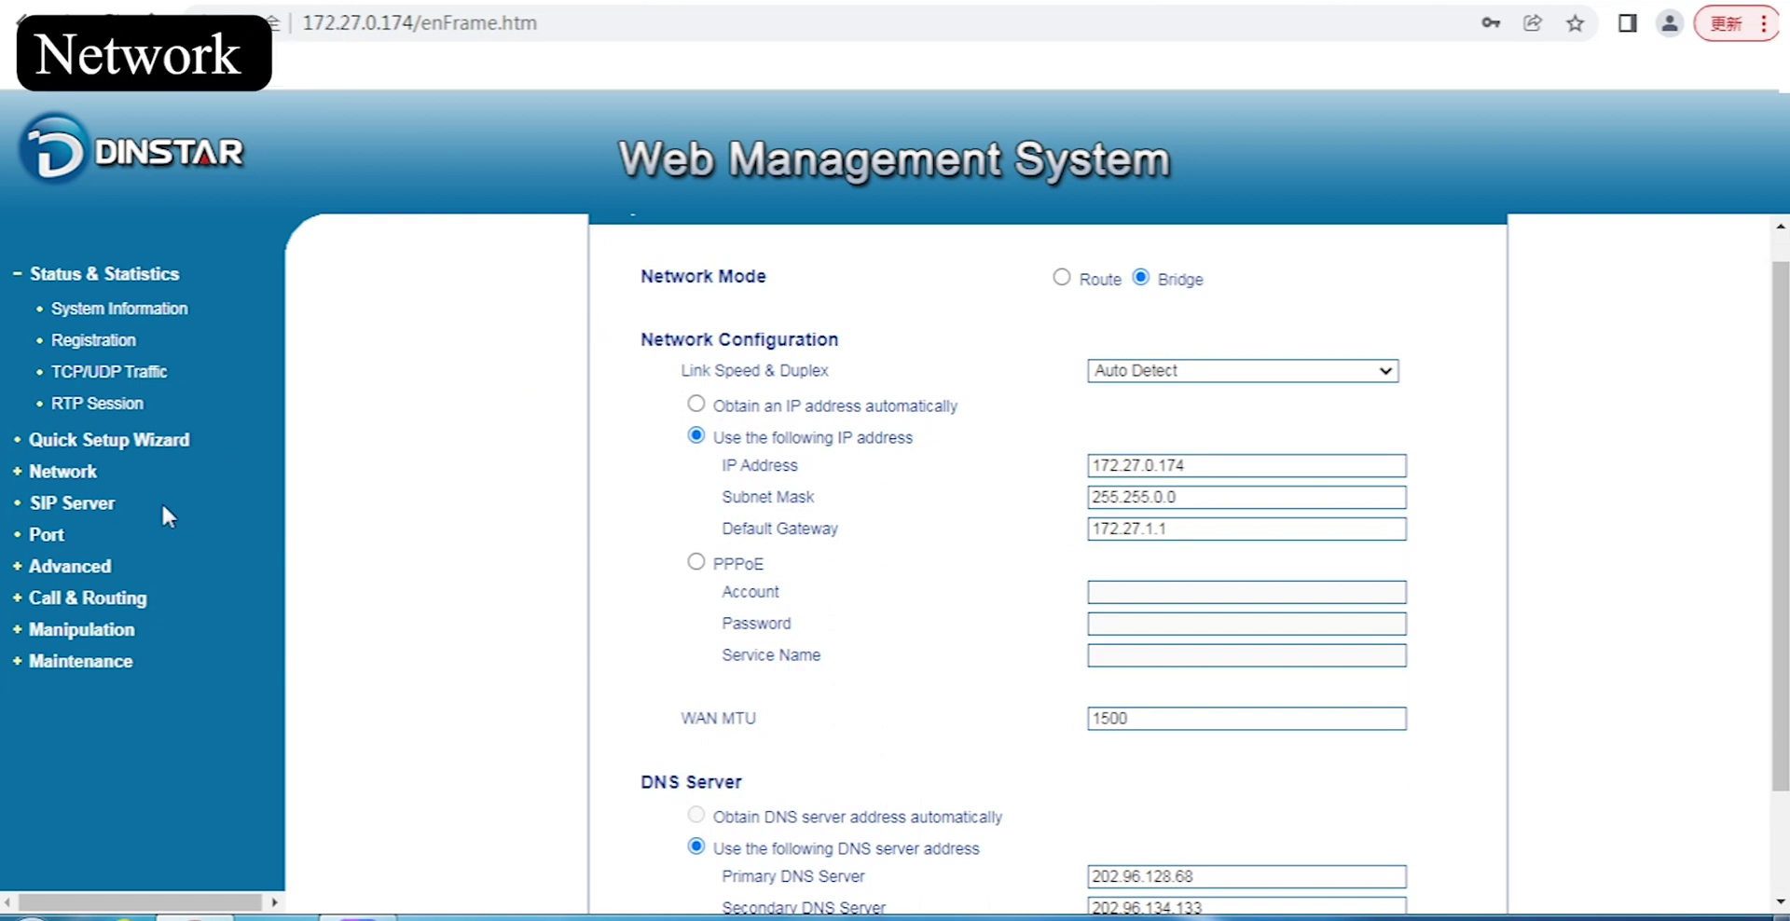
- Expand Network and view the Local Network, Qos and ARP pages
{"action": "left_click", "coordinate": [63, 471]}
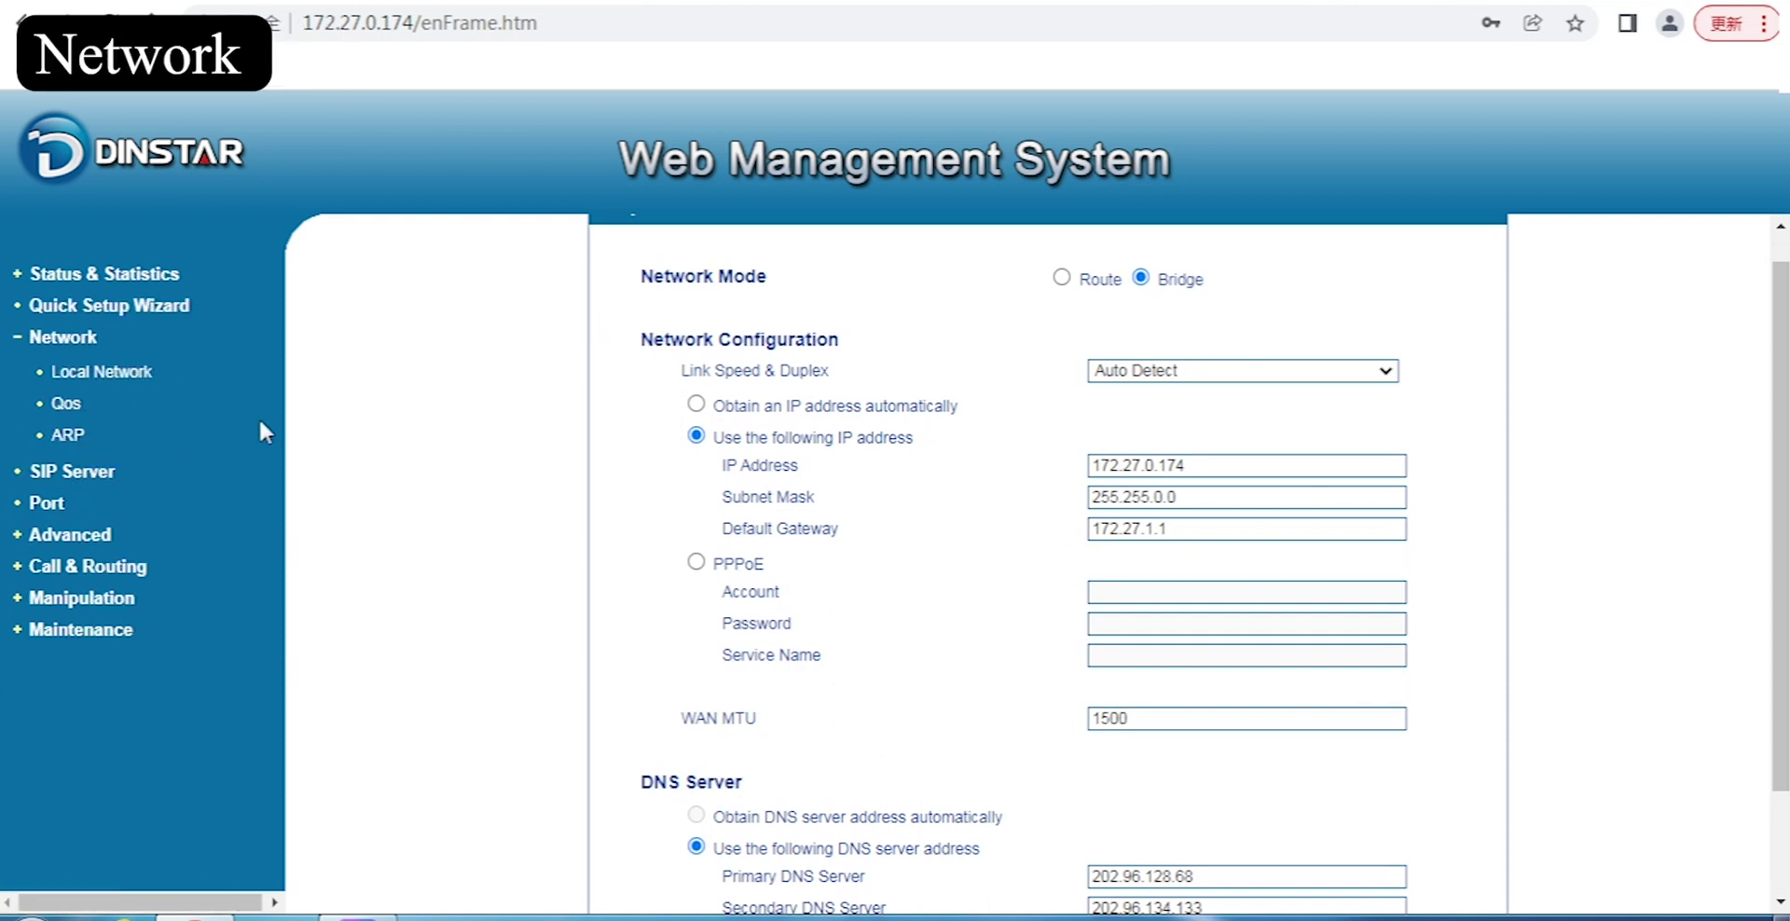
{"action": "left_click", "coordinate": [103, 372]}
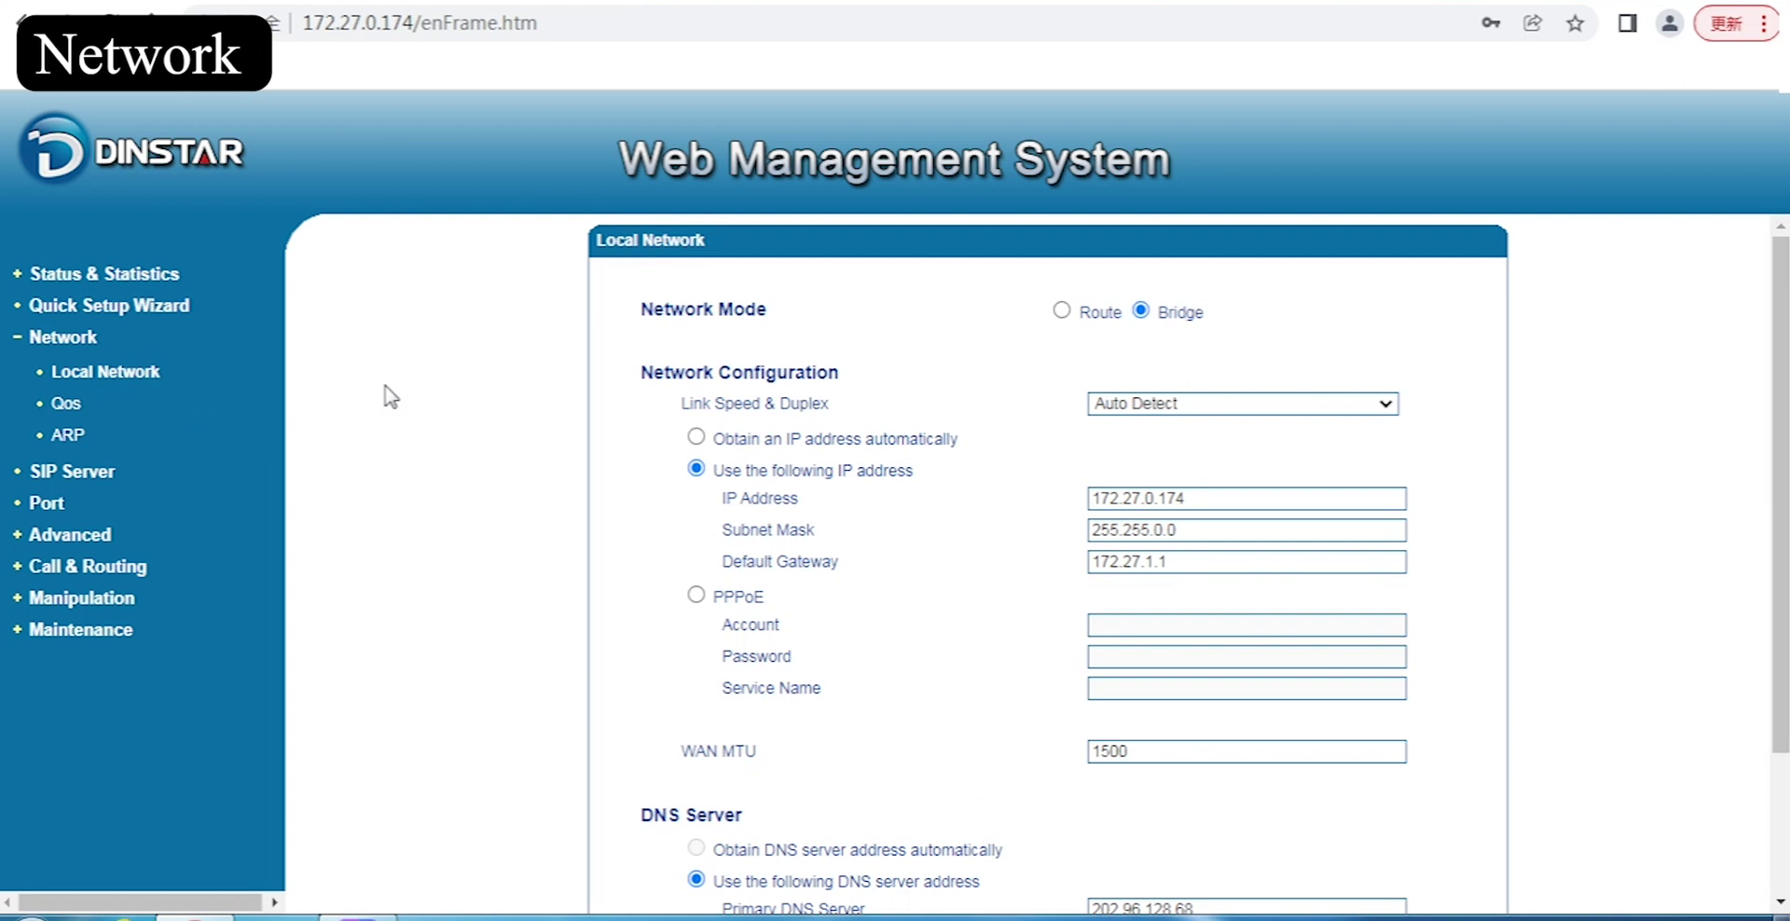
{"action": "left_click", "coordinate": [82, 410]}
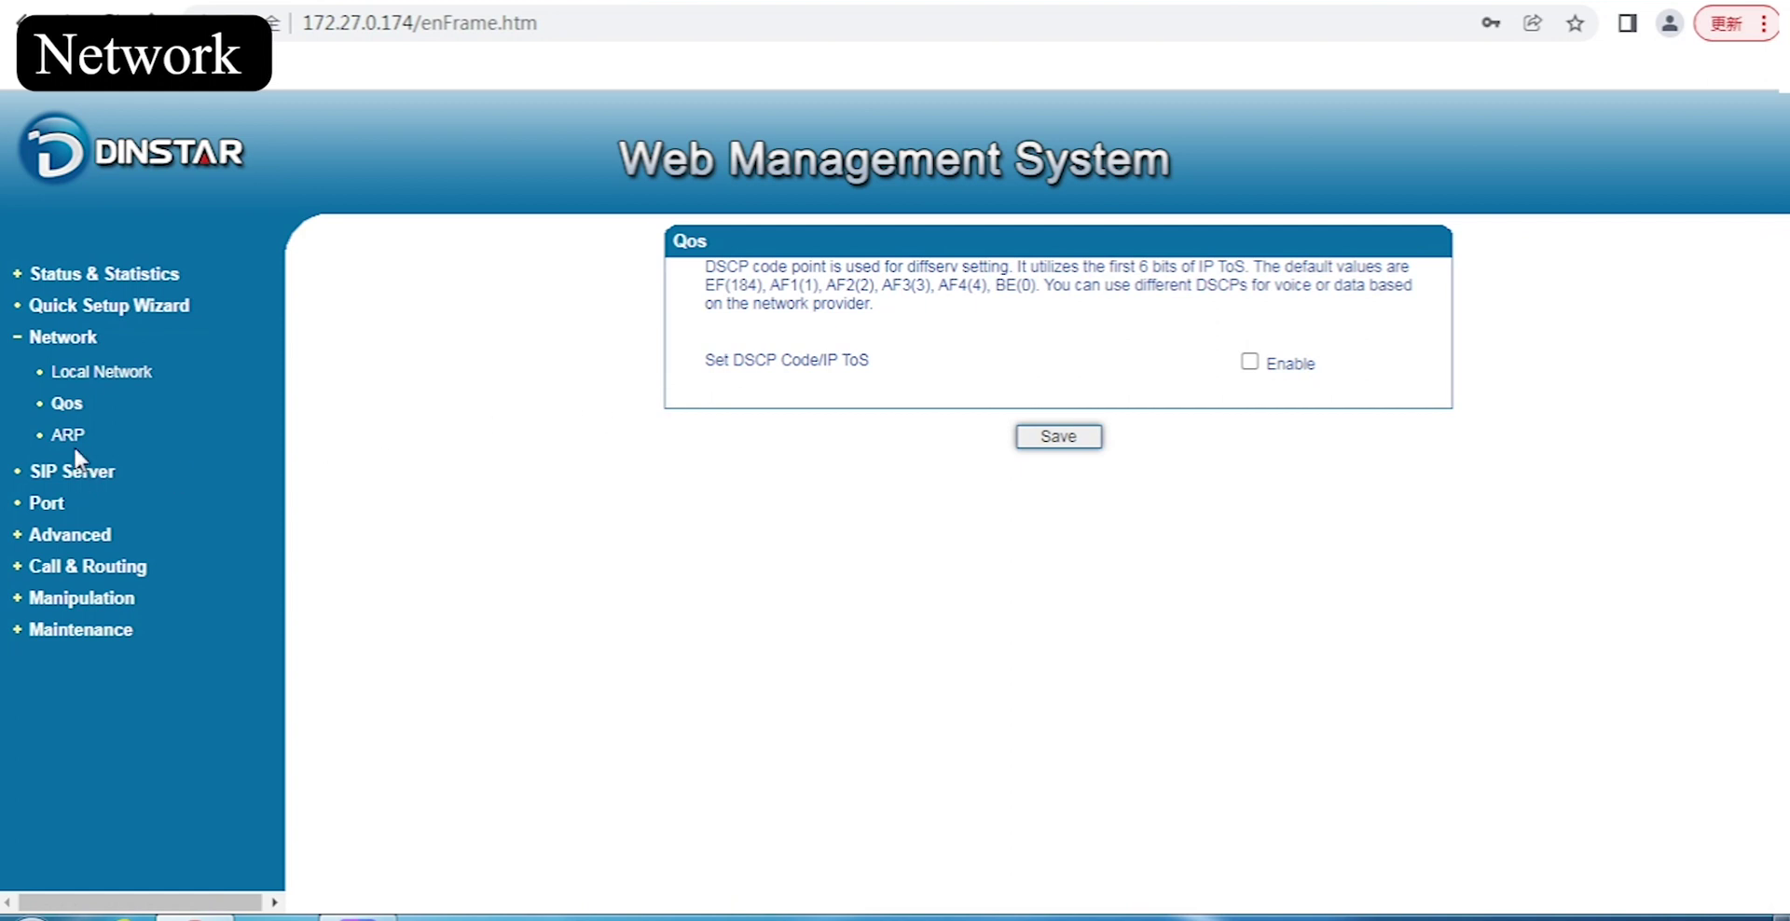
{"action": "left_click", "coordinate": [110, 431]}
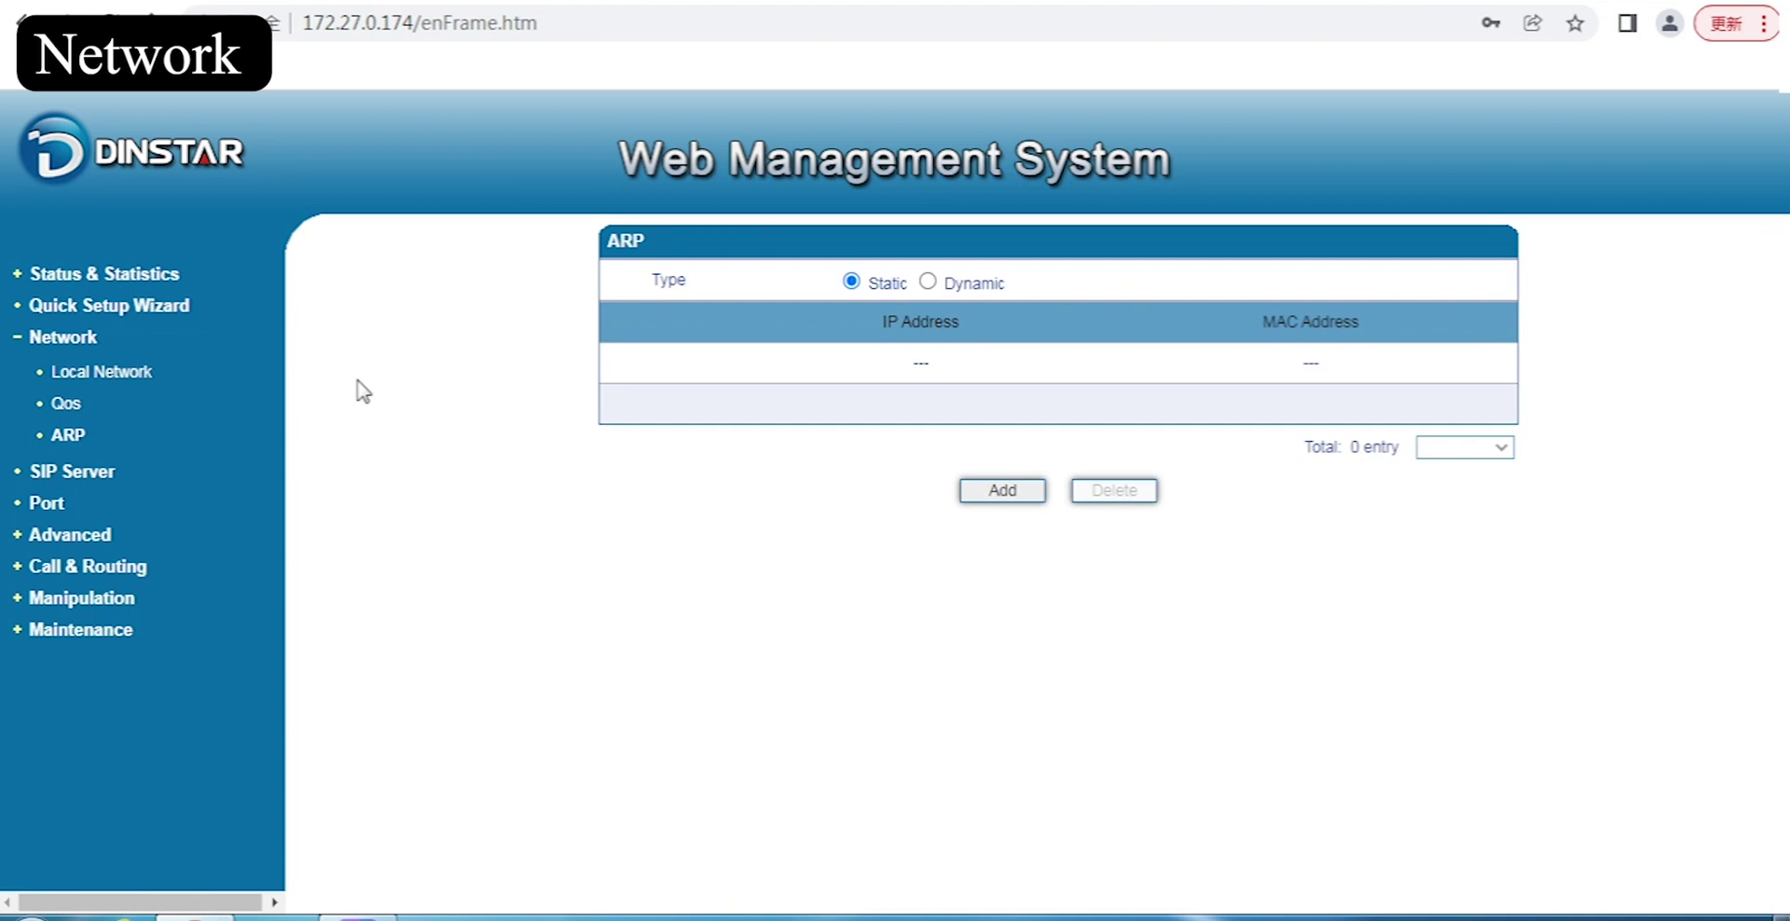
- View the SIP Server page with ports 5060 and register interval 1800 down to Save
{"action": "left_click", "coordinate": [73, 474]}
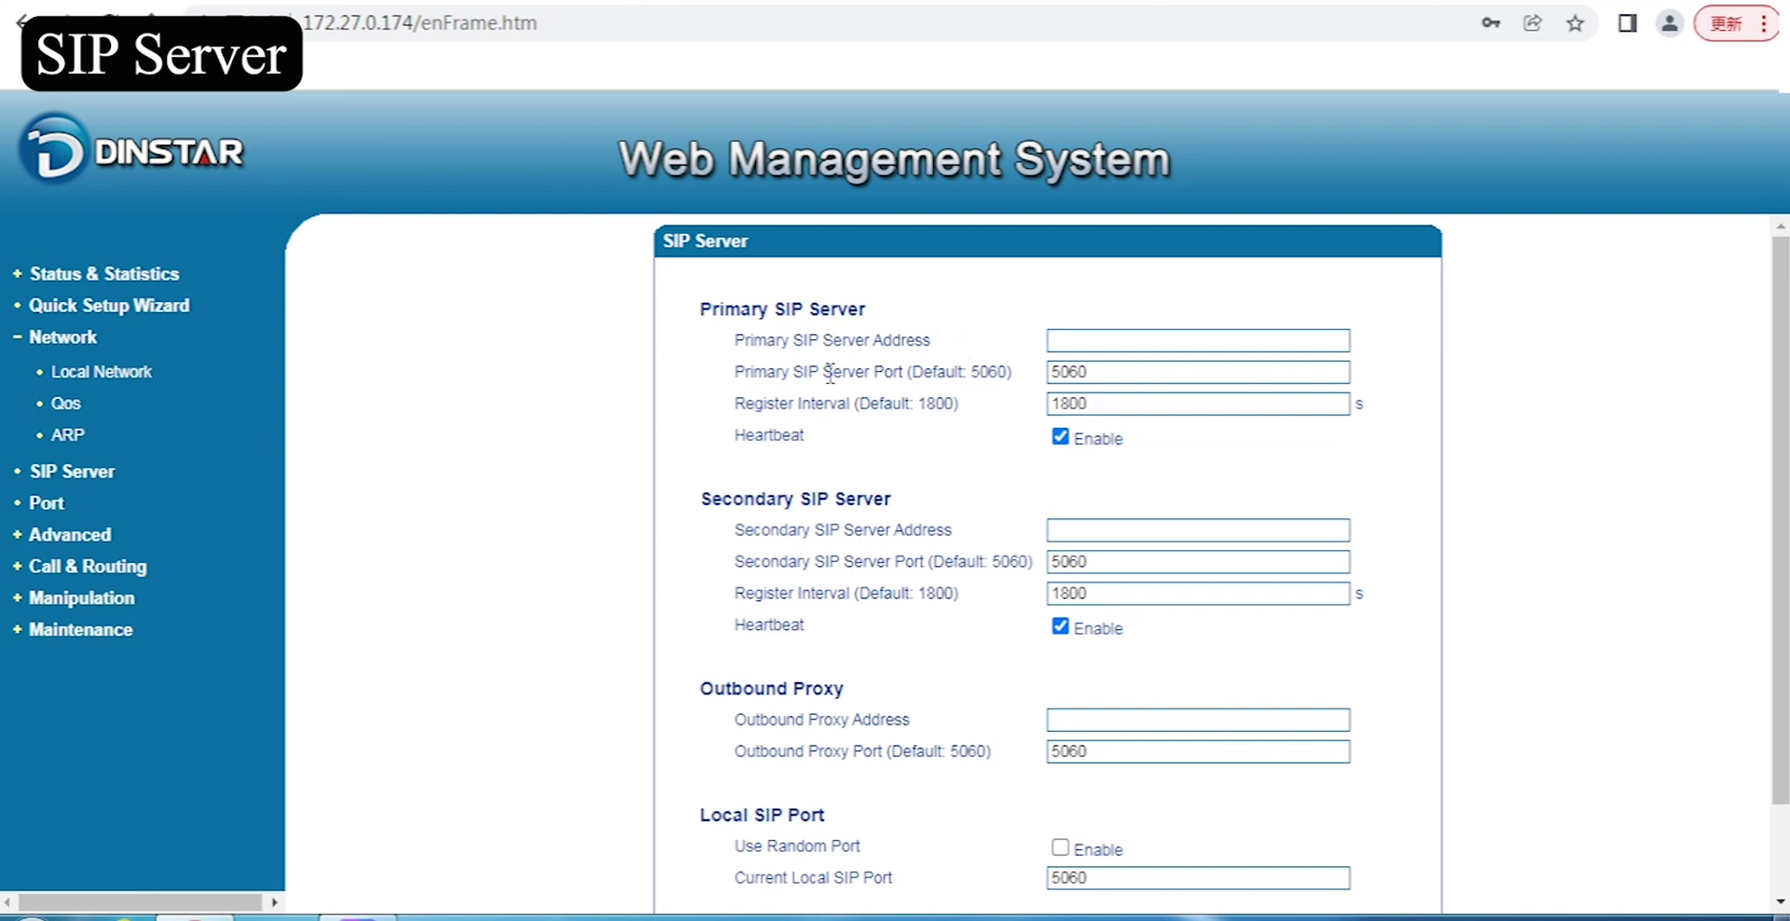
{"action": "scroll", "coordinate": [885, 475], "scroll_direction": "down", "scroll_amount": 2}
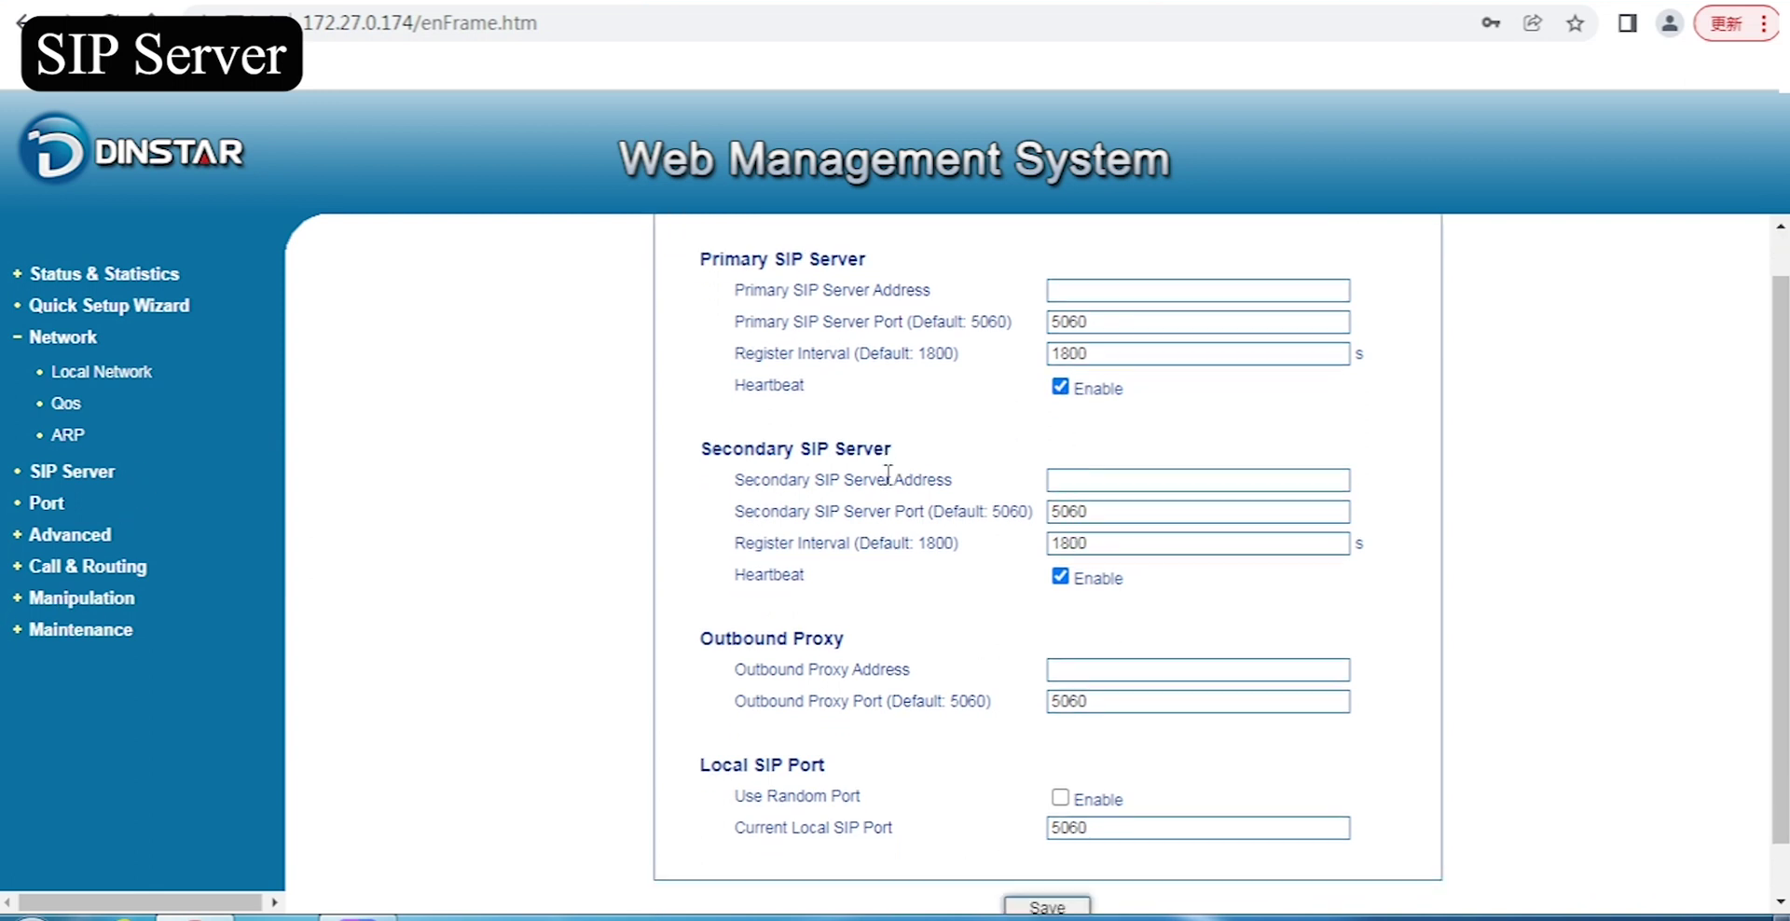
{"action": "scroll", "coordinate": [885, 476], "scroll_direction": "up", "scroll_amount": 2}
{"action": "scroll", "coordinate": [886, 469], "scroll_direction": "down", "scroll_amount": 2}
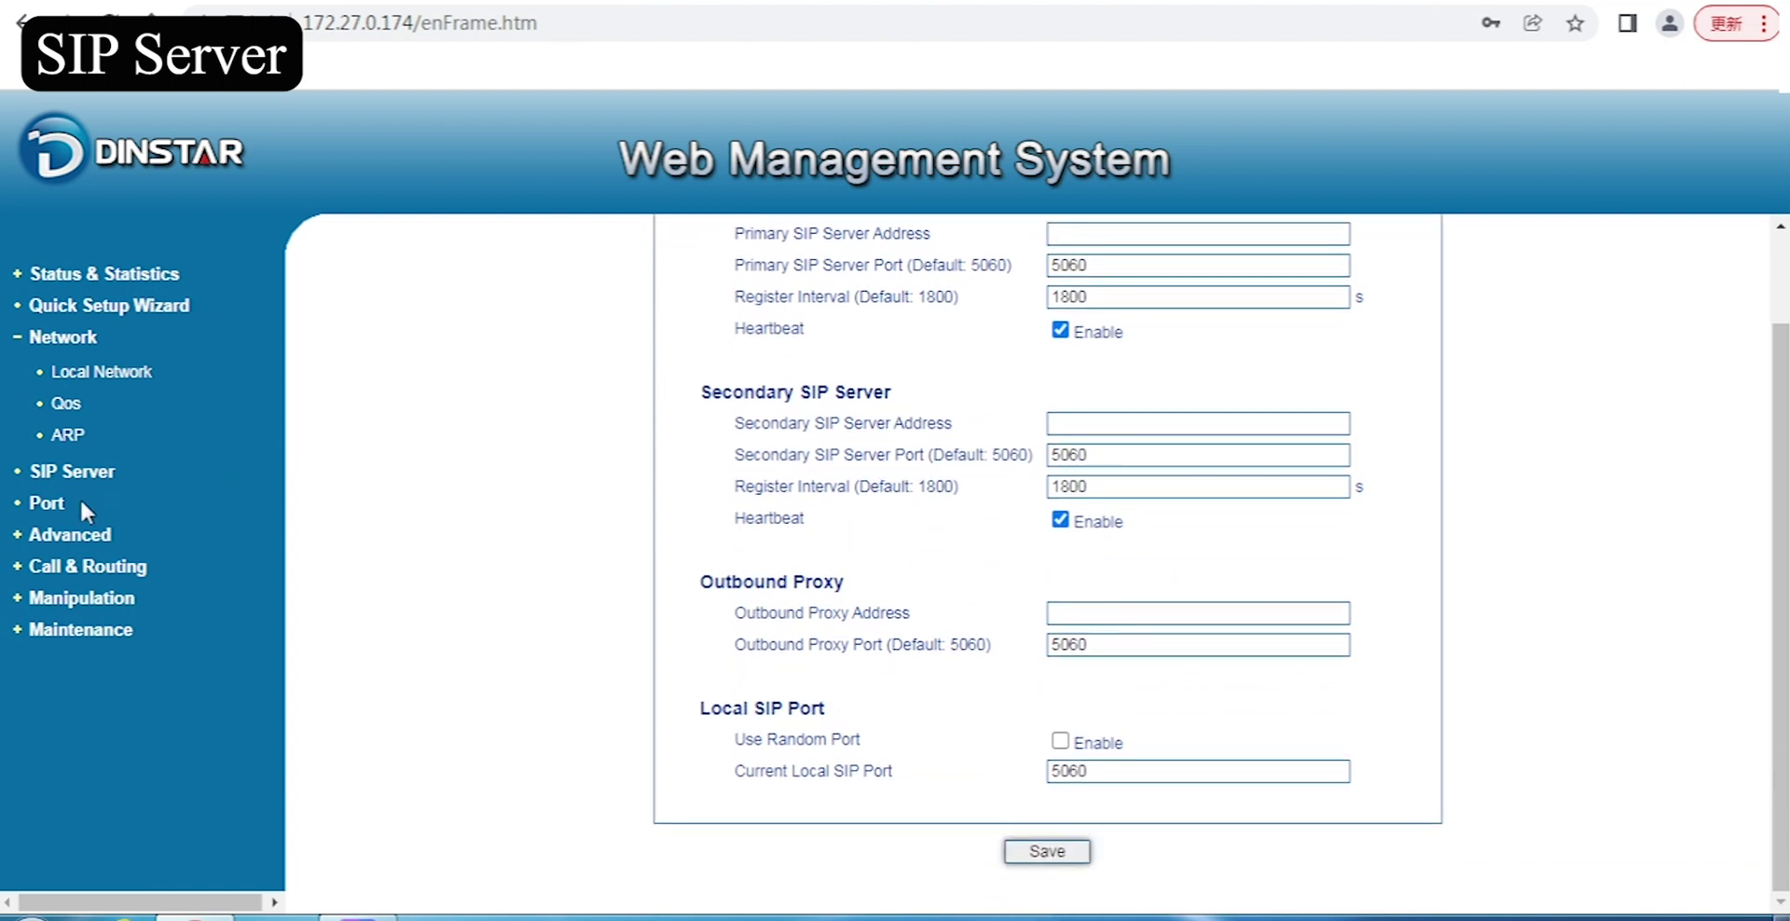
- Open the Port page to see its empty port list
{"action": "left_click", "coordinate": [47, 504]}
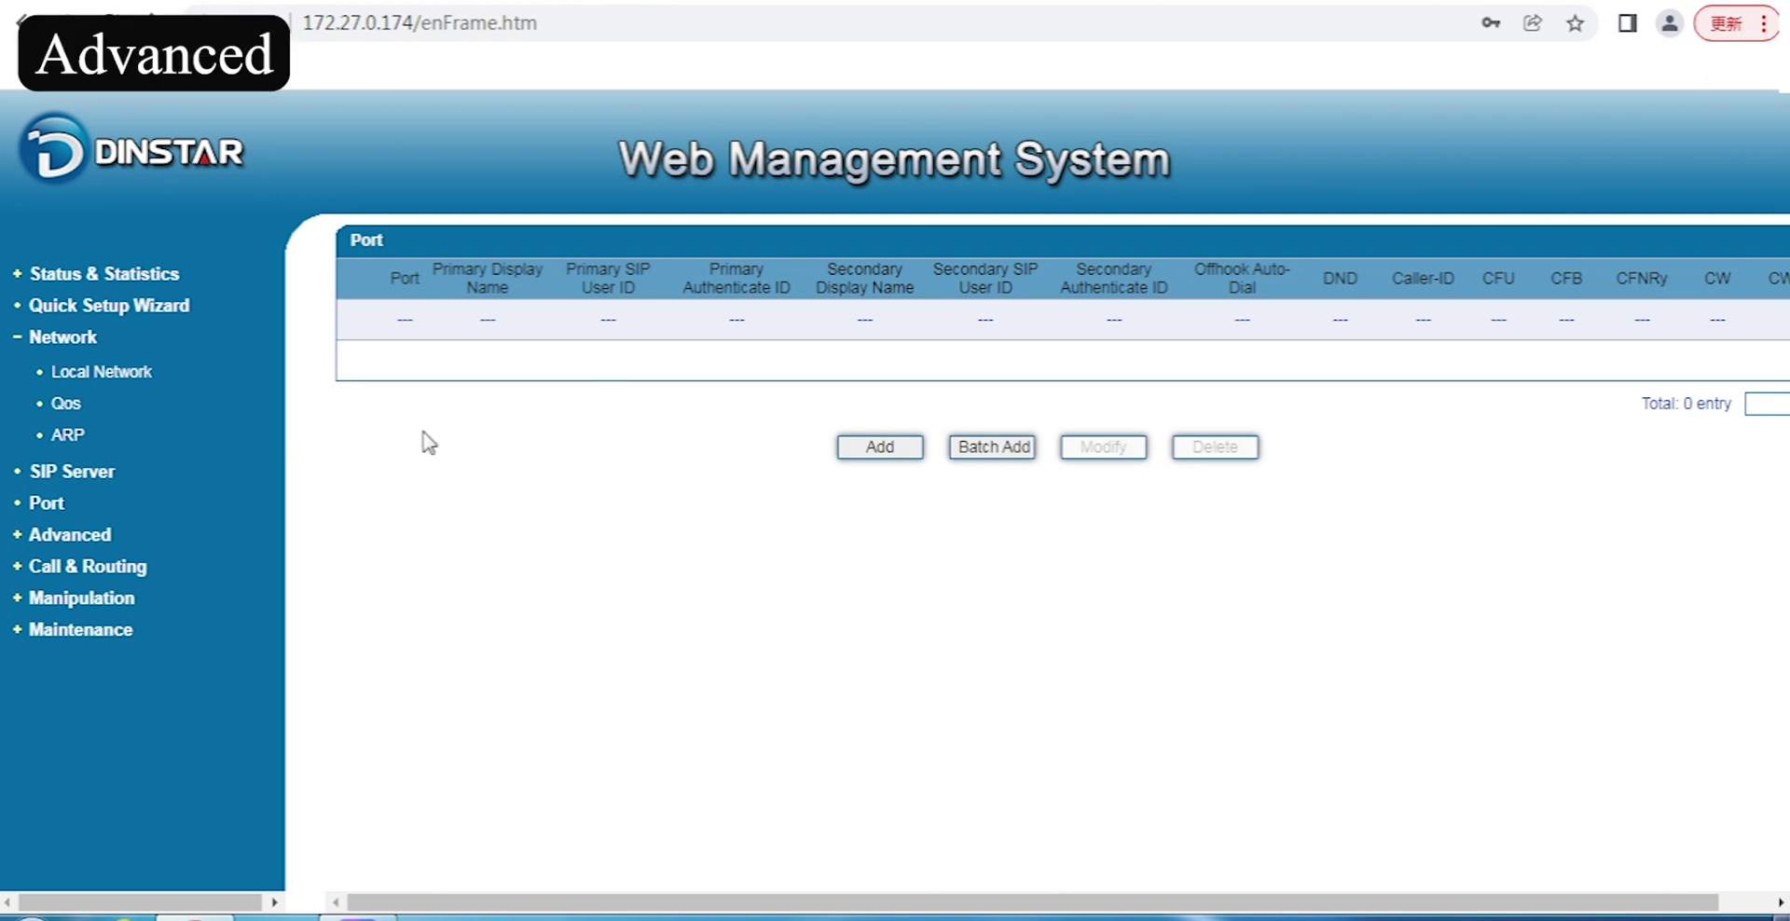
{"action": "left_click", "coordinate": [83, 537]}
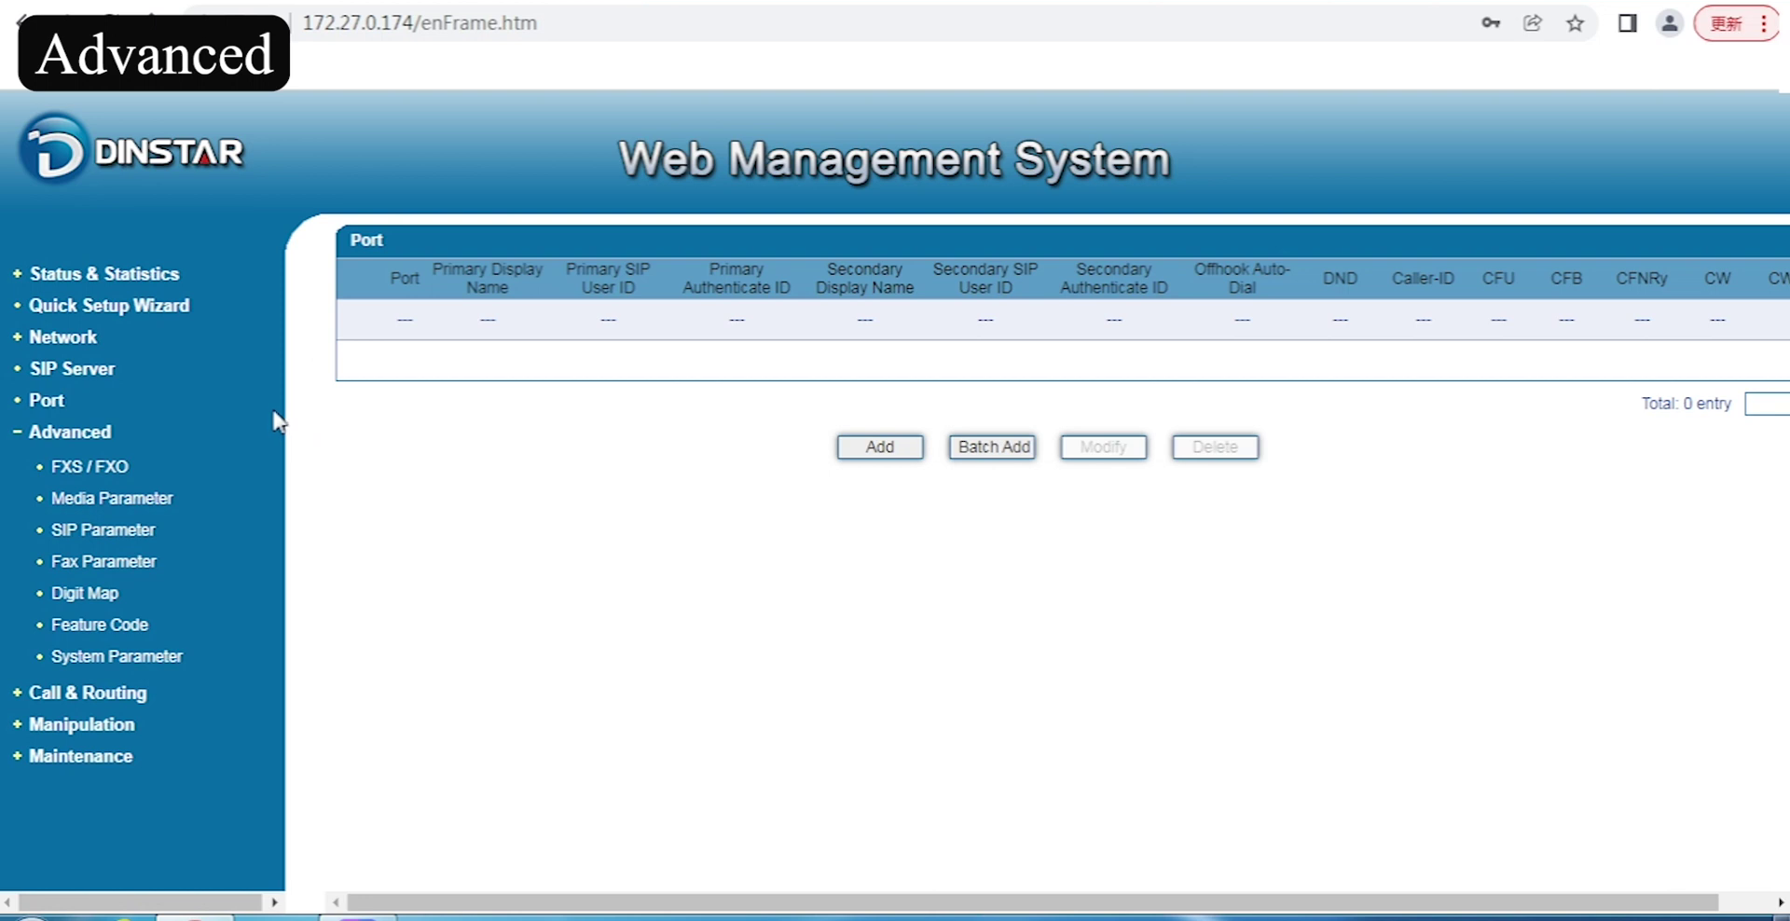
{"action": "left_click", "coordinate": [128, 470]}
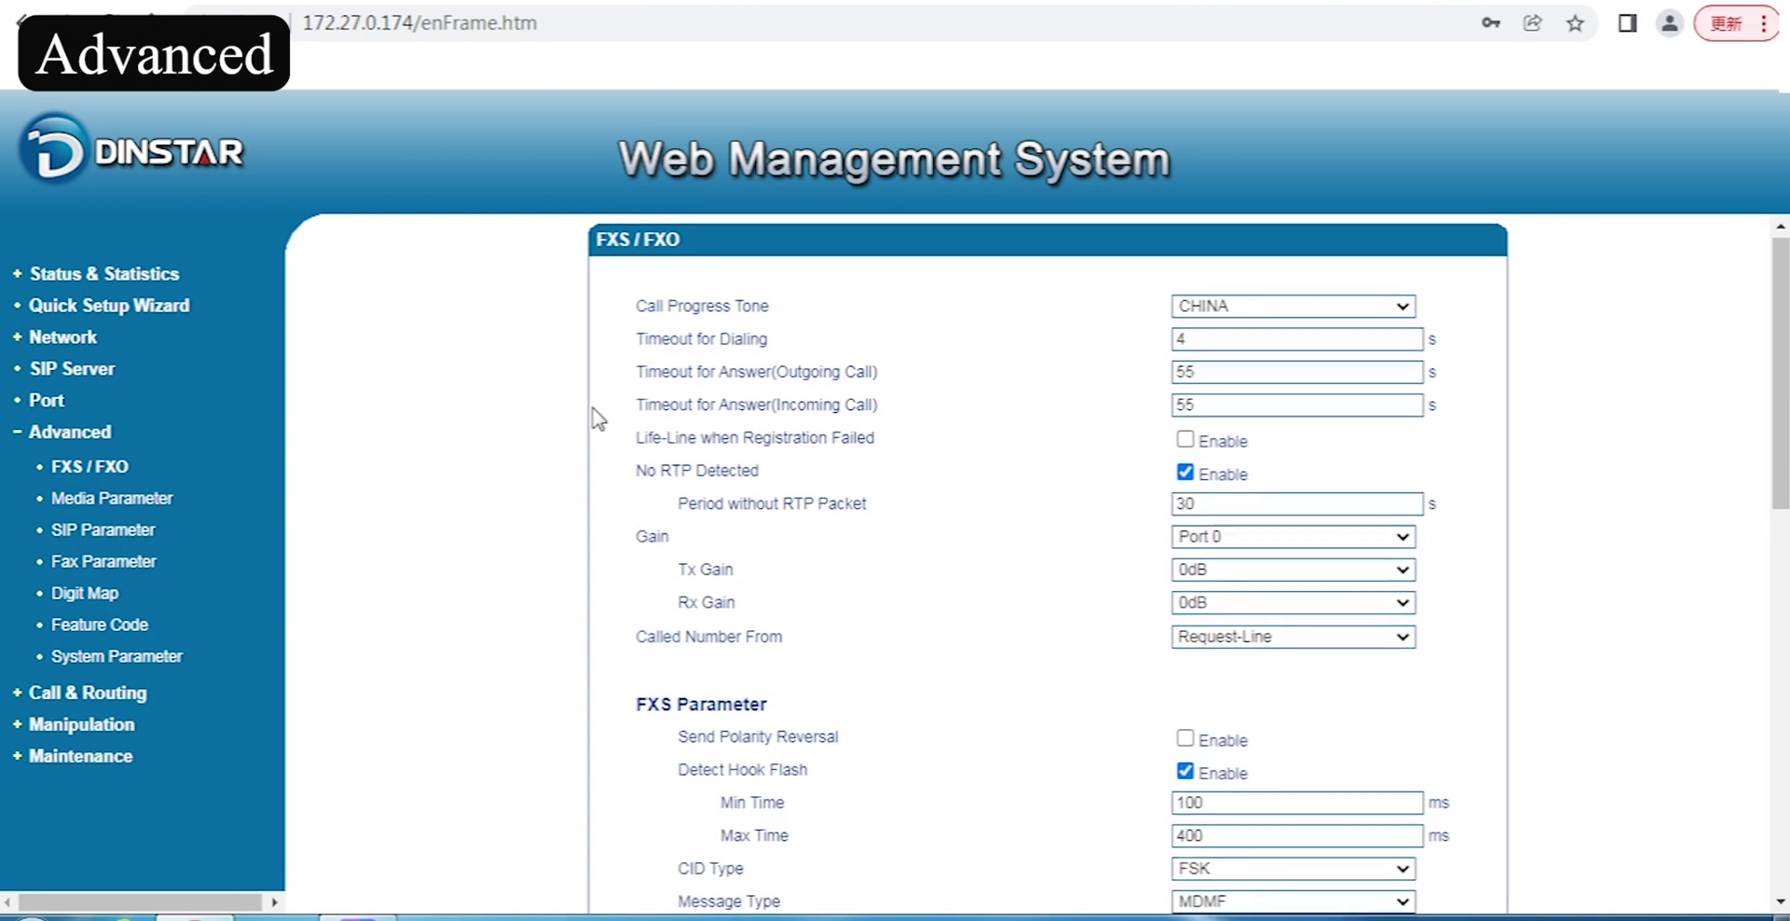
{"action": "scroll", "coordinate": [597, 420], "scroll_direction": "down", "scroll_amount": 4}
{"action": "scroll", "coordinate": [597, 415], "scroll_direction": "down", "scroll_amount": 5}
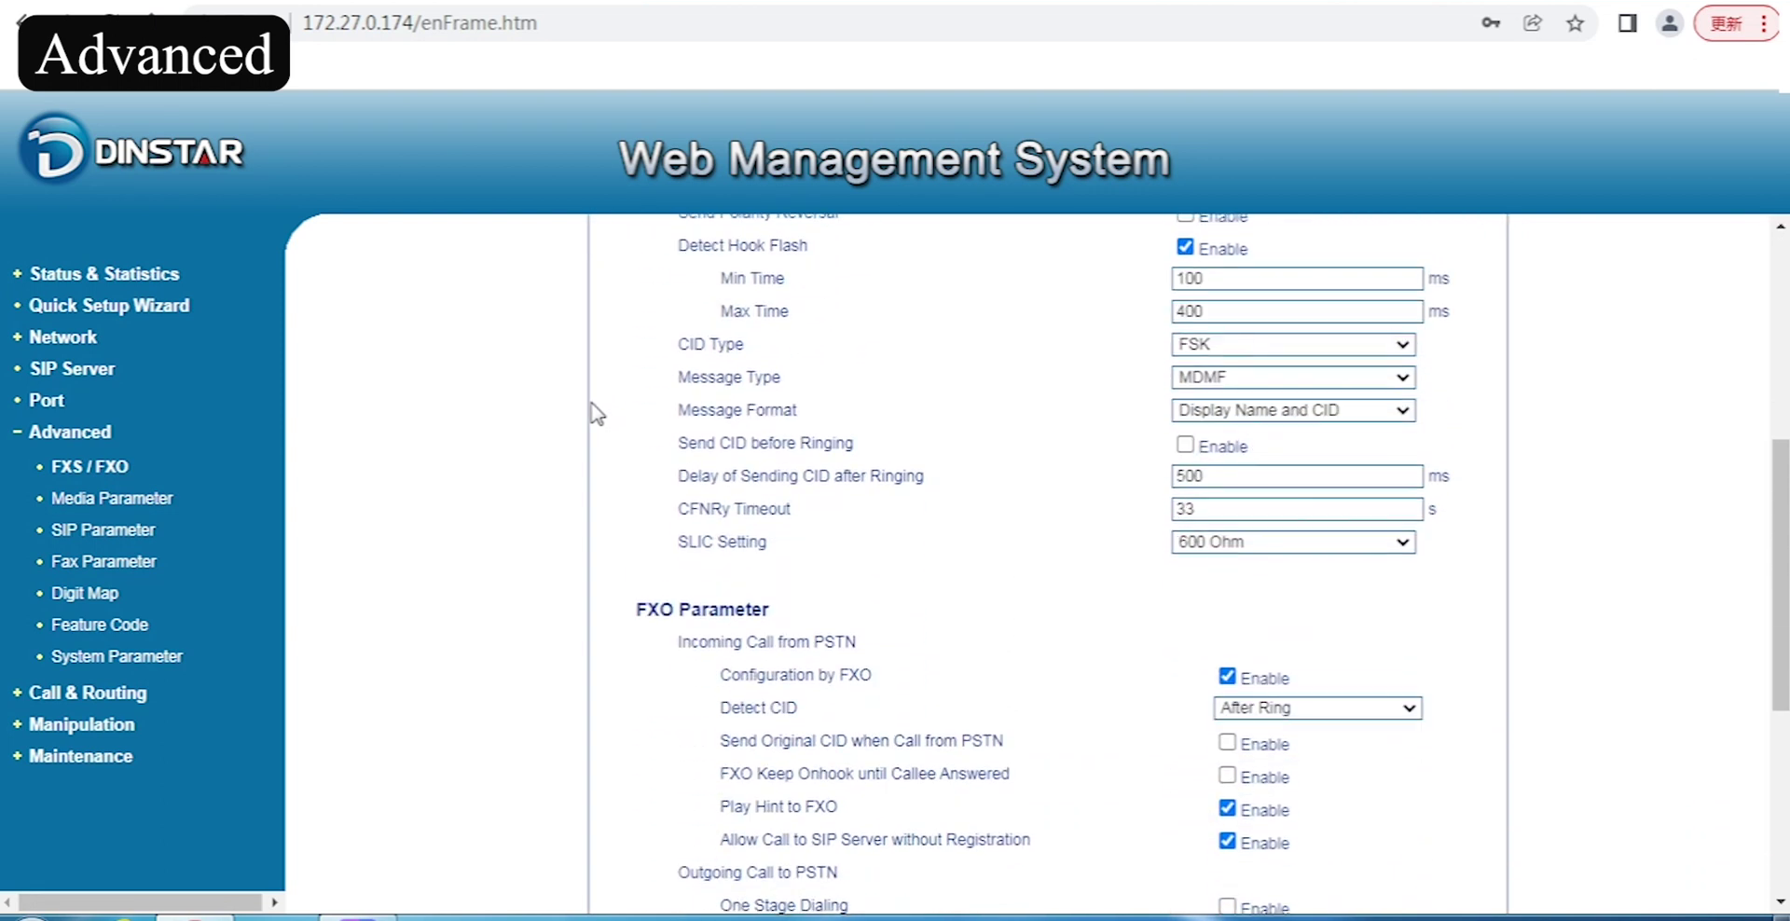
{"action": "scroll", "coordinate": [597, 411], "scroll_direction": "down", "scroll_amount": 1}
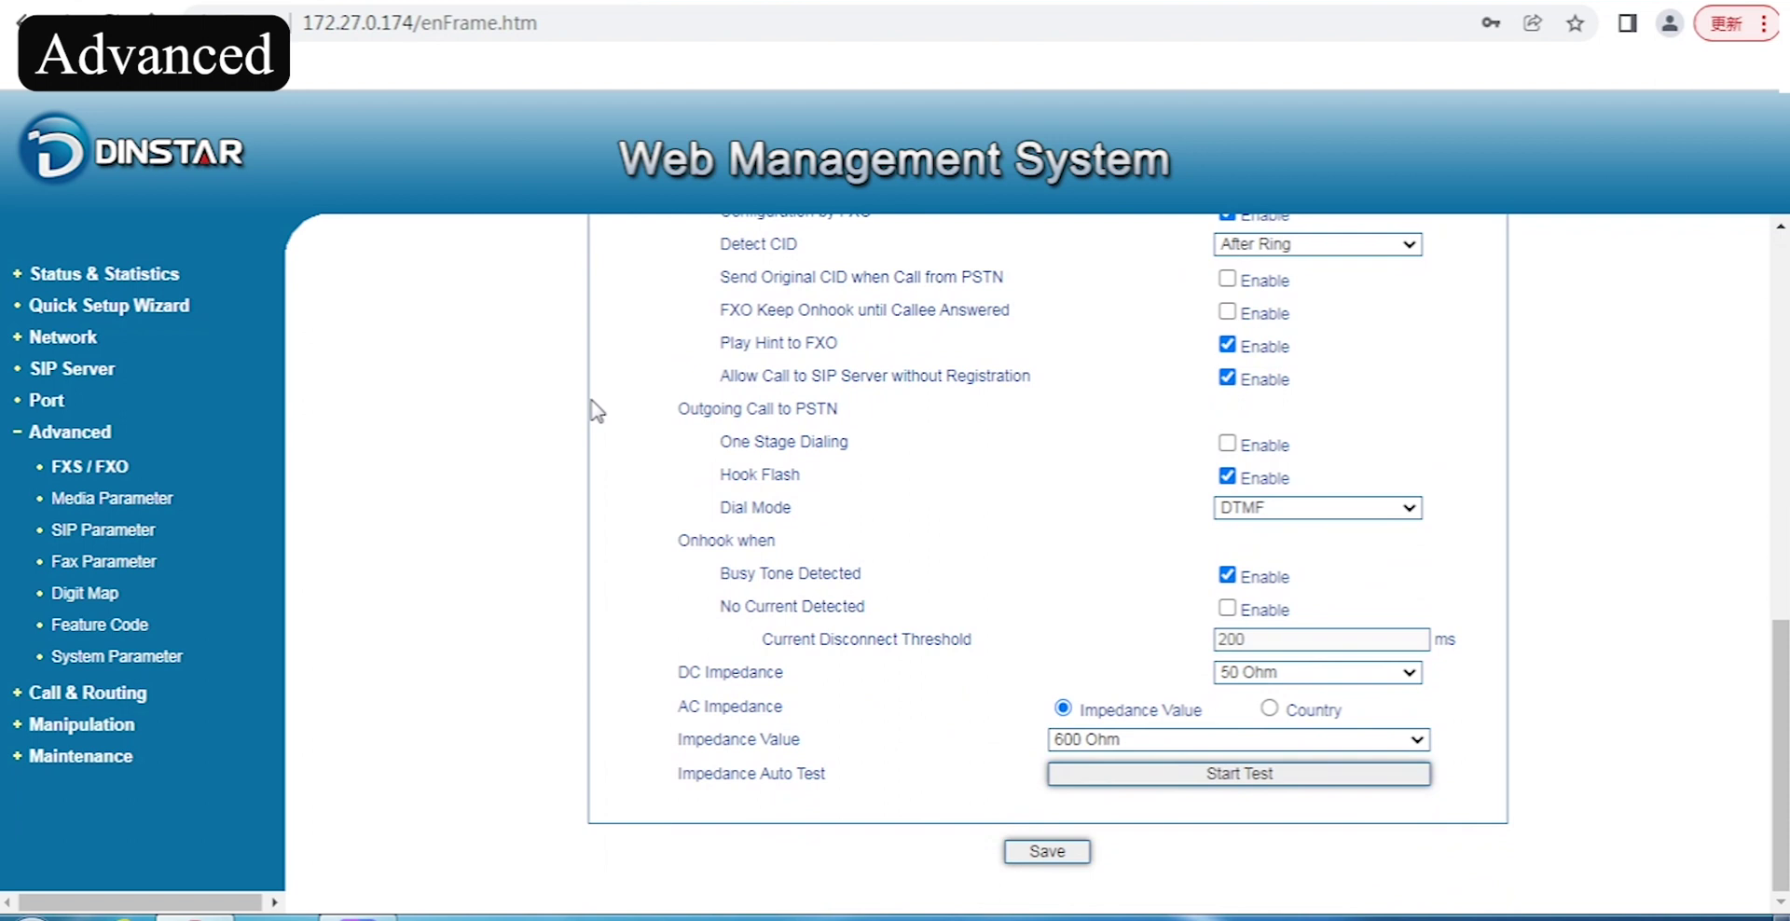
{"action": "scroll", "coordinate": [597, 411], "scroll_direction": "up", "scroll_amount": 5}
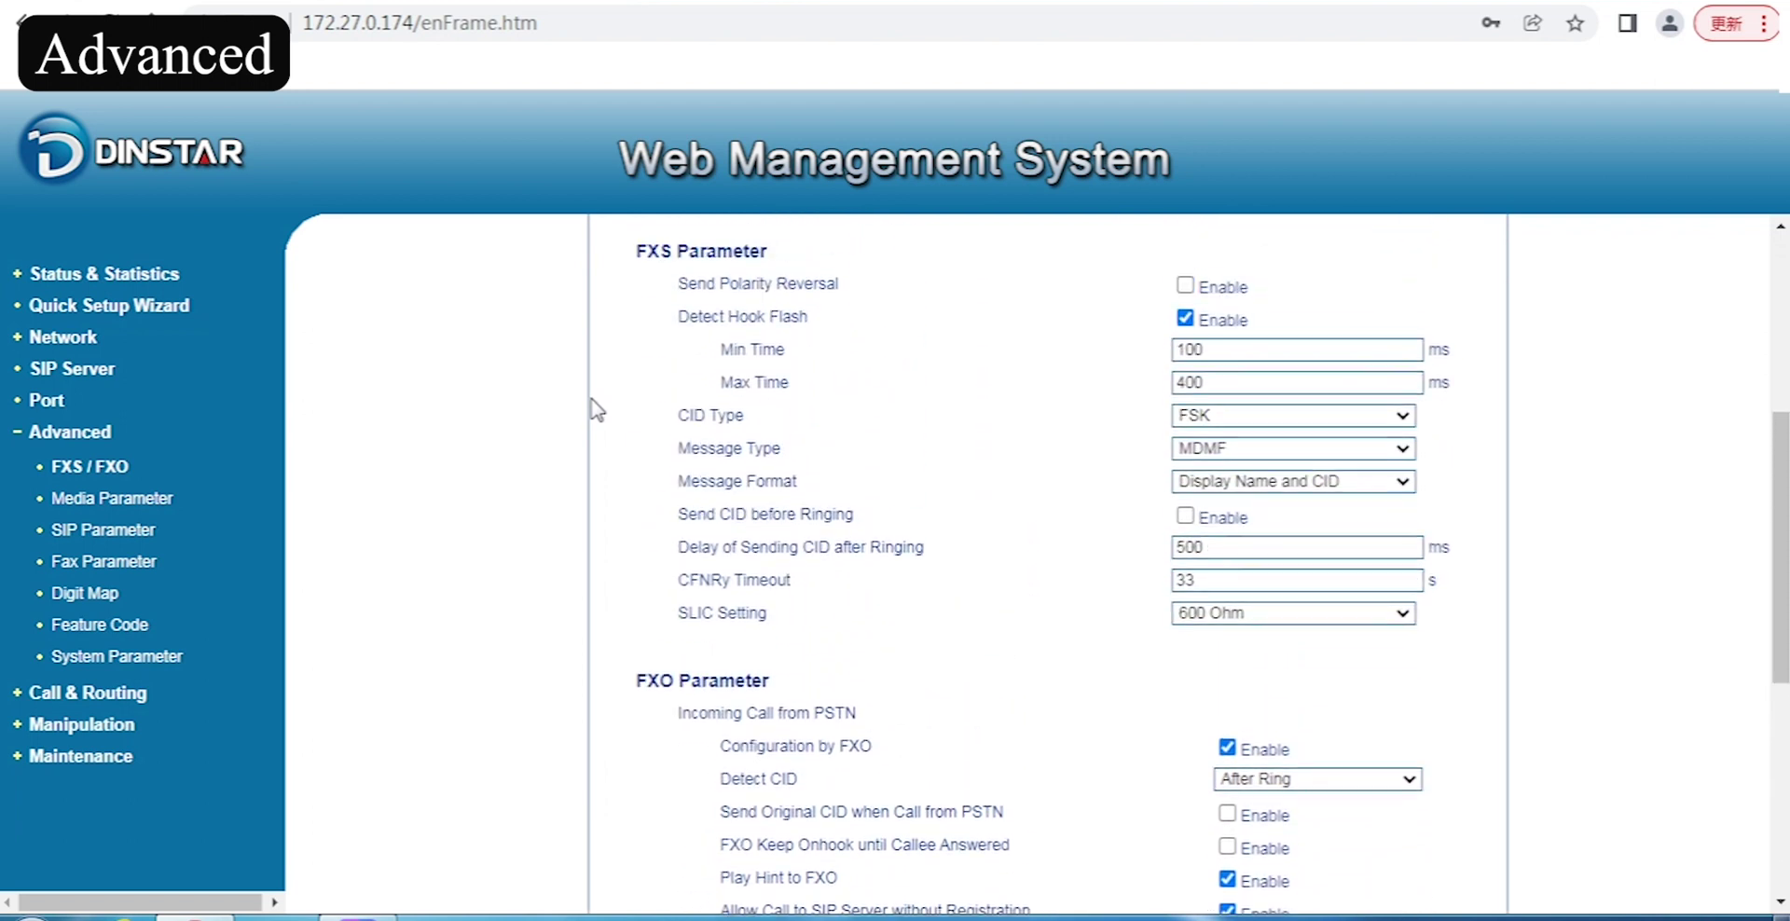
{"action": "scroll", "coordinate": [598, 411], "scroll_direction": "up", "scroll_amount": 4}
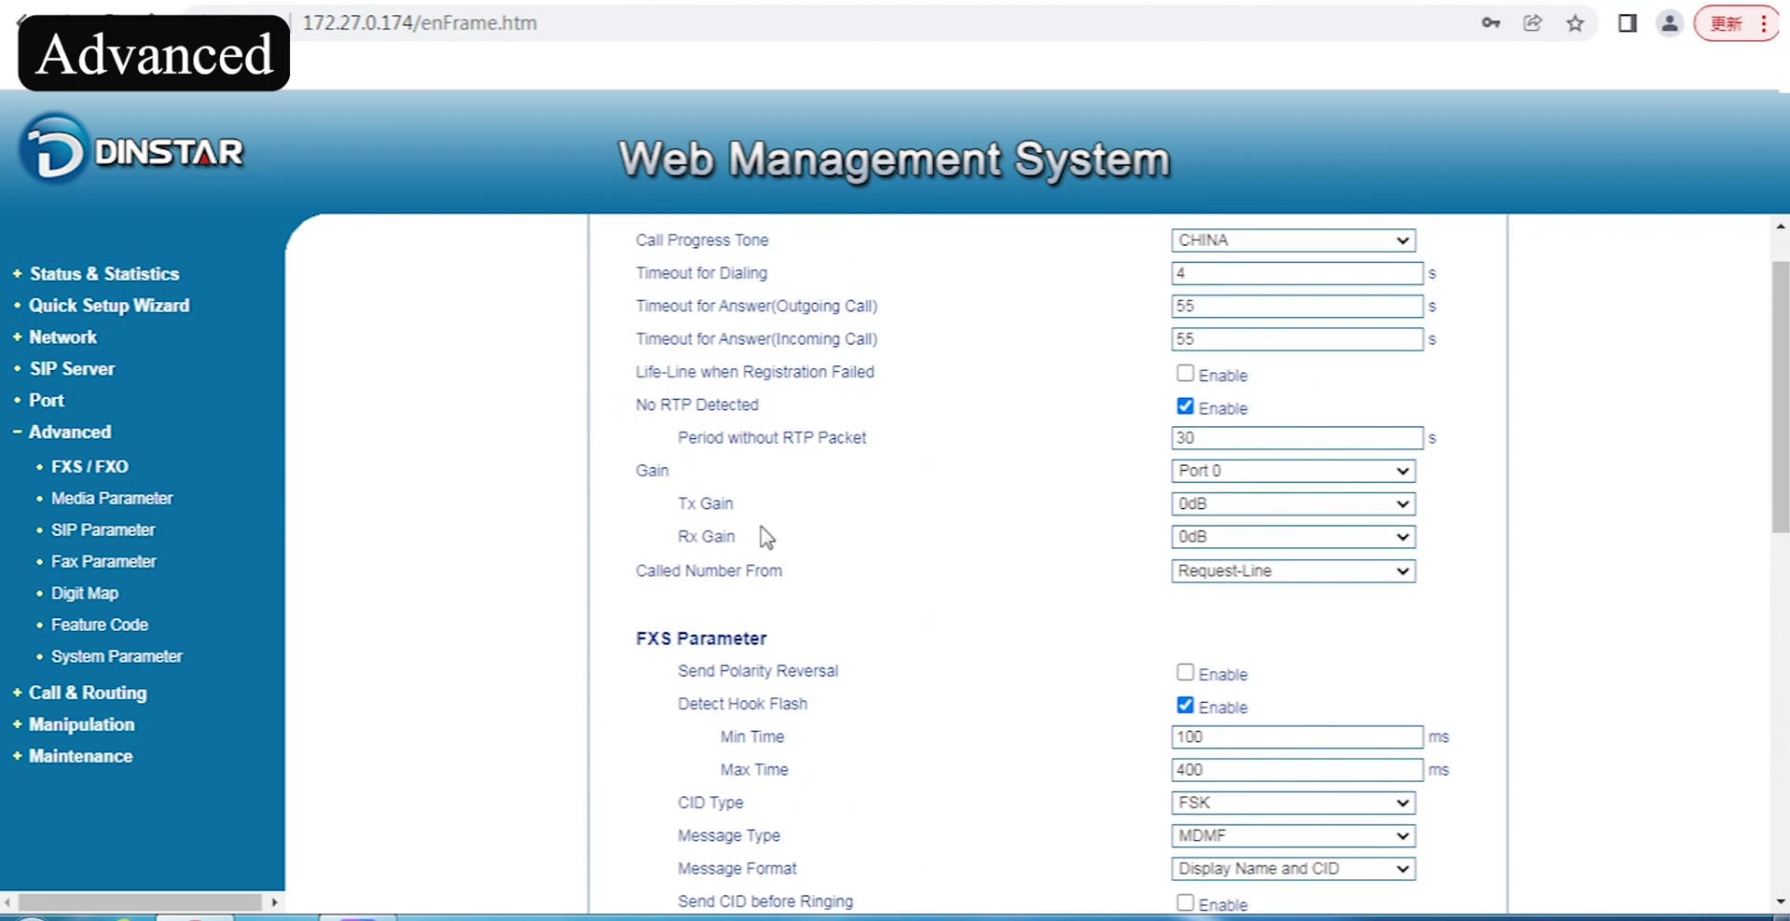
{"action": "scroll", "coordinate": [762, 525], "scroll_direction": "down", "scroll_amount": 2}
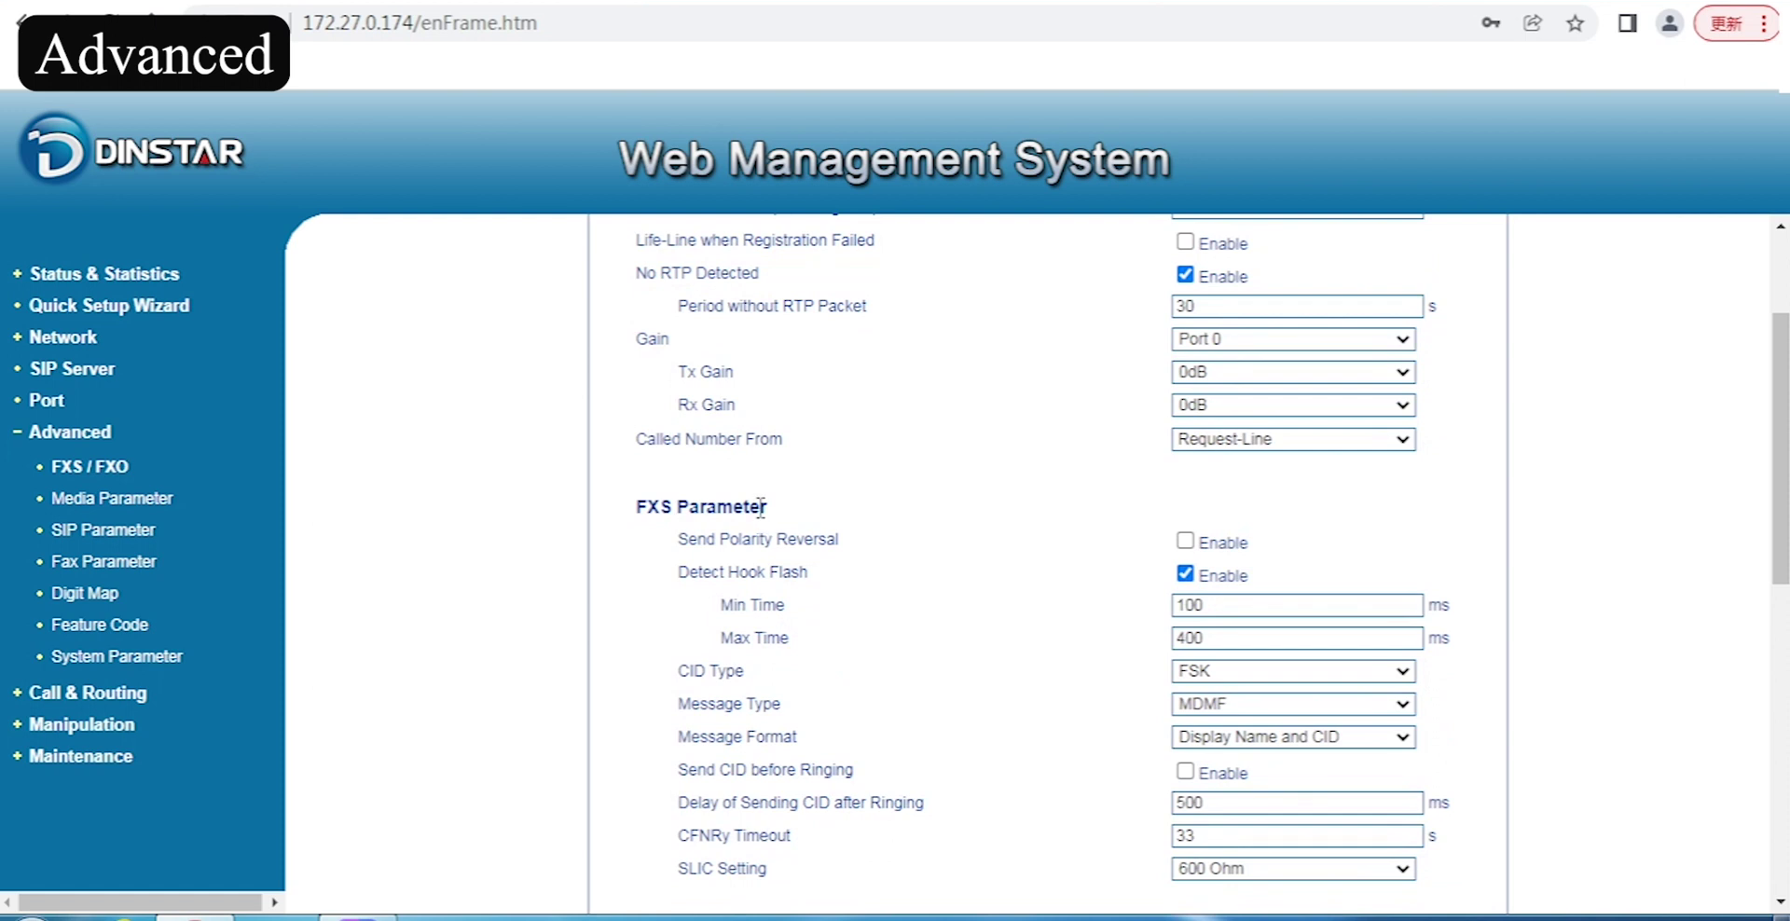
{"action": "scroll", "coordinate": [762, 504], "scroll_direction": "down", "scroll_amount": 2}
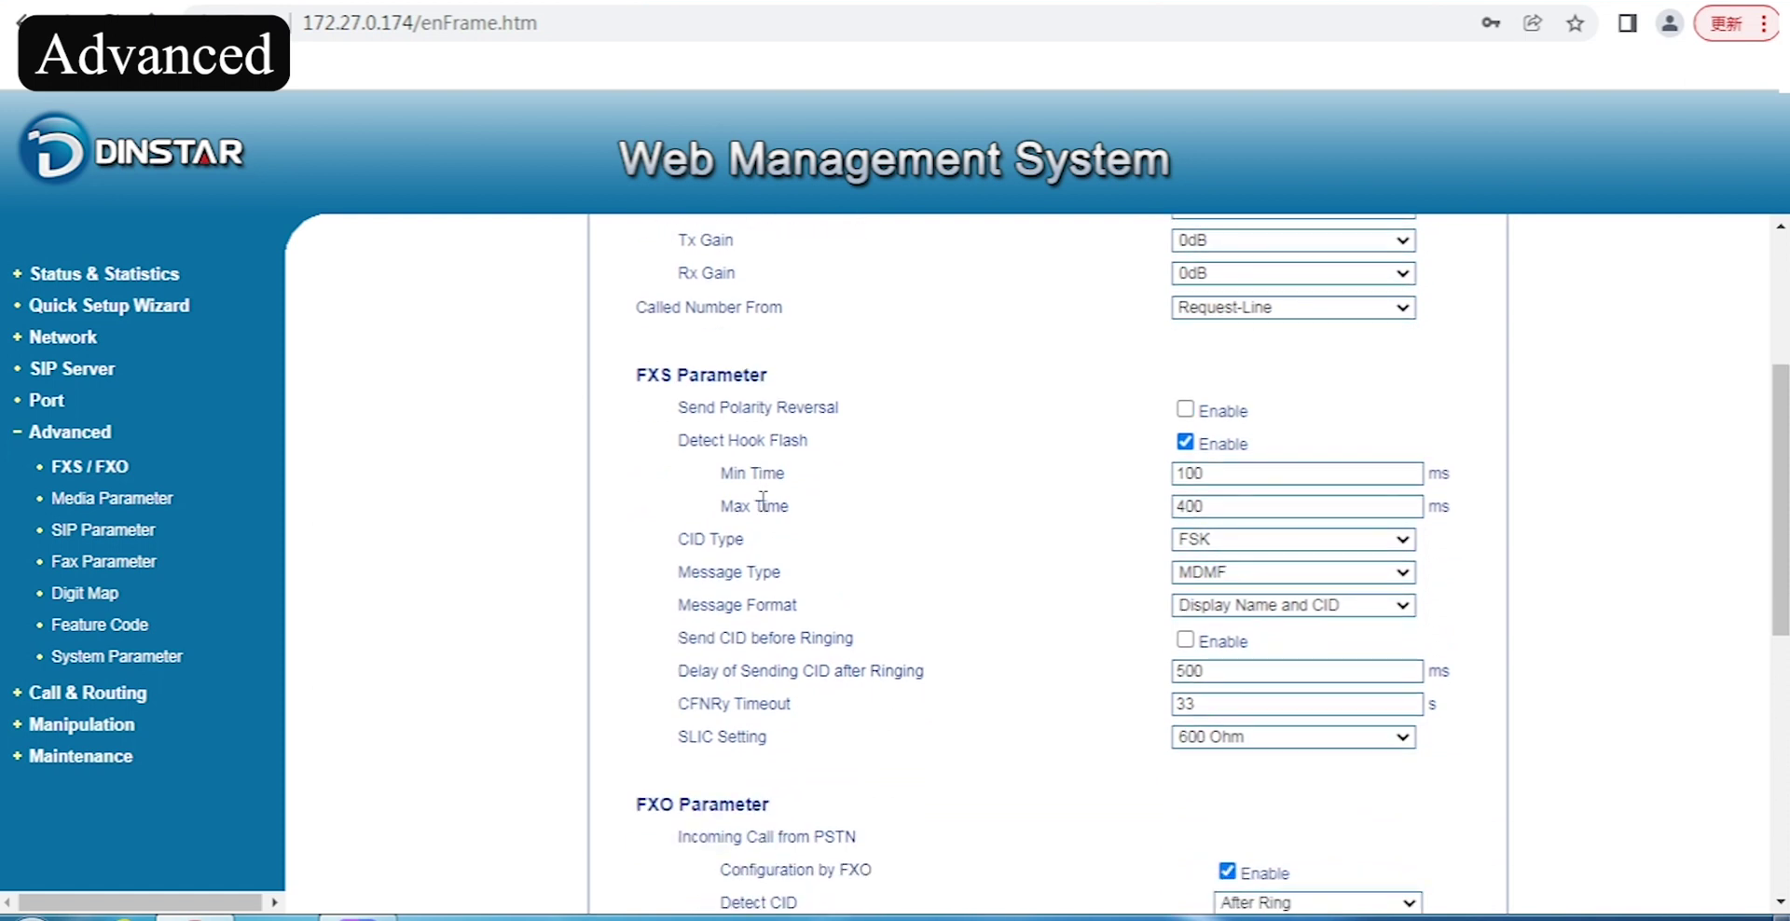
{"action": "scroll", "coordinate": [763, 501], "scroll_direction": "up", "scroll_amount": 5}
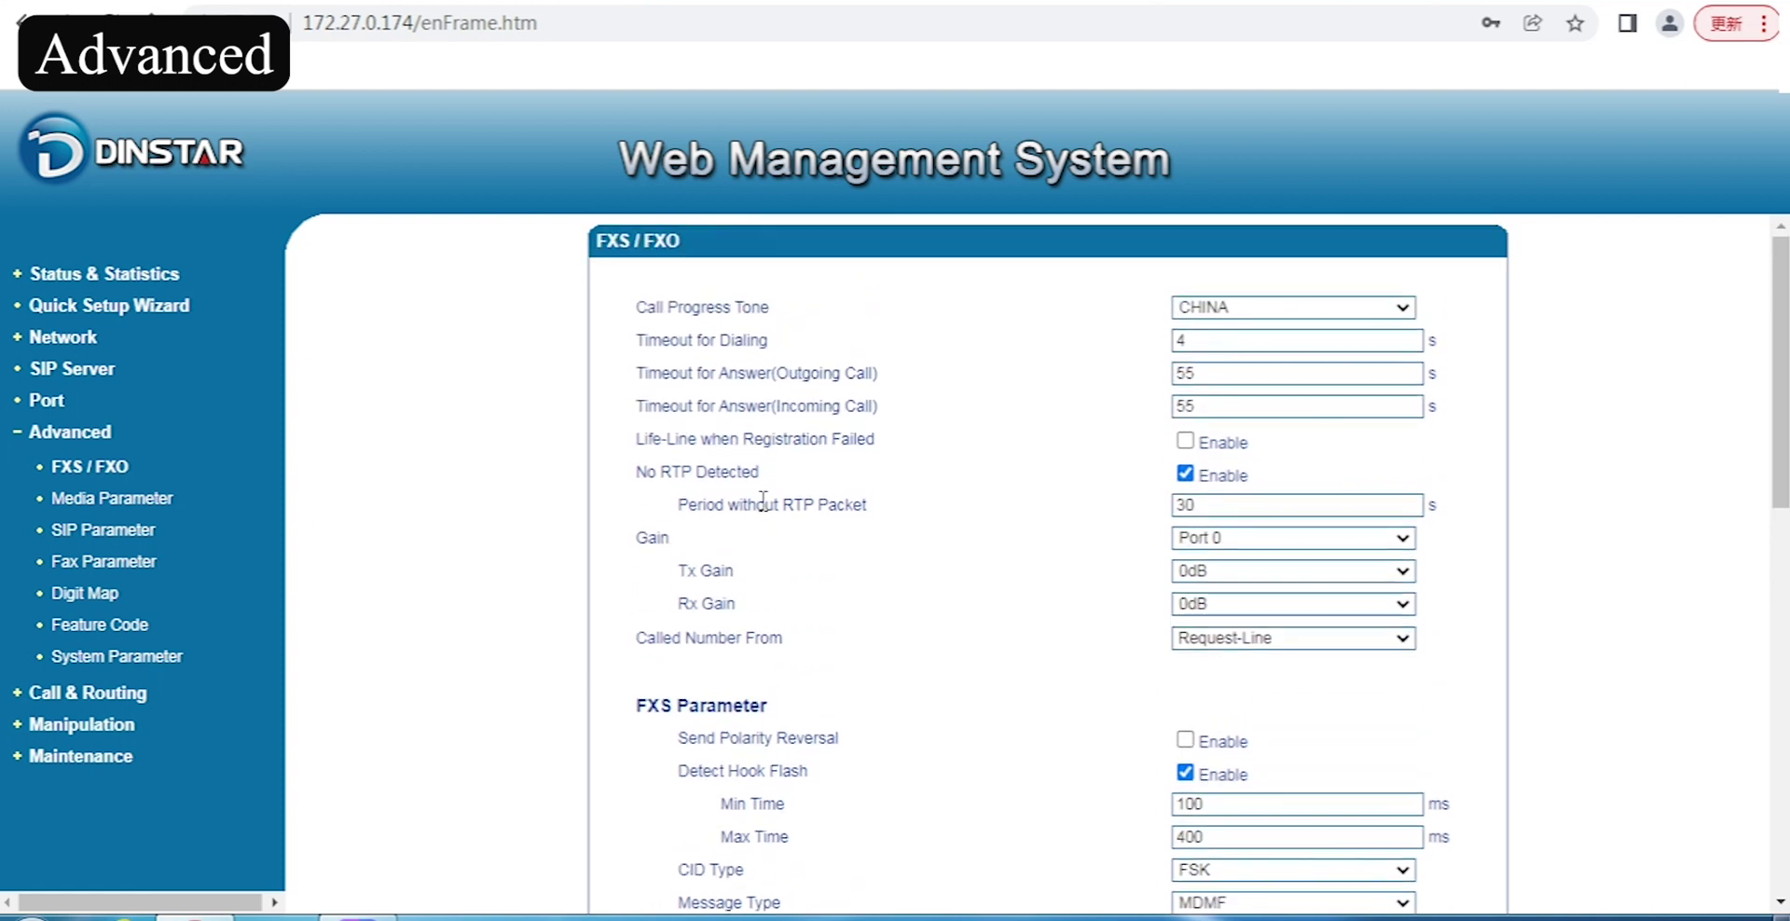
{"action": "scroll", "coordinate": [762, 500], "scroll_direction": "down", "scroll_amount": 10}
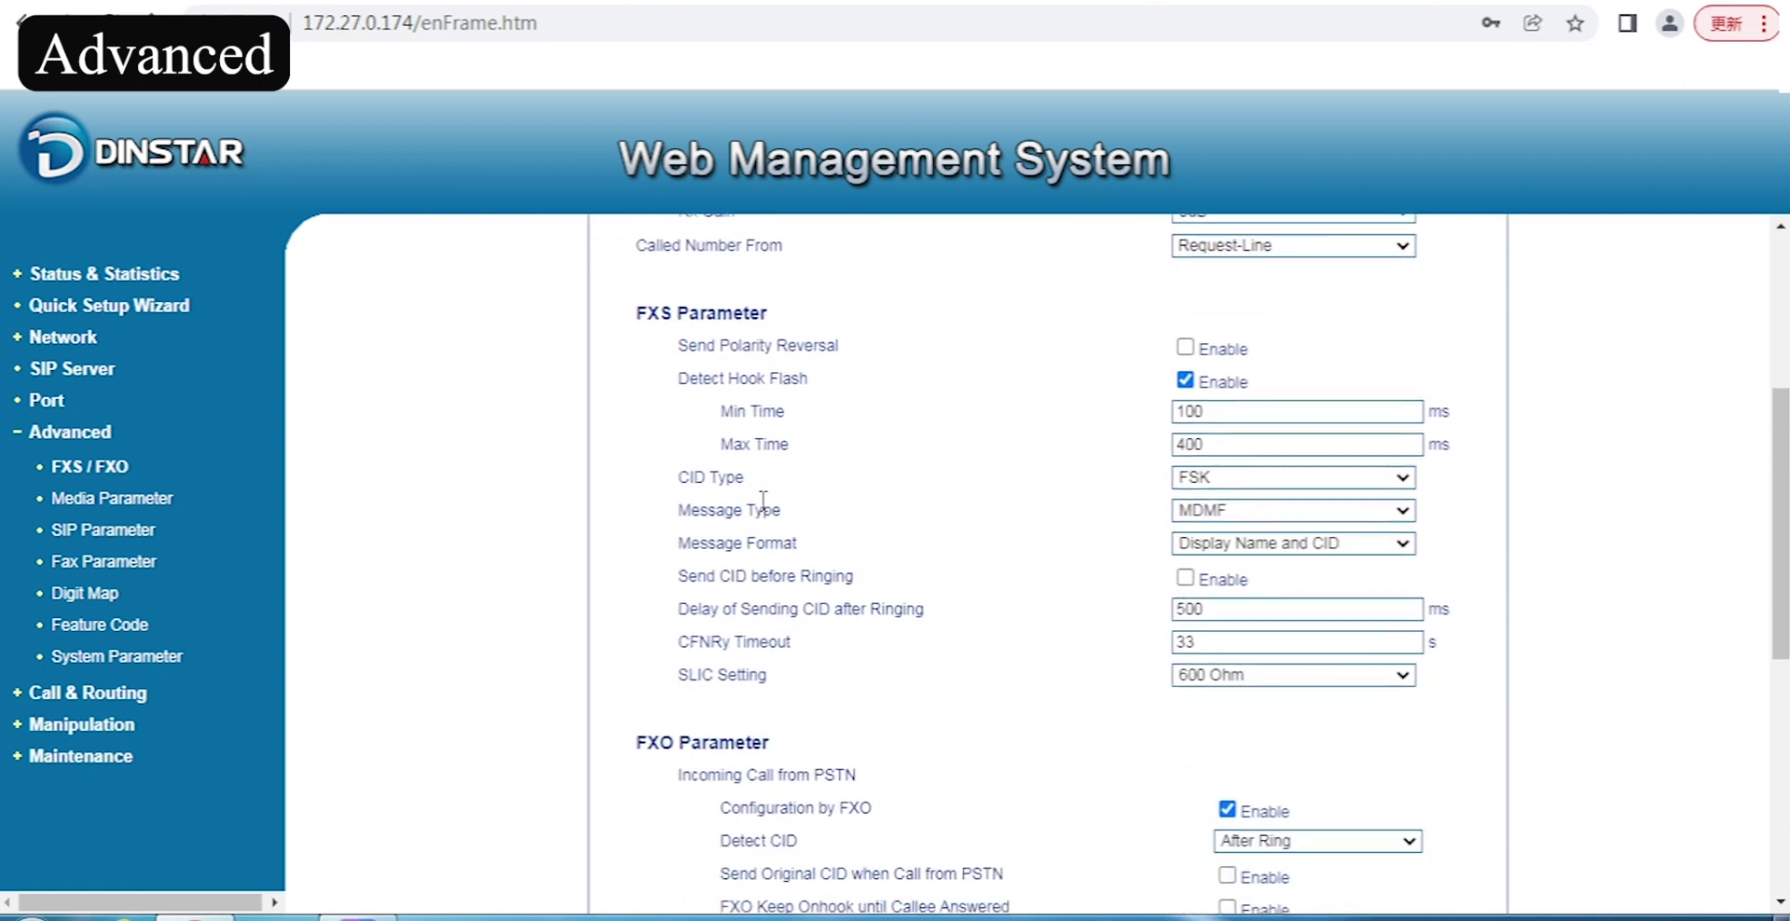
{"action": "scroll", "coordinate": [763, 501], "scroll_direction": "down", "scroll_amount": 5}
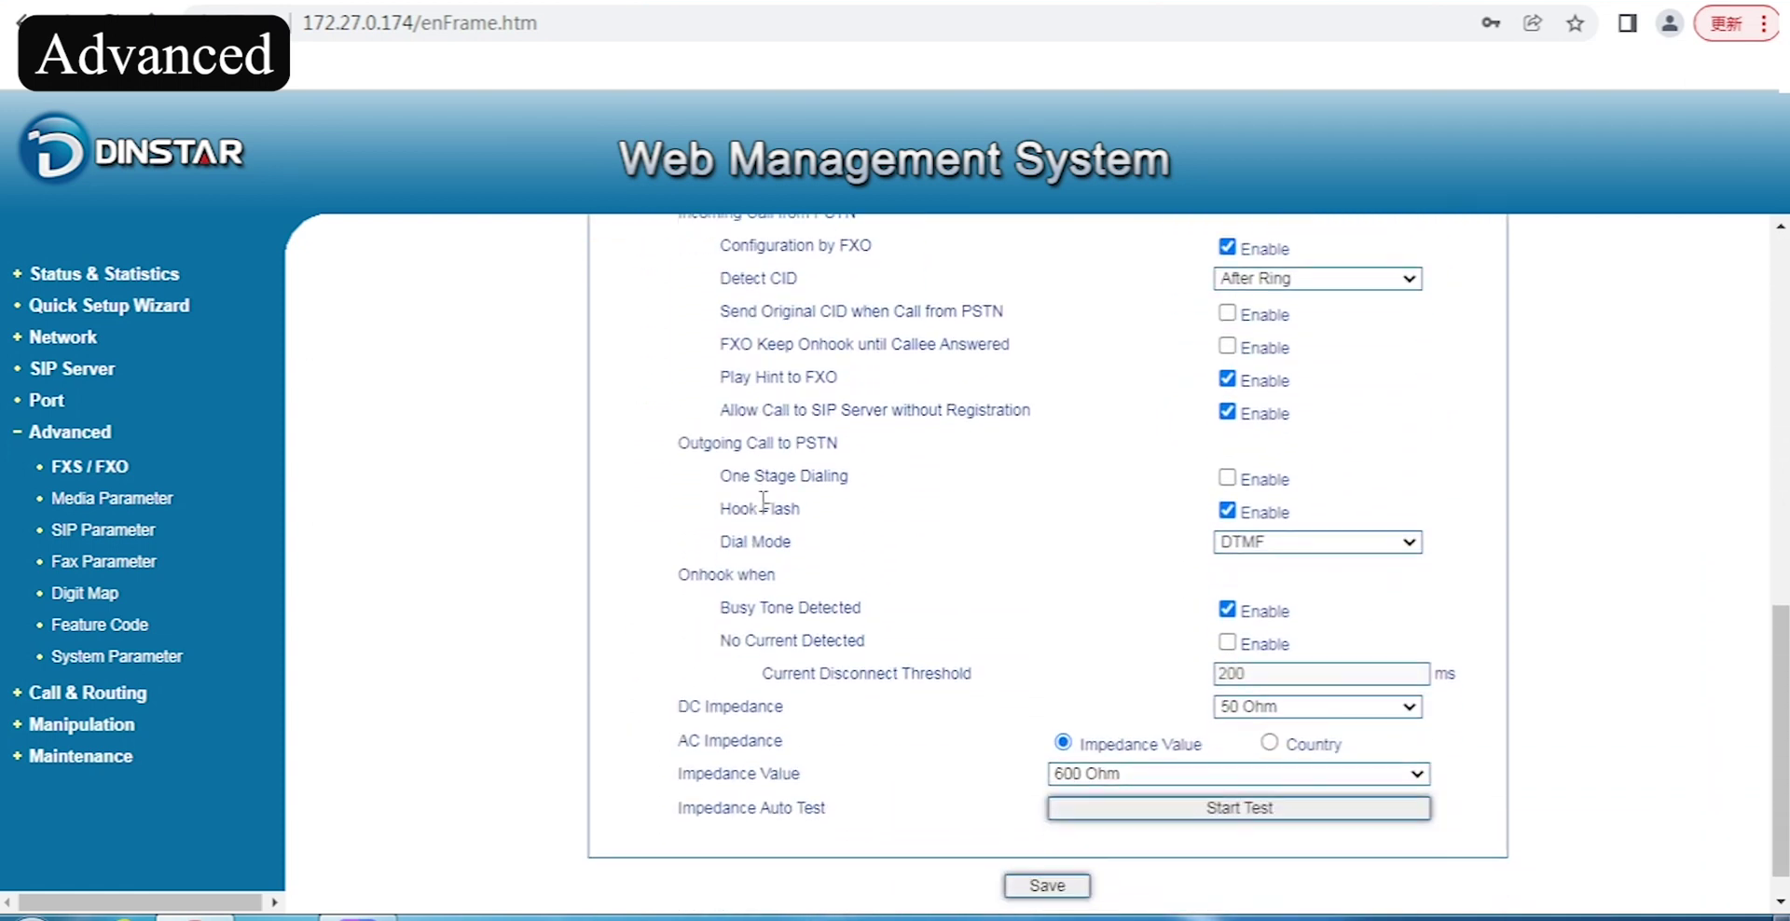
- View Fax Parameter, then Media Parameter down to vocoders G729, G711U and G711A
{"action": "left_click", "coordinate": [121, 569]}
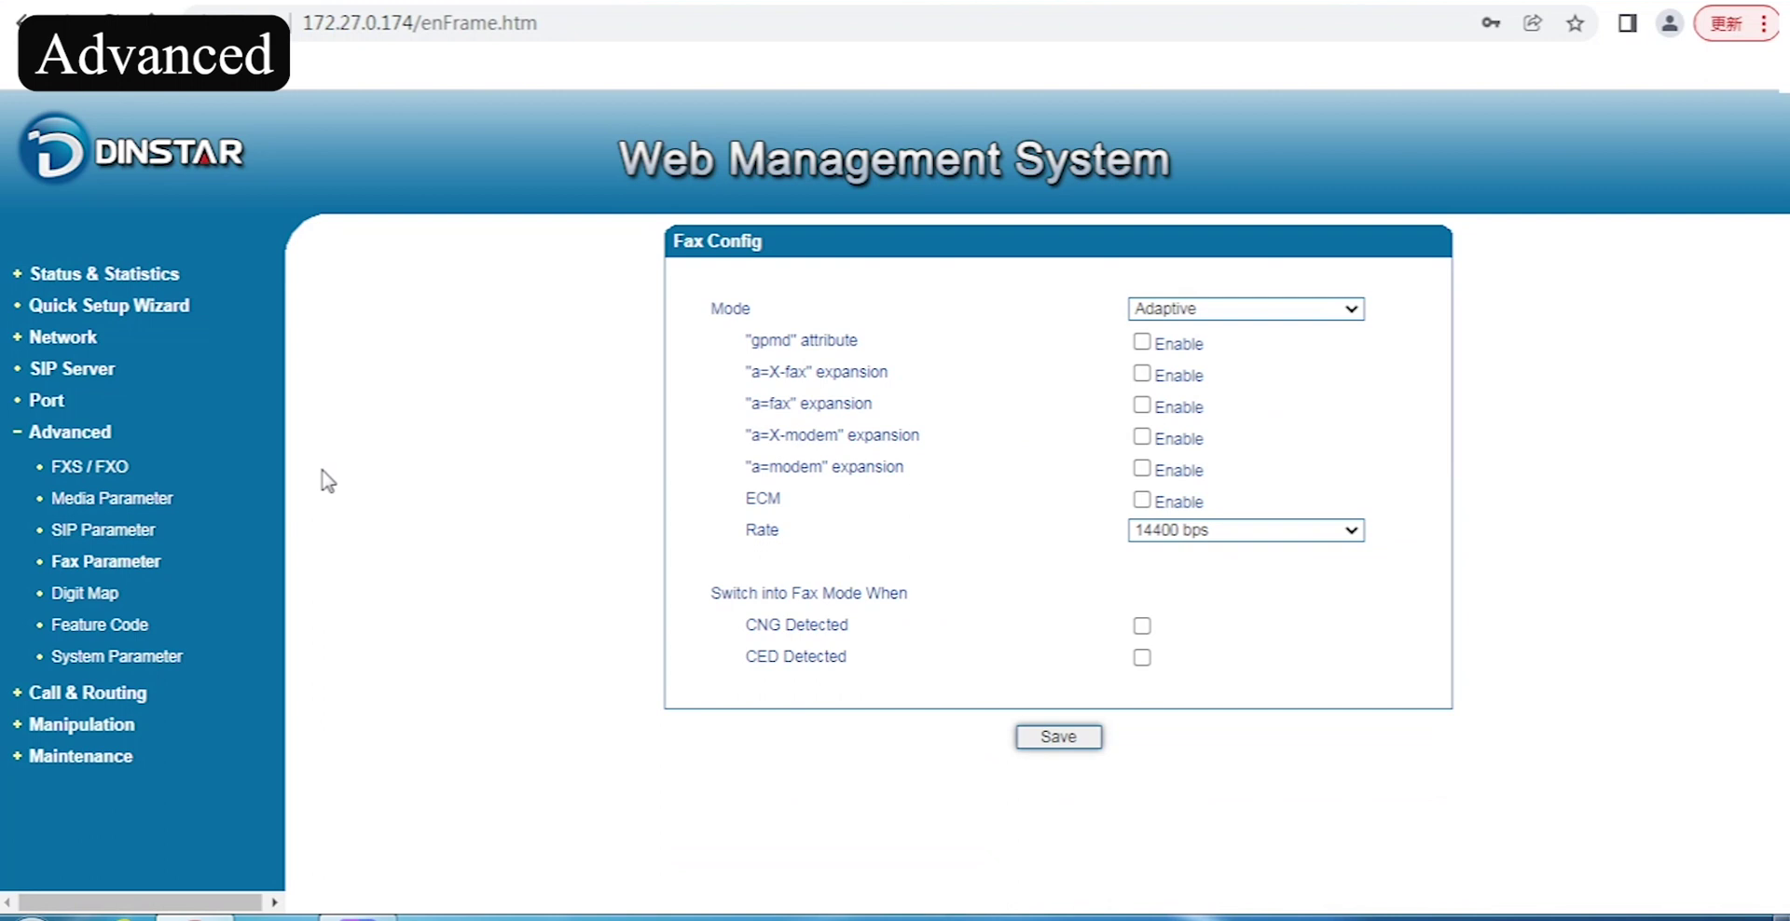
{"action": "left_click", "coordinate": [152, 504]}
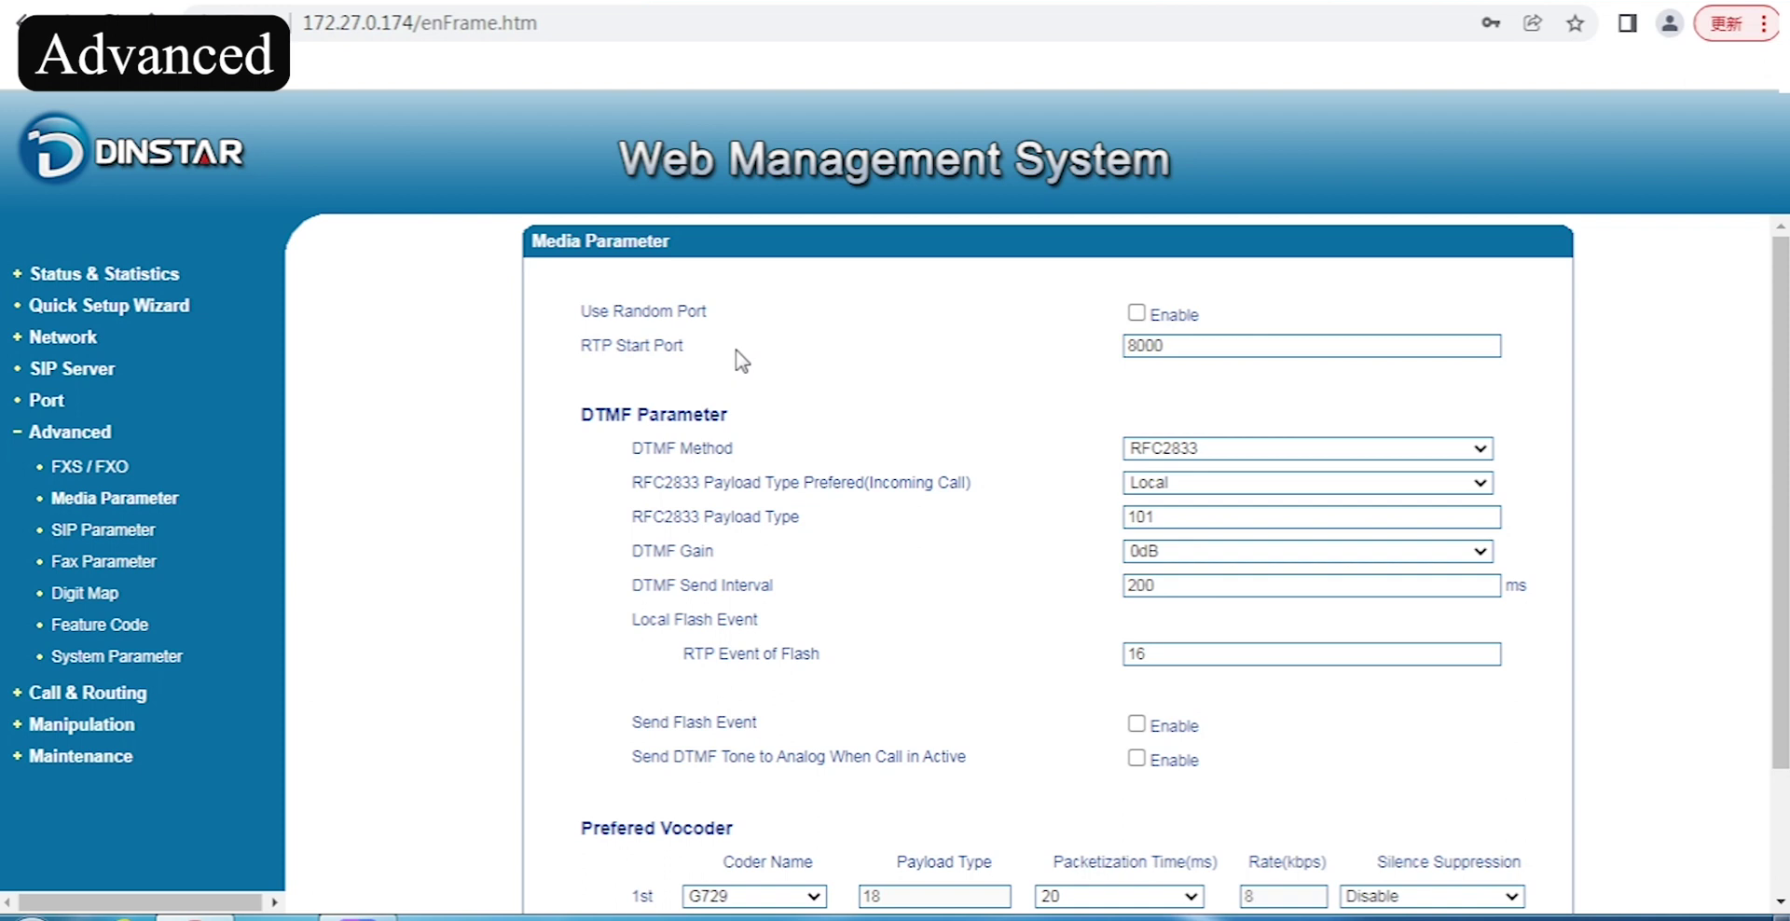
{"action": "scroll", "coordinate": [741, 361], "scroll_direction": "down", "scroll_amount": 1}
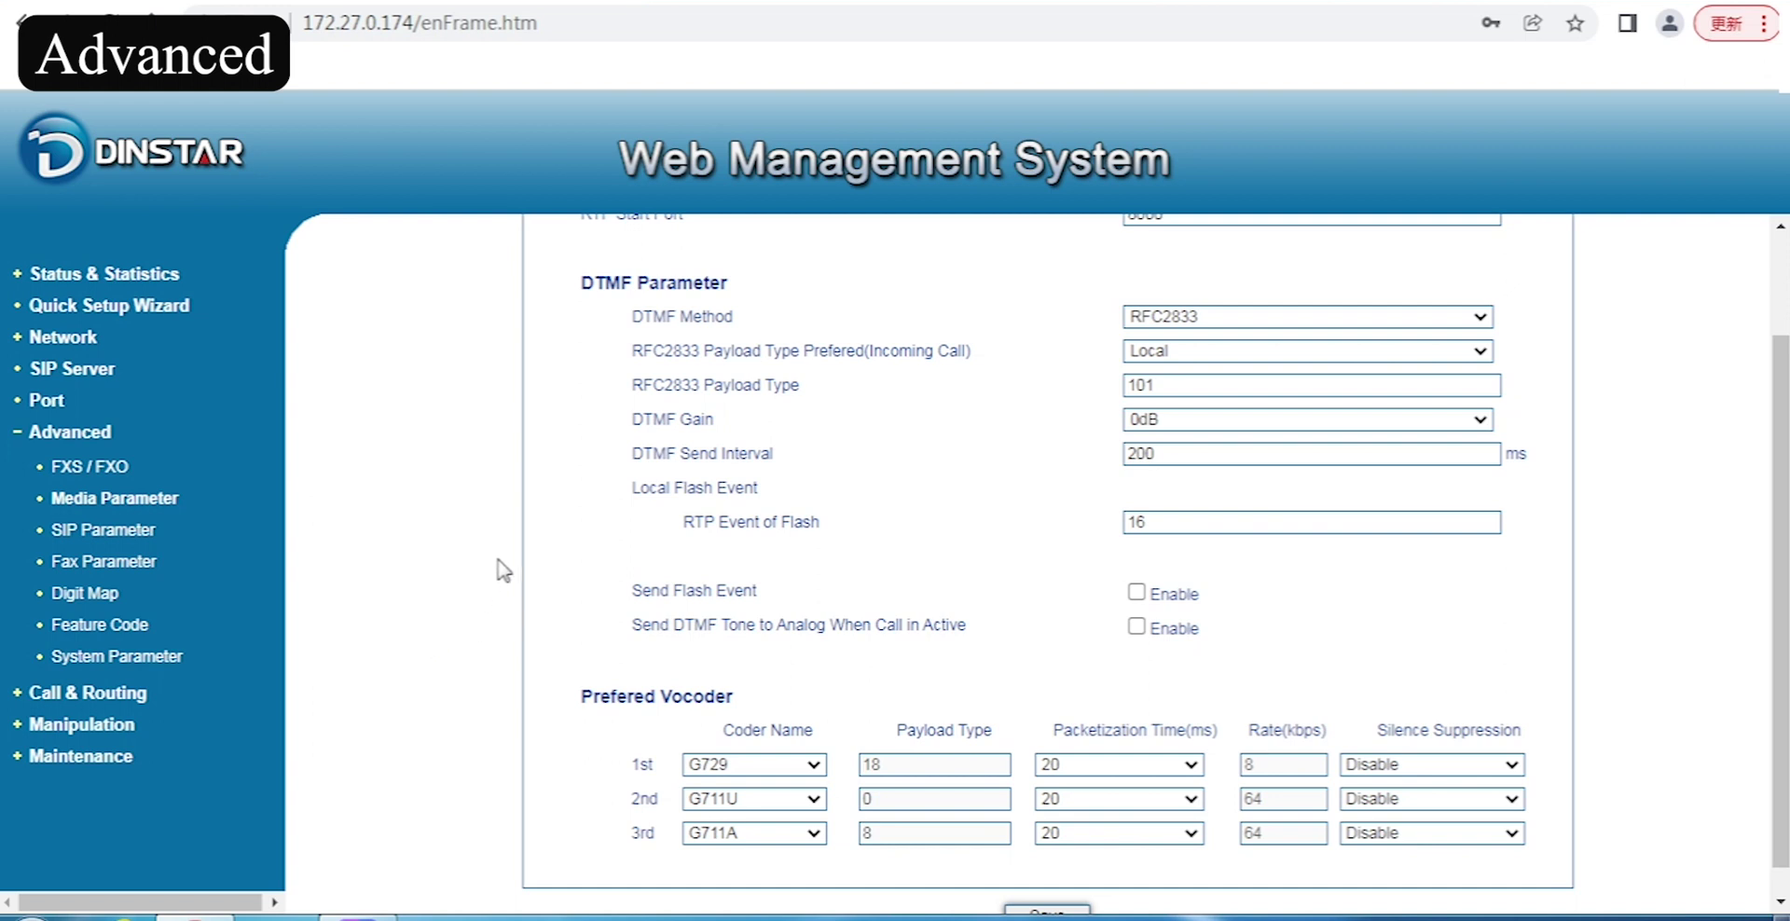
- Try Feature Code, then review System Parameter's NTP, GMT+8:00, web port 80 and telnet 23
{"action": "left_click", "coordinate": [122, 623]}
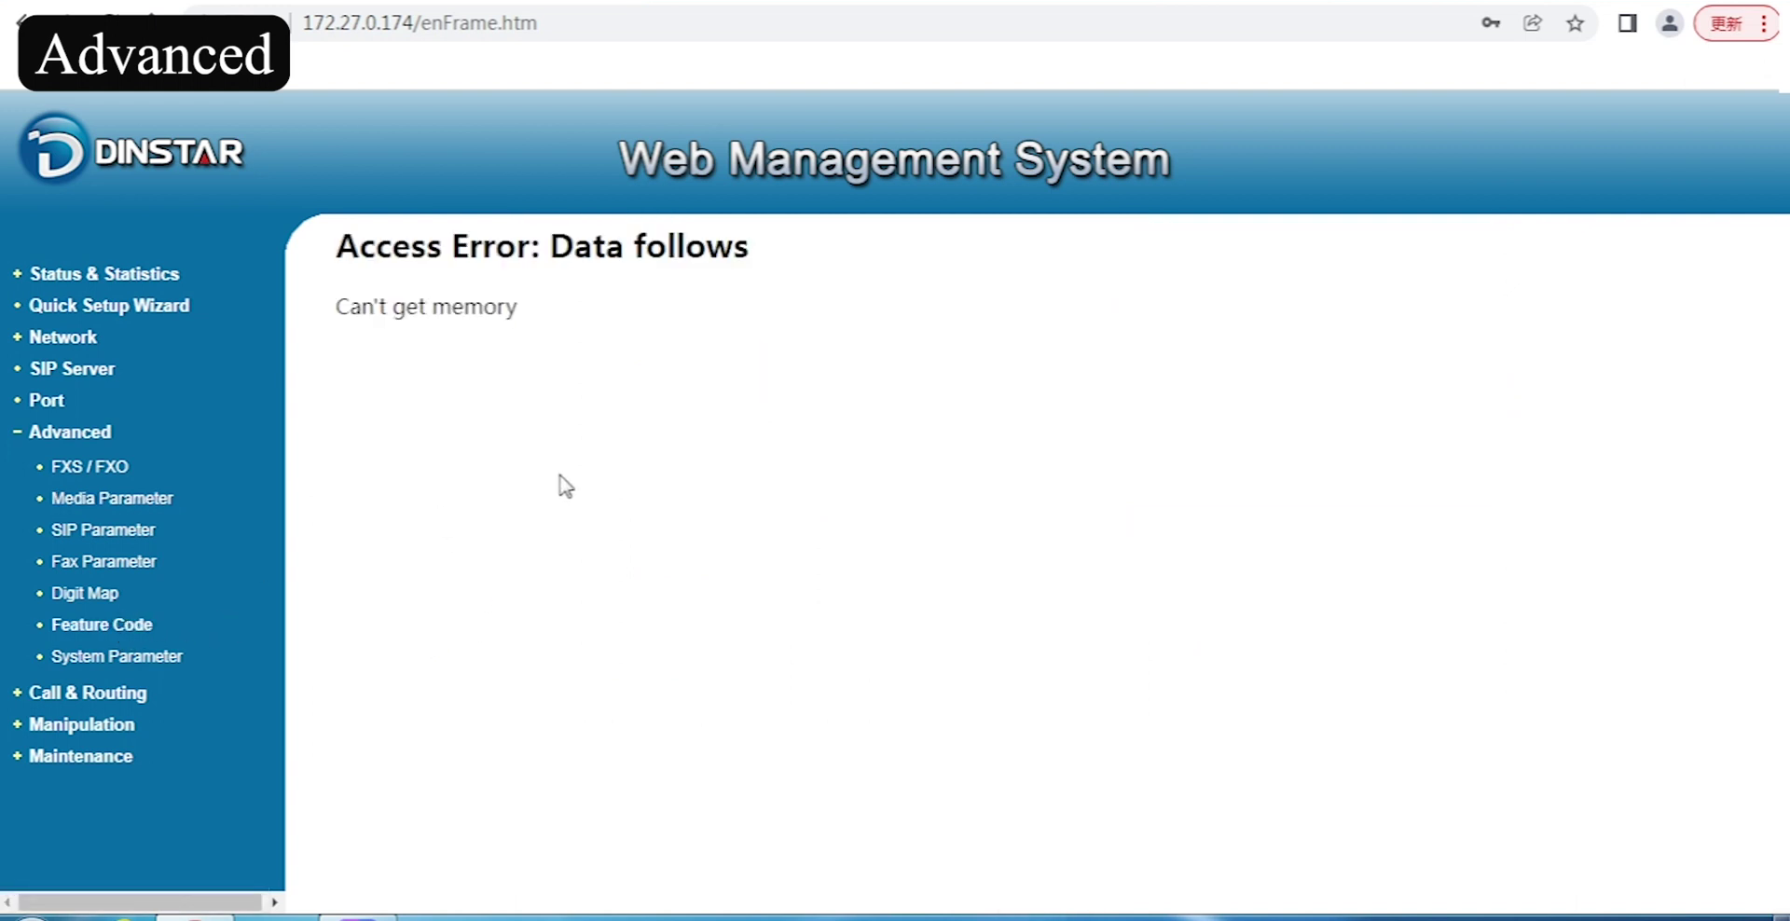
{"action": "left_click", "coordinate": [145, 657]}
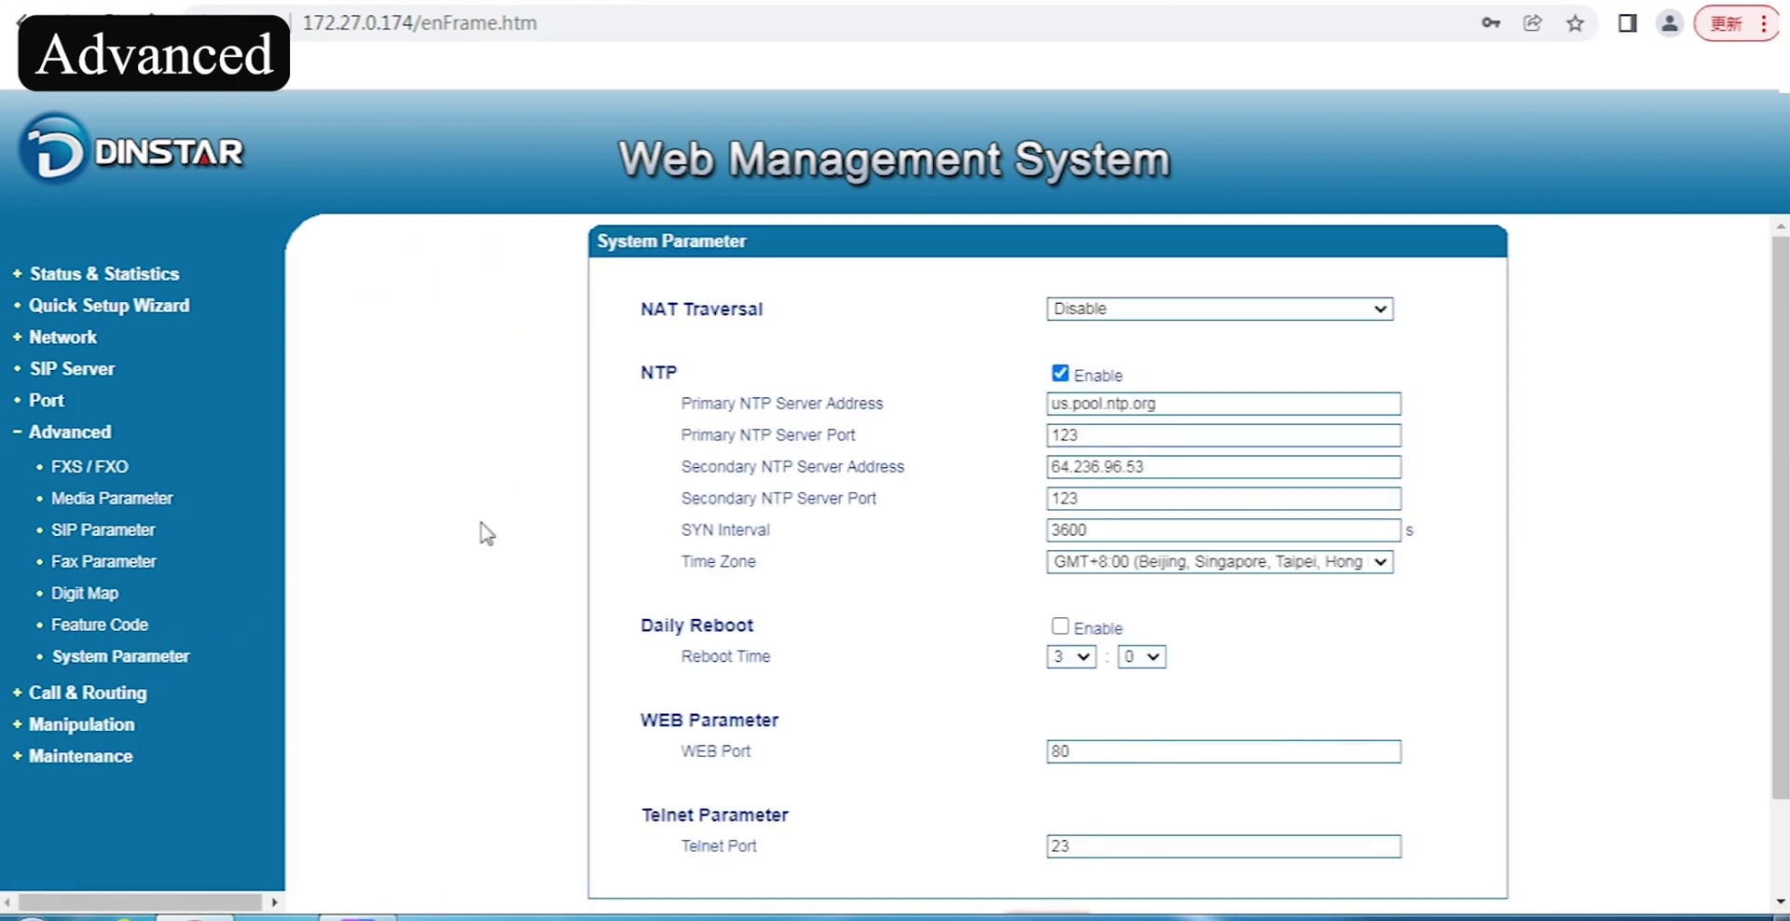
{"action": "scroll", "coordinate": [485, 533], "scroll_direction": "down", "scroll_amount": 2}
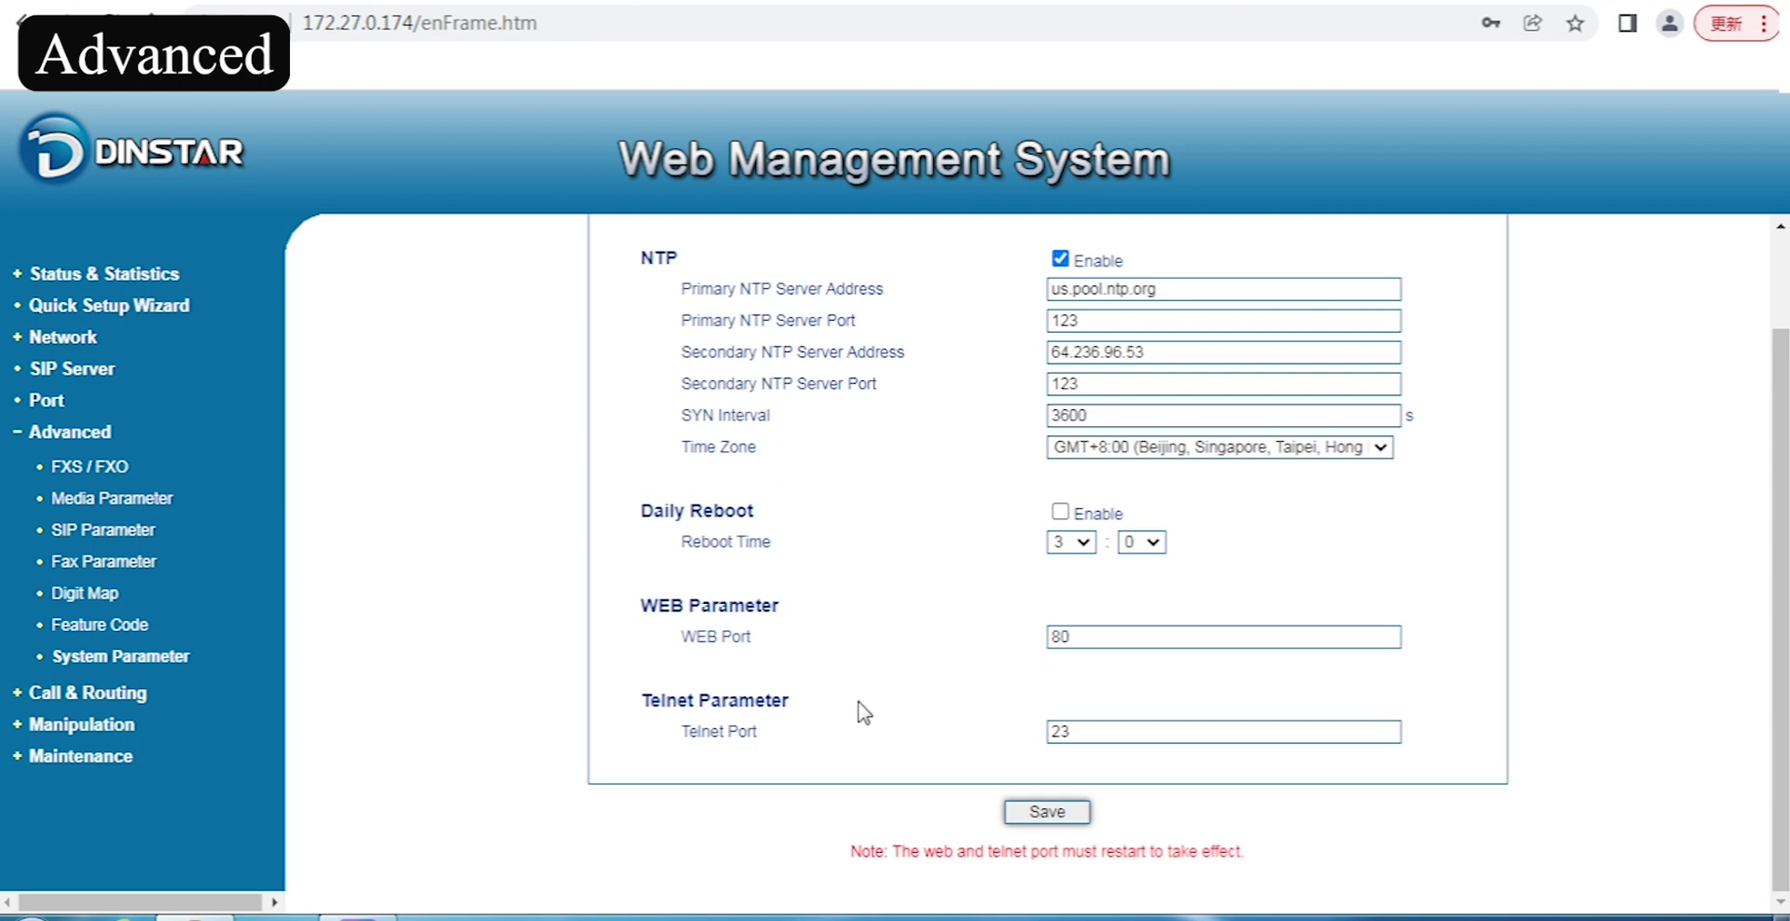
{"action": "scroll", "coordinate": [899, 695], "scroll_direction": "up", "scroll_amount": 2}
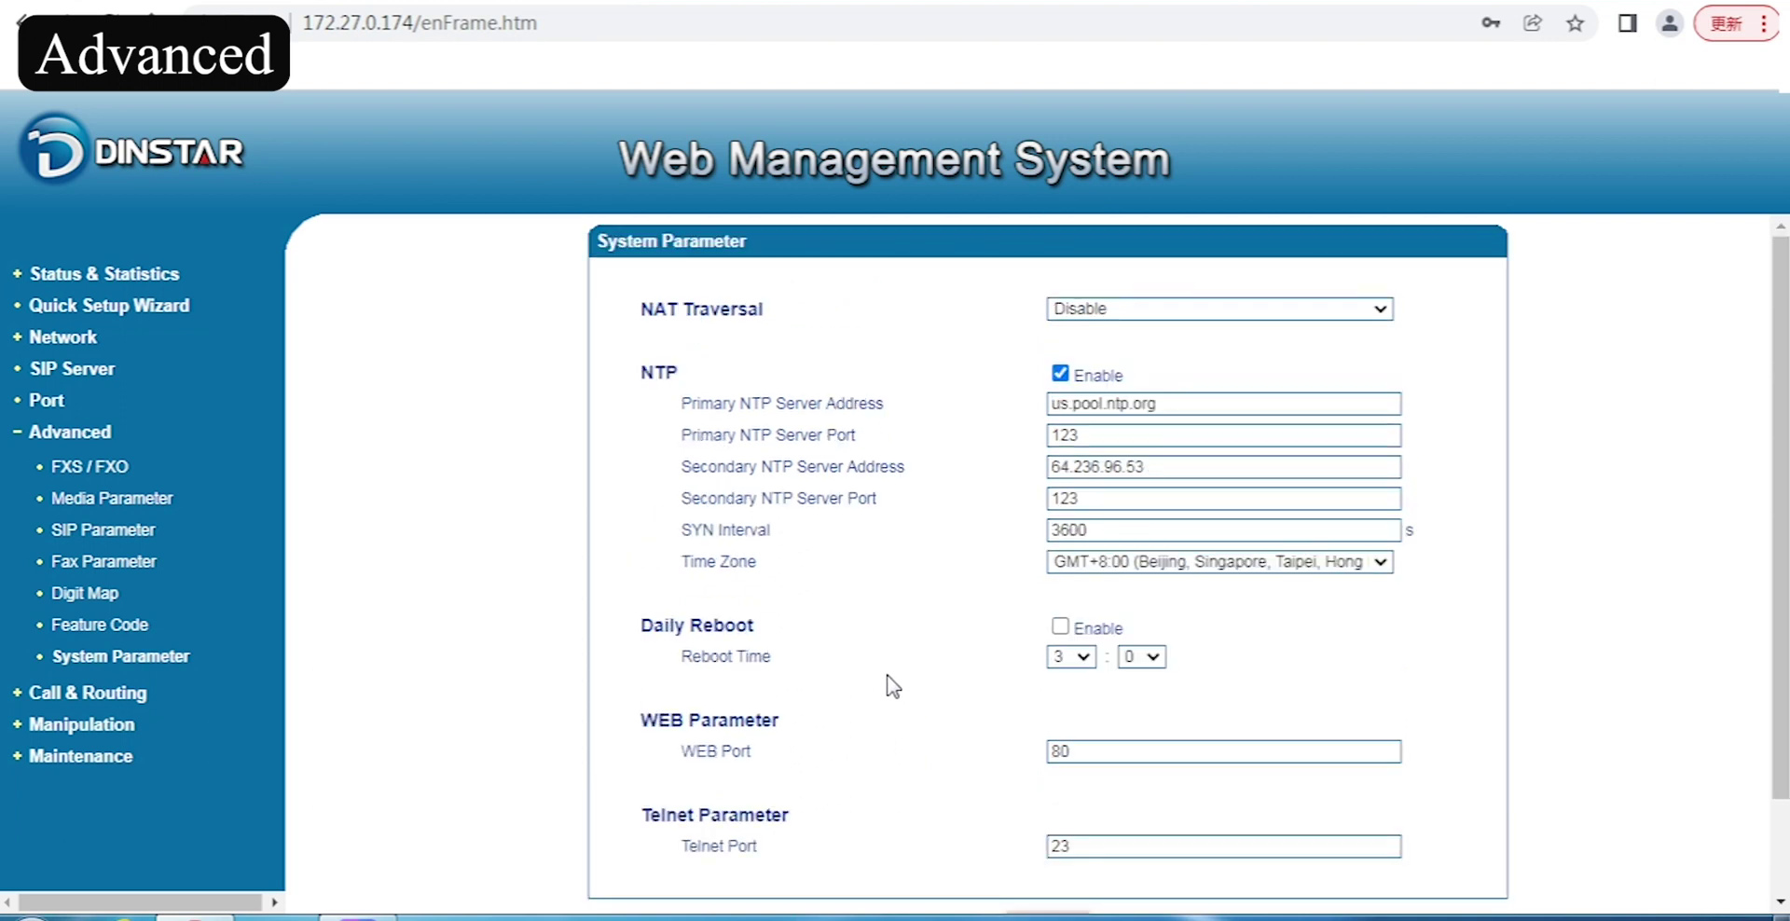
{"action": "scroll", "coordinate": [886, 680], "scroll_direction": "down", "scroll_amount": 2}
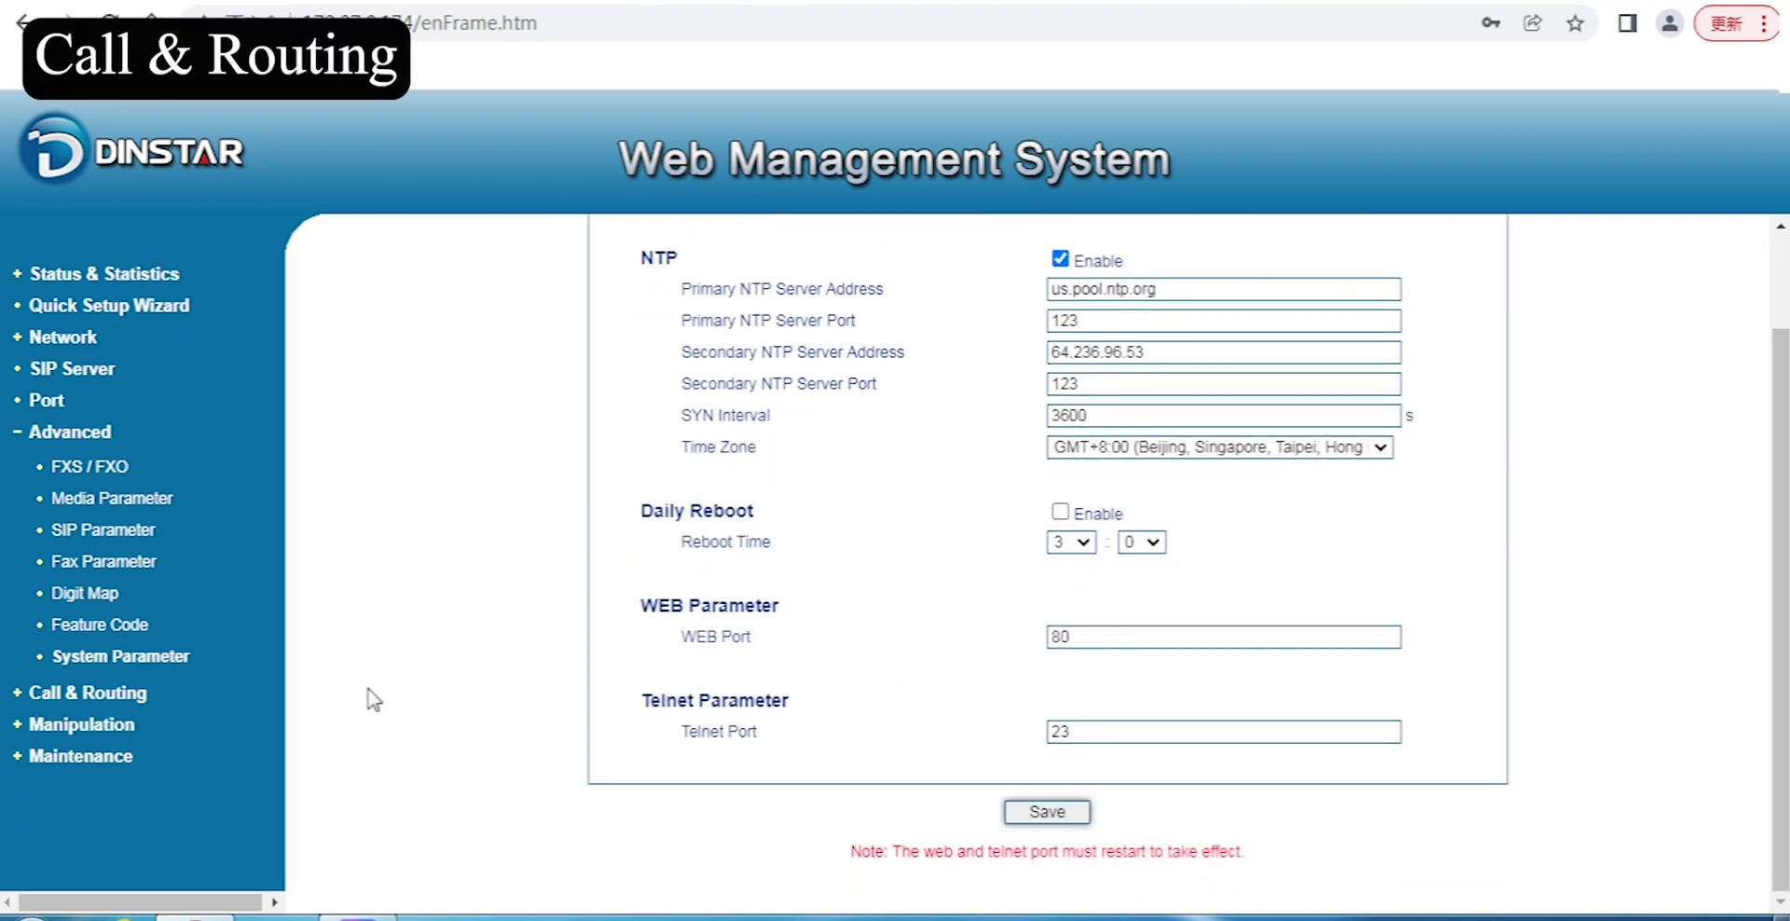
- Expand Call & Routing to list Port Group, IP Trunk, Routing Parameter and the routing tables
{"action": "left_click", "coordinate": [122, 698]}
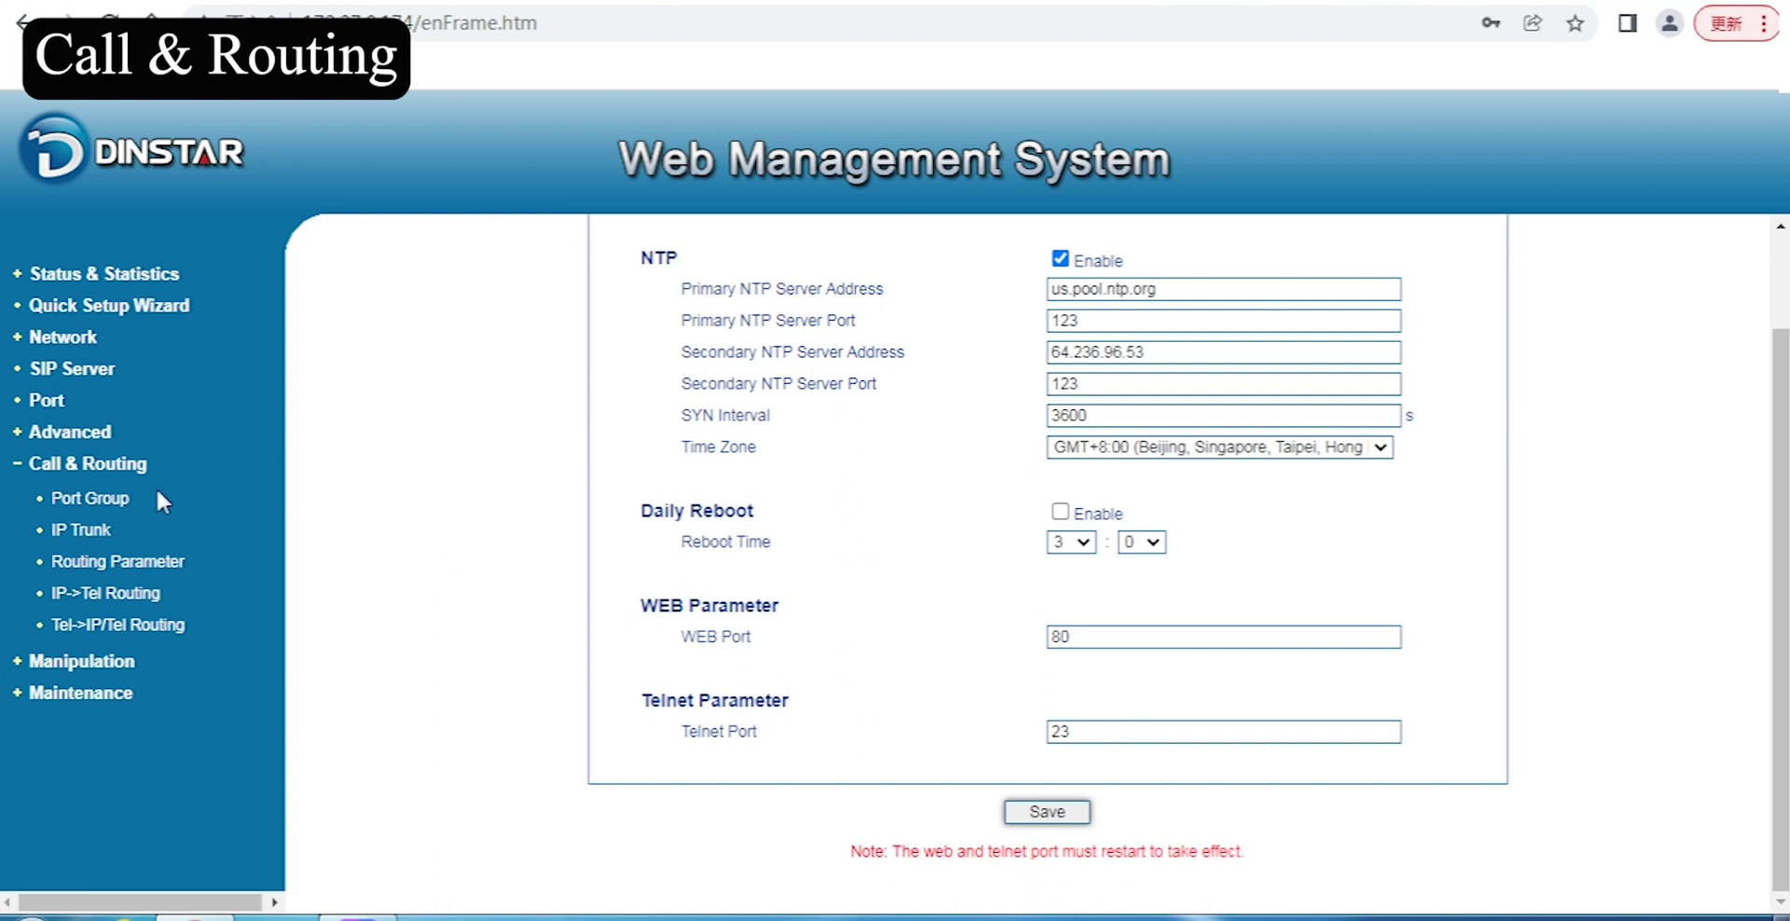
- Browse Port Group, IP Trunk and Routing Parameter, ending on the empty IP->Tel Routing table
{"action": "left_click", "coordinate": [117, 502]}
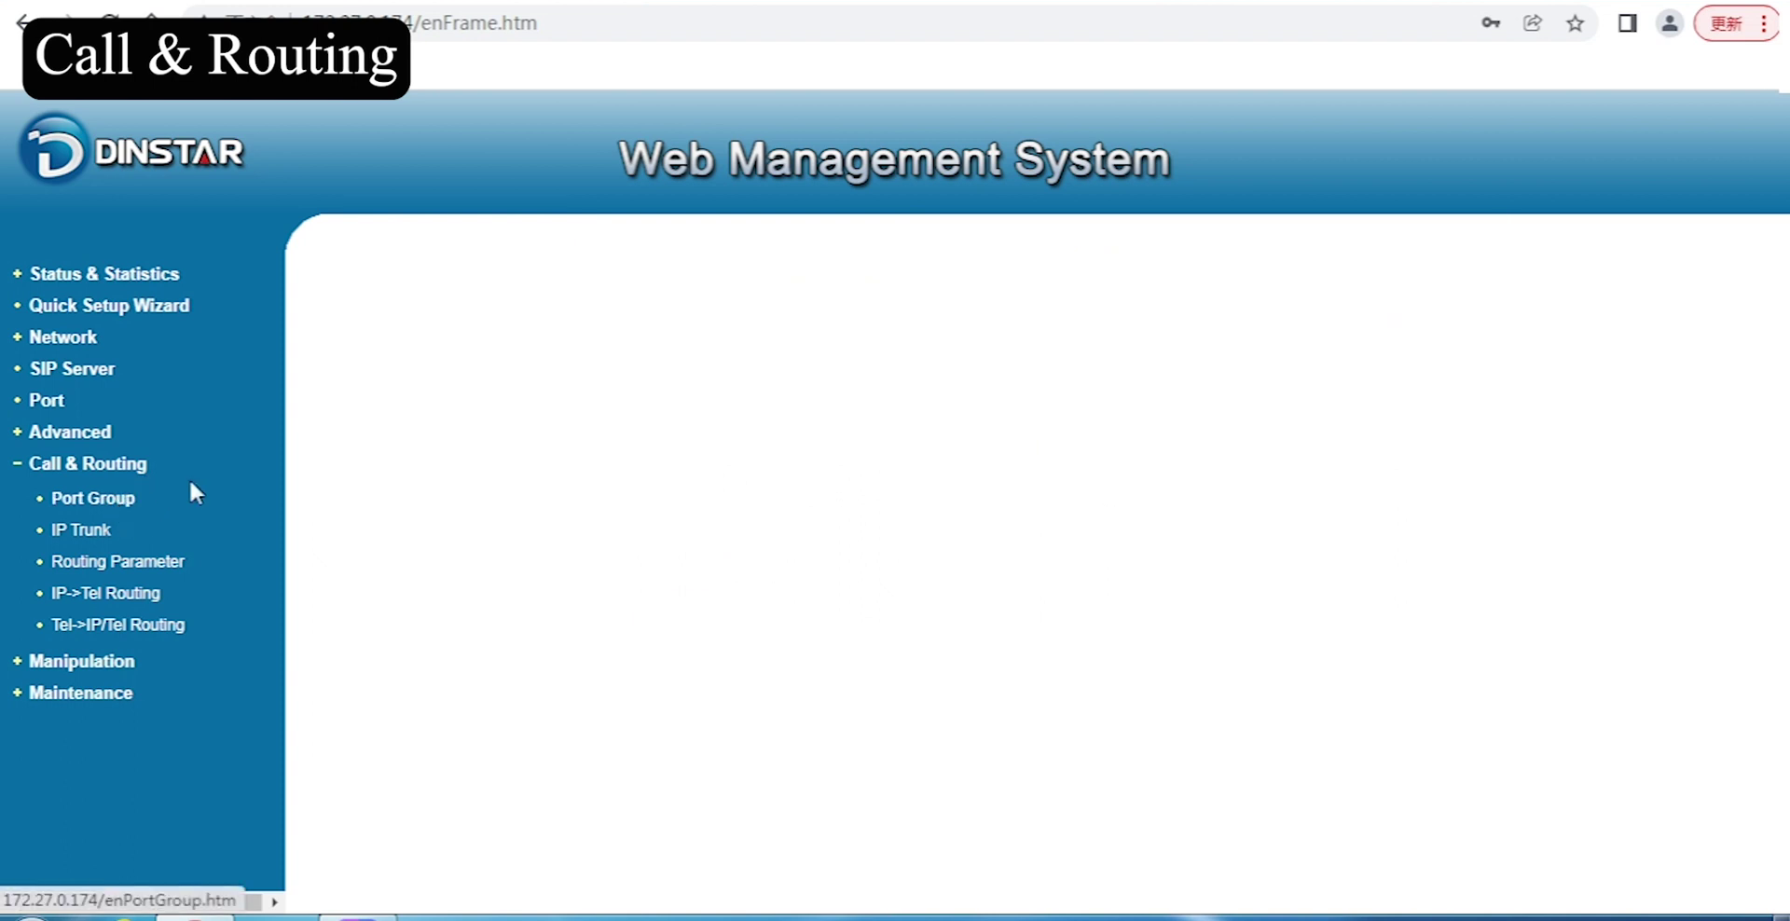
{"action": "left_click", "coordinate": [103, 535]}
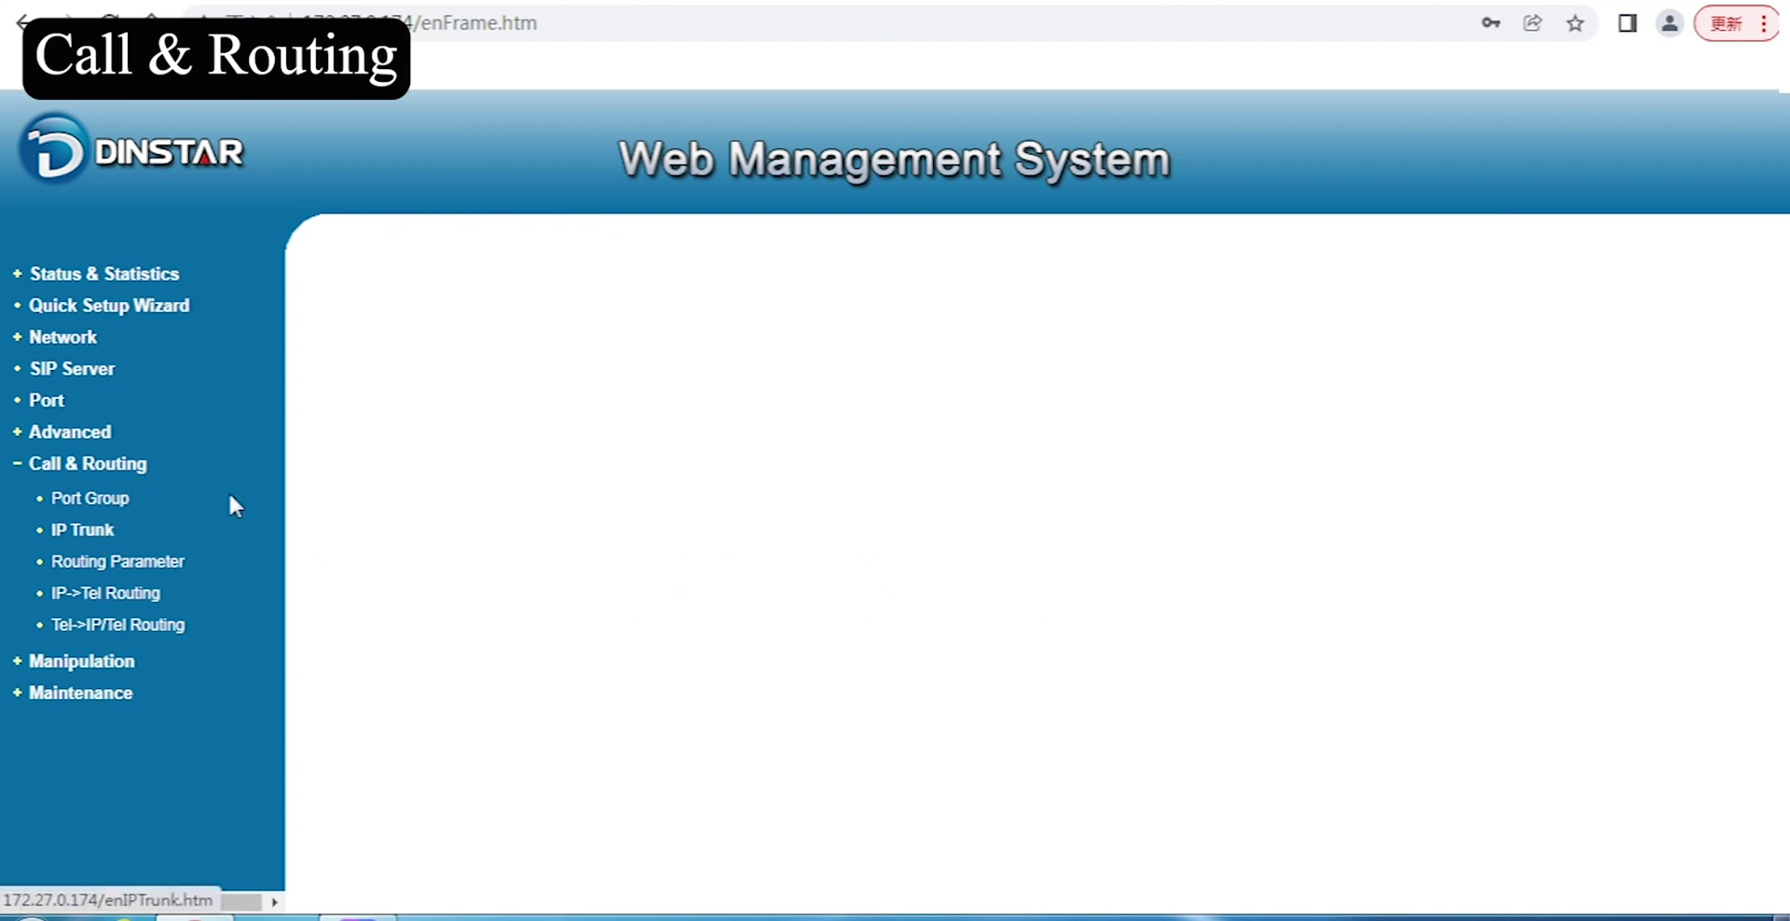
{"action": "left_click", "coordinate": [168, 563]}
{"action": "left_click", "coordinate": [127, 597]}
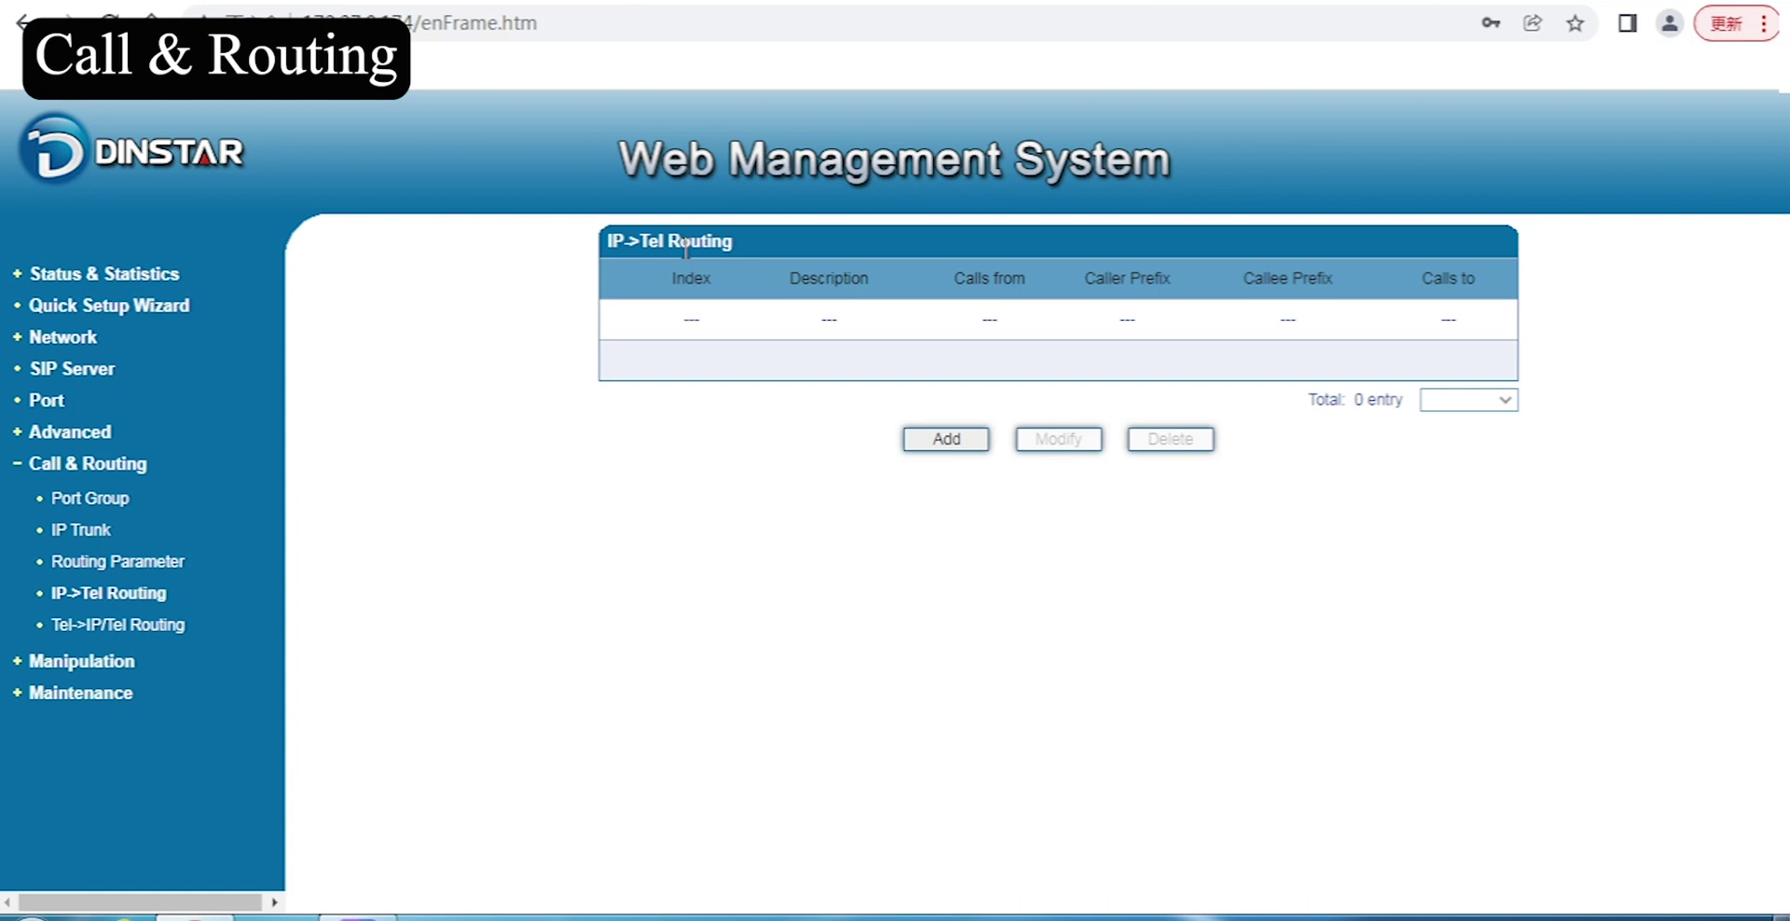
- View the empty Tel->IP/Tel Routing table and expand the Manipulation menu
{"action": "left_click", "coordinate": [179, 626]}
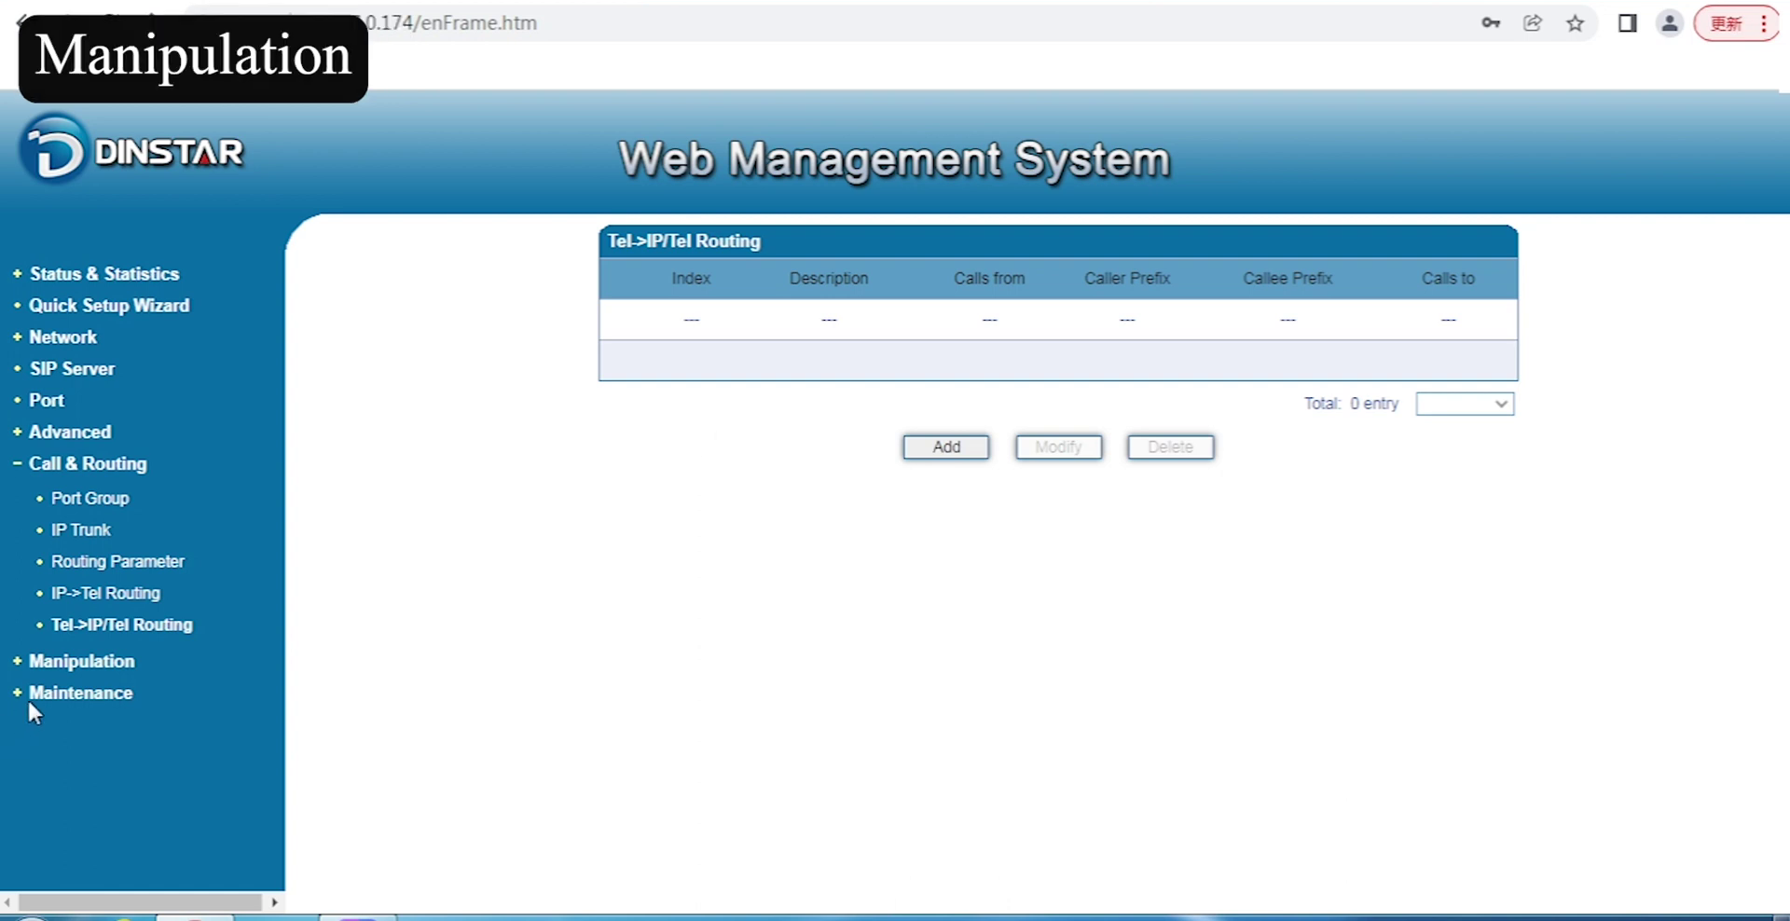
{"action": "left_click", "coordinate": [70, 660]}
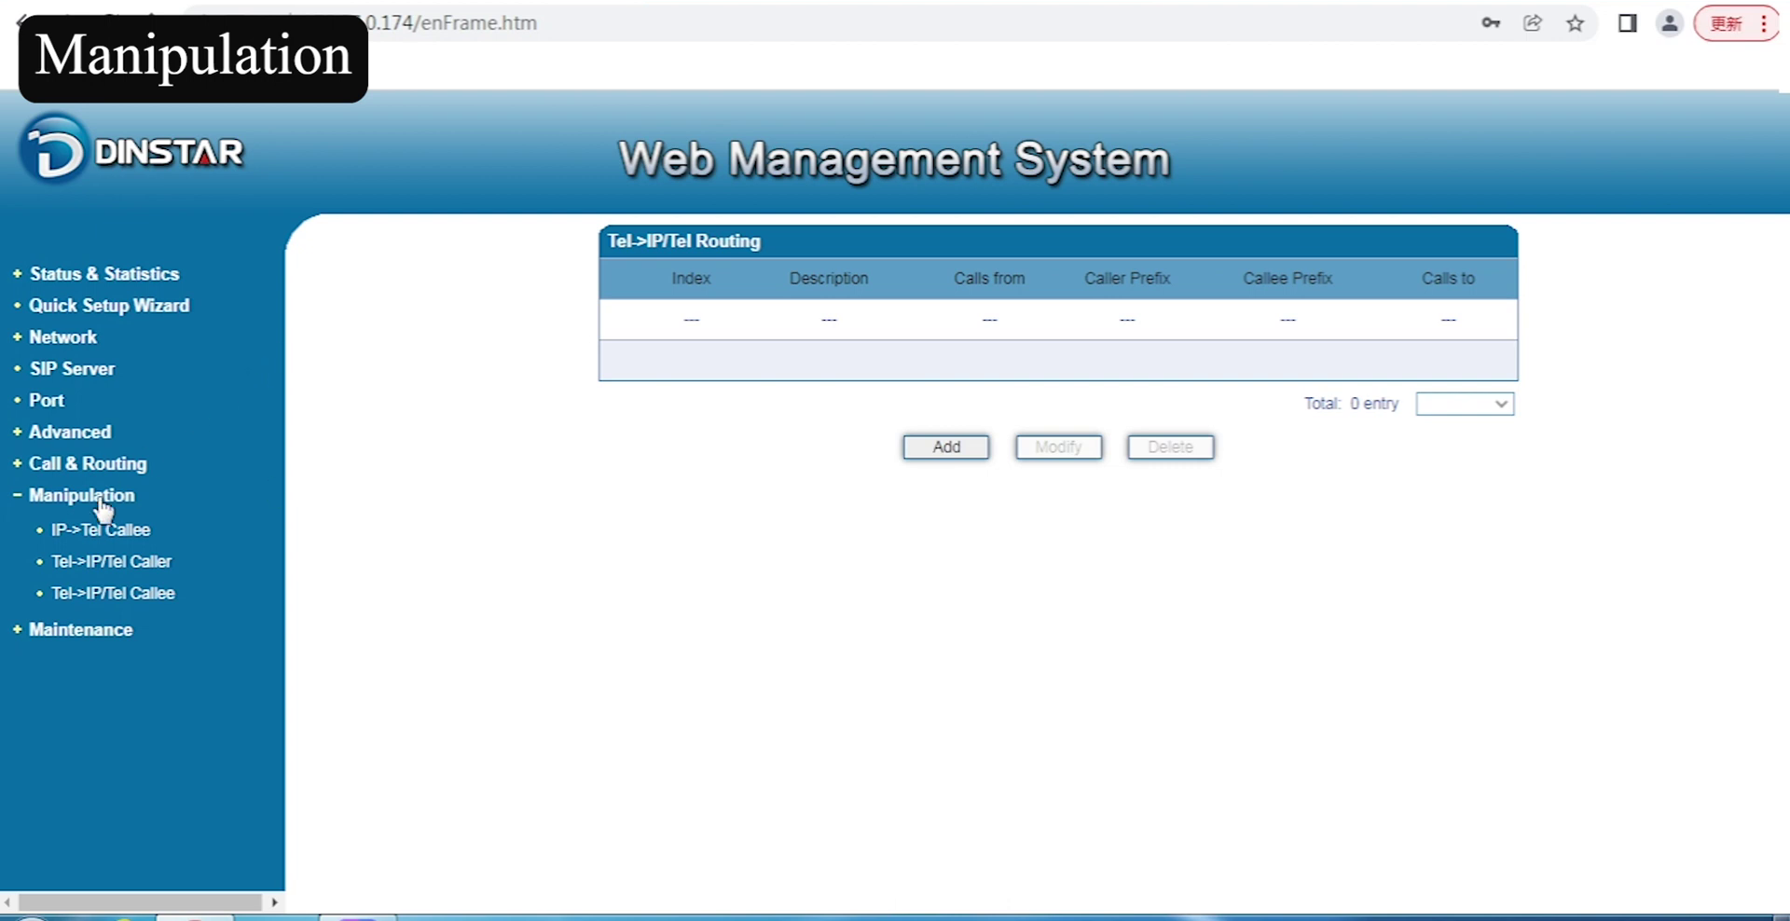
- Open the IP->Tel Callee rules and start a new rule at index 31
{"action": "left_click", "coordinate": [121, 533]}
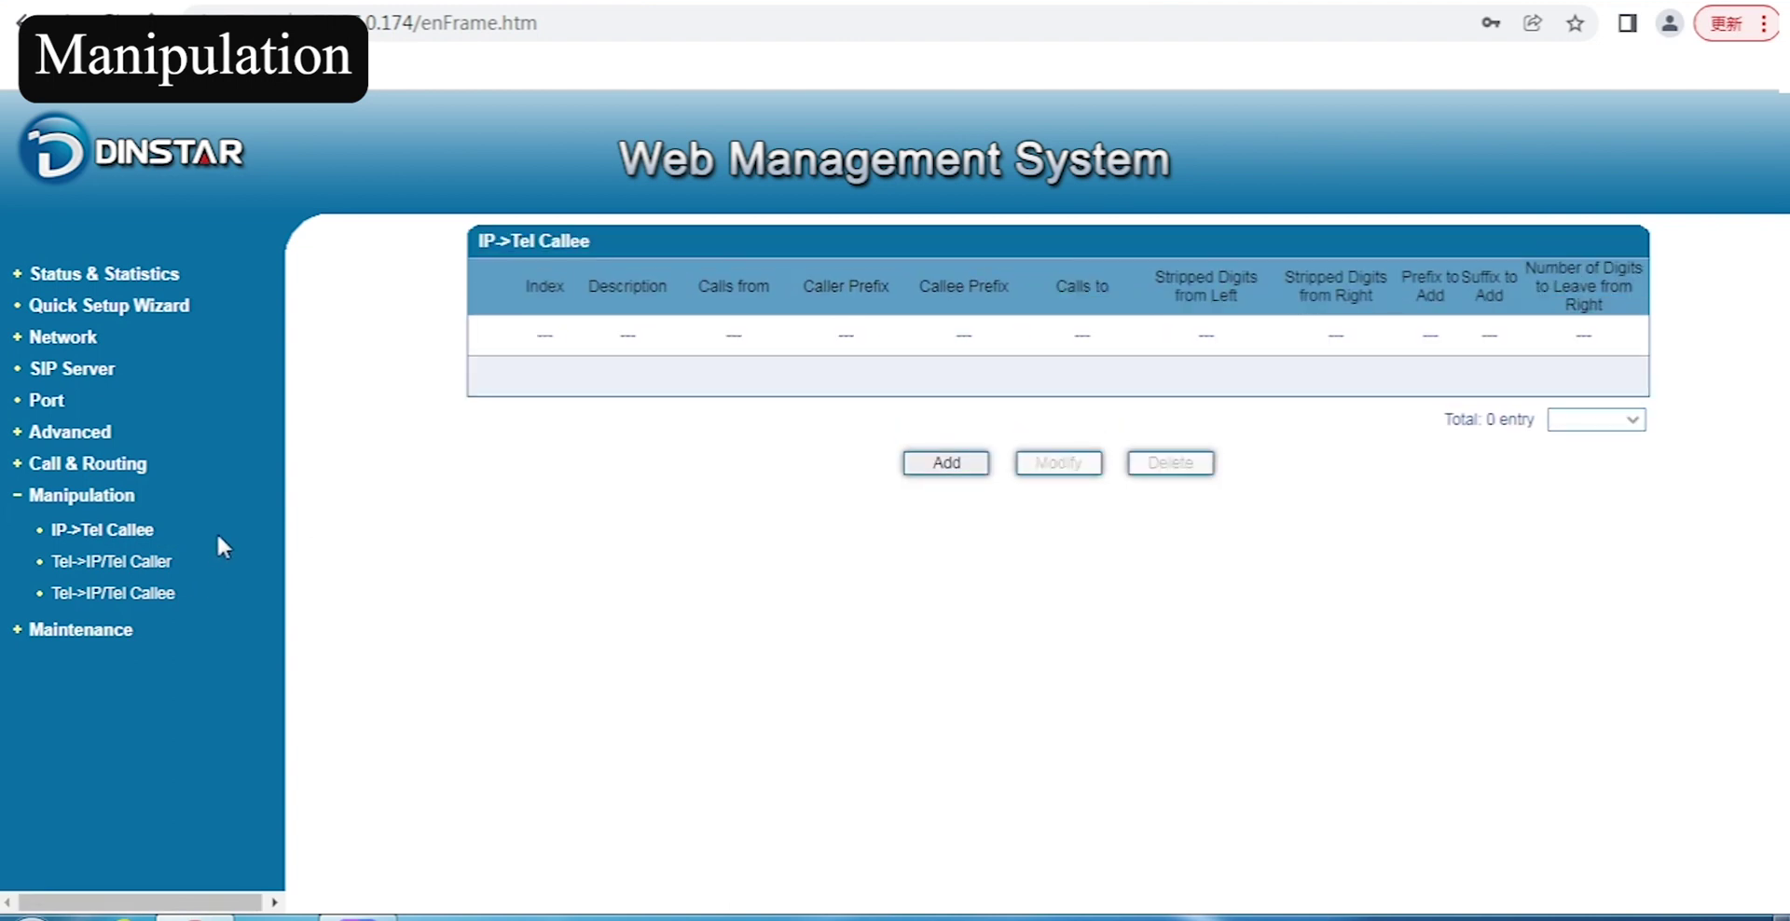
{"action": "left_click", "coordinate": [944, 465]}
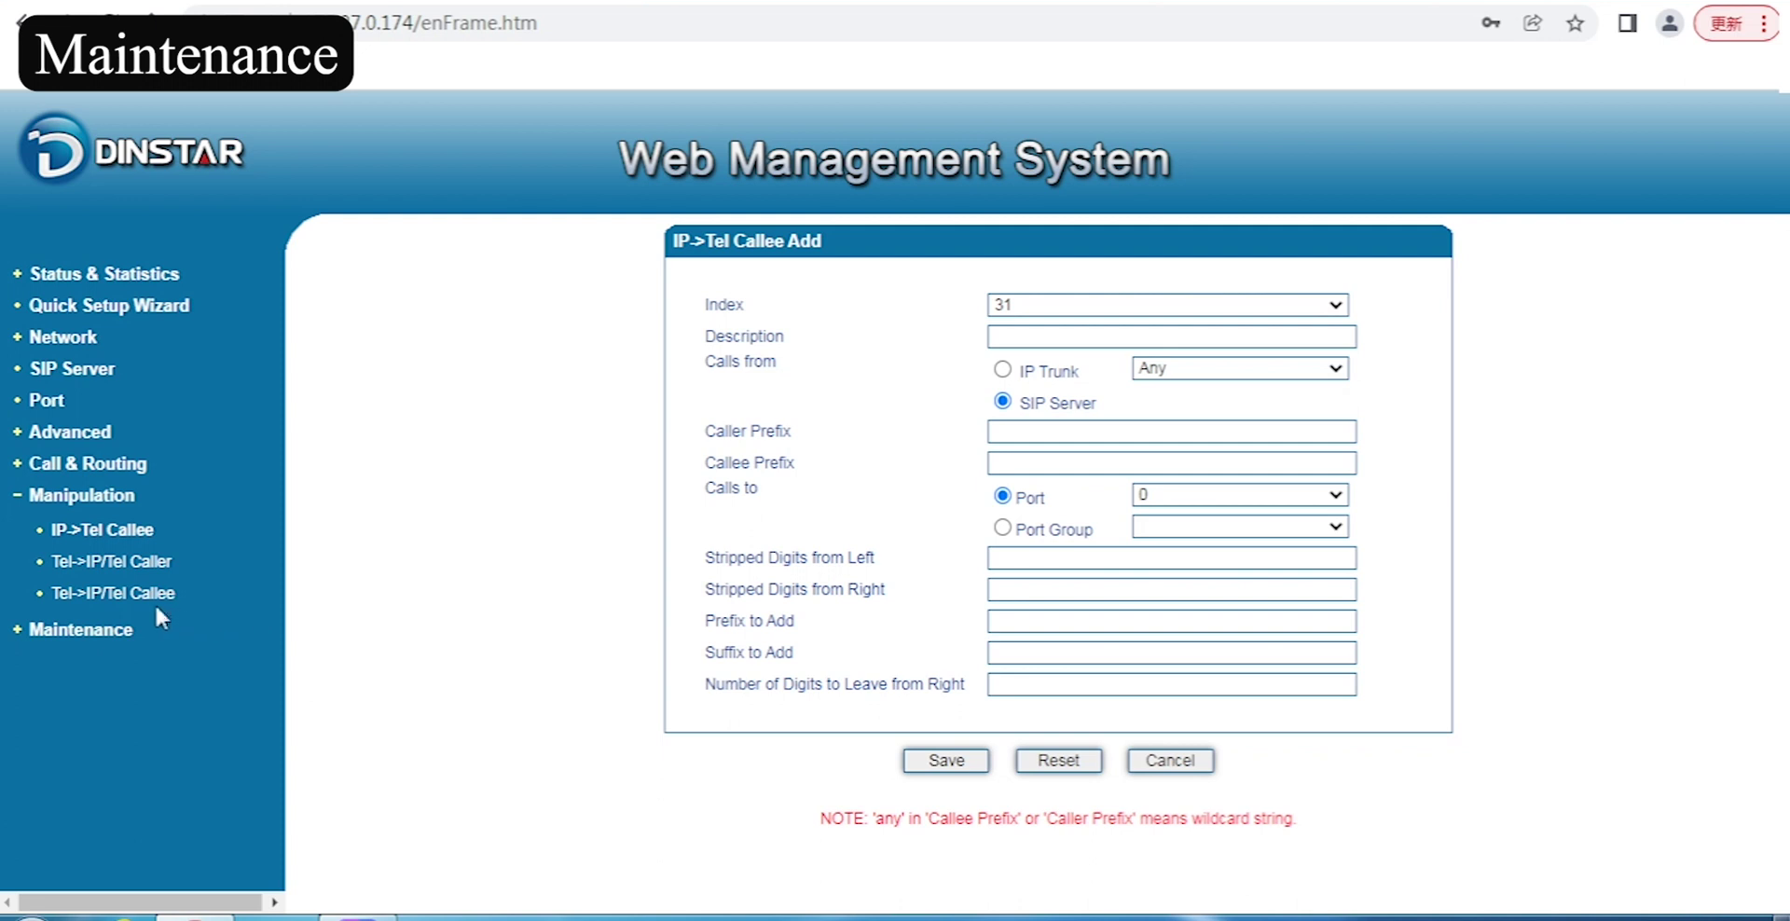
- Expand Maintenance and view the Firmware Upload page for software, voice and IVR files
{"action": "left_click", "coordinate": [121, 632]}
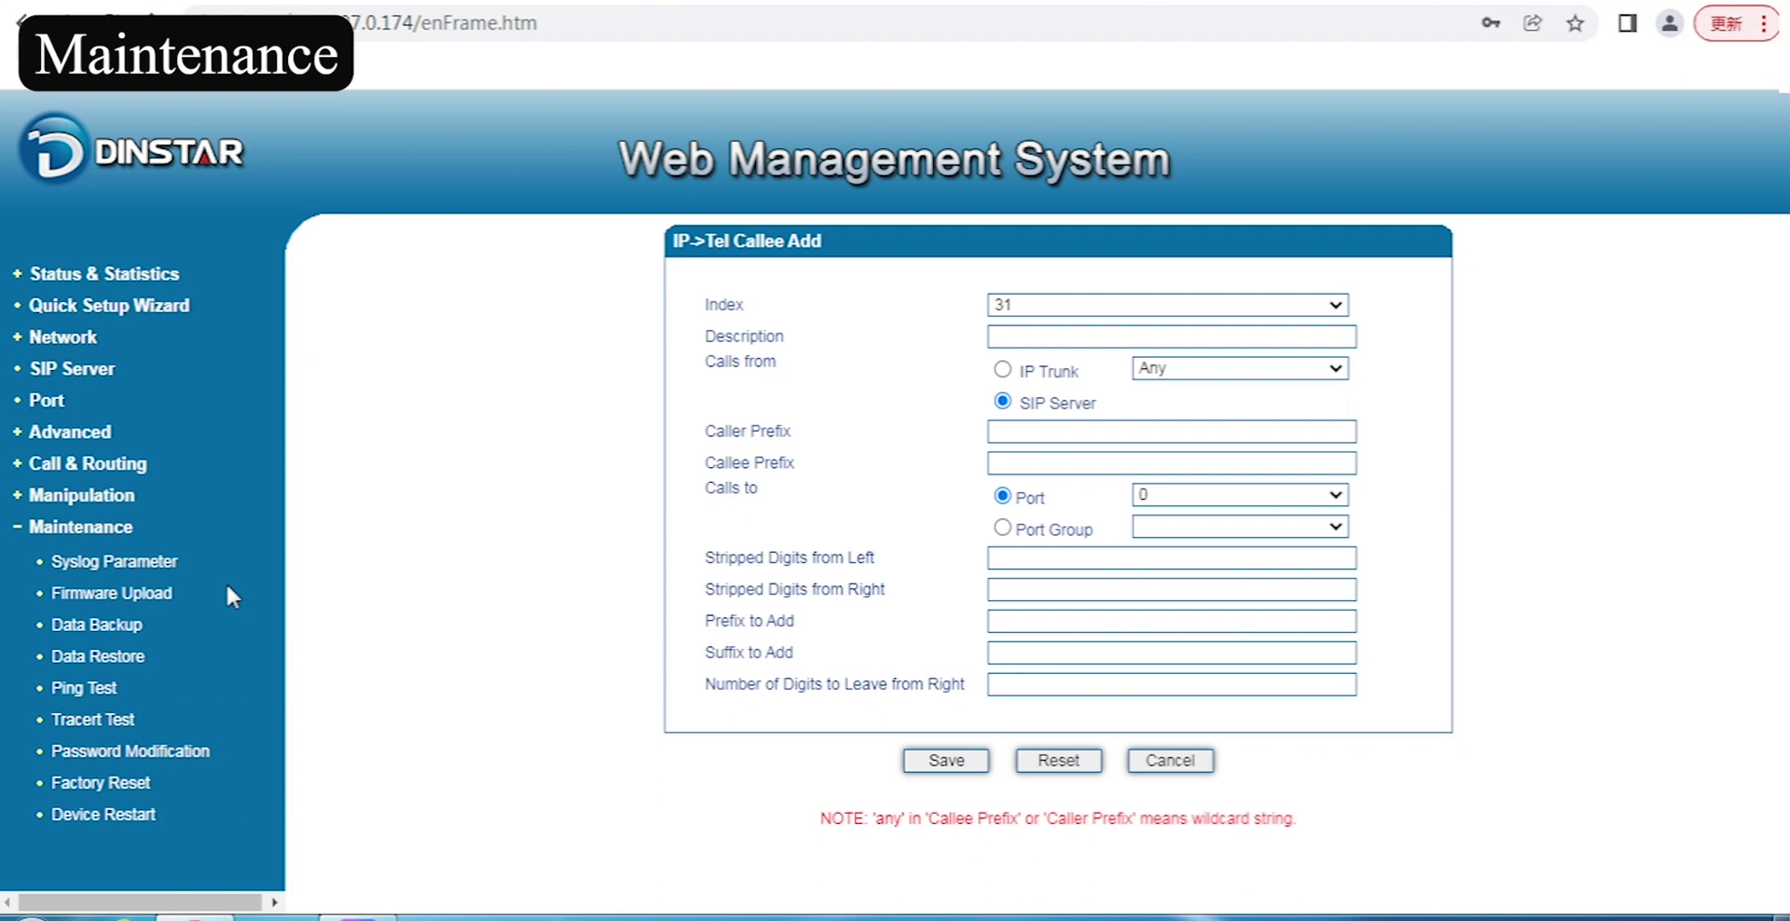
{"action": "left_click", "coordinate": [166, 601]}
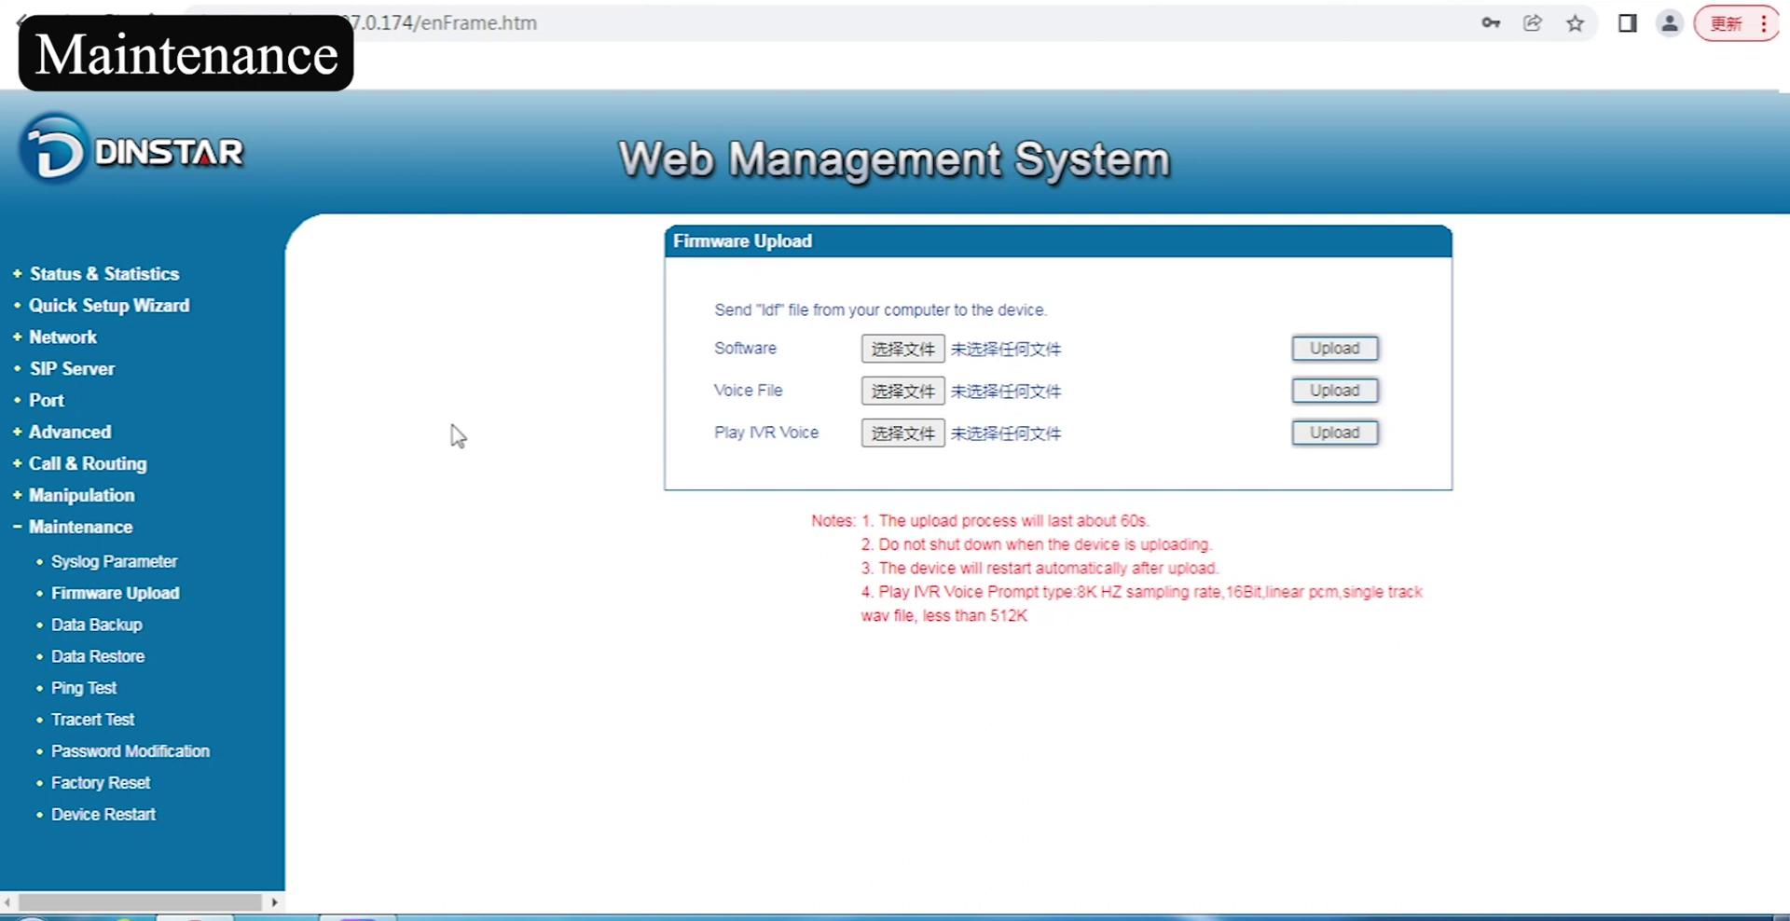
- View the Password Modification page, then the Factory Reset page
{"action": "left_click", "coordinate": [186, 753]}
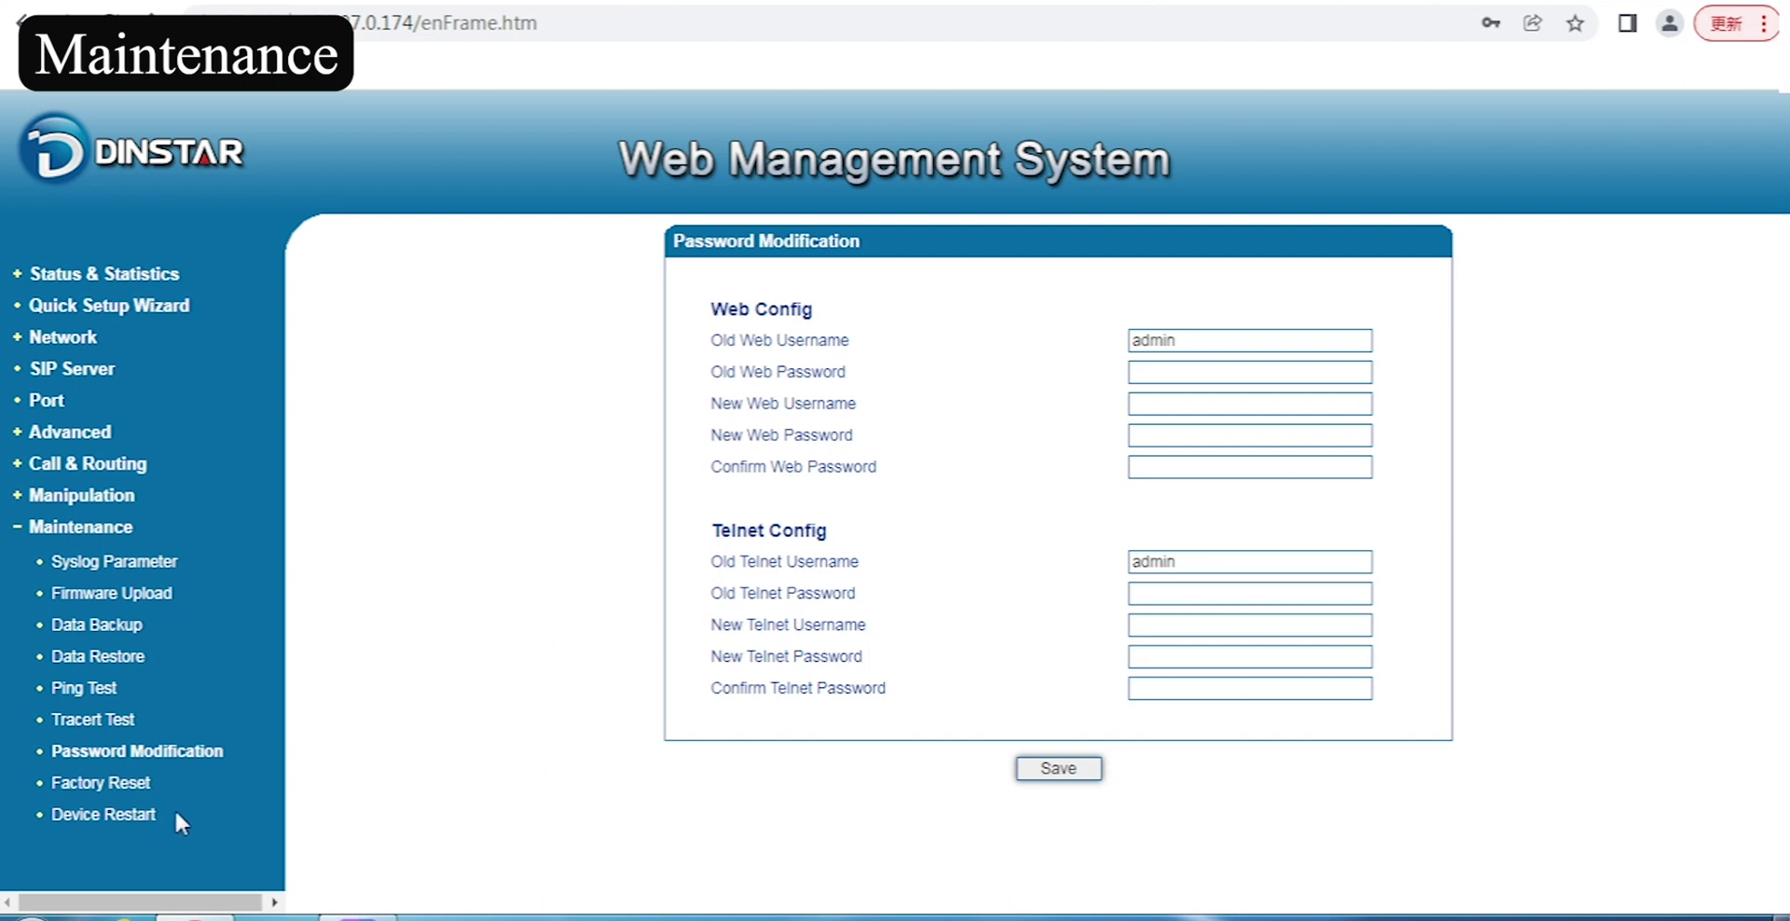
{"action": "left_click", "coordinate": [131, 784]}
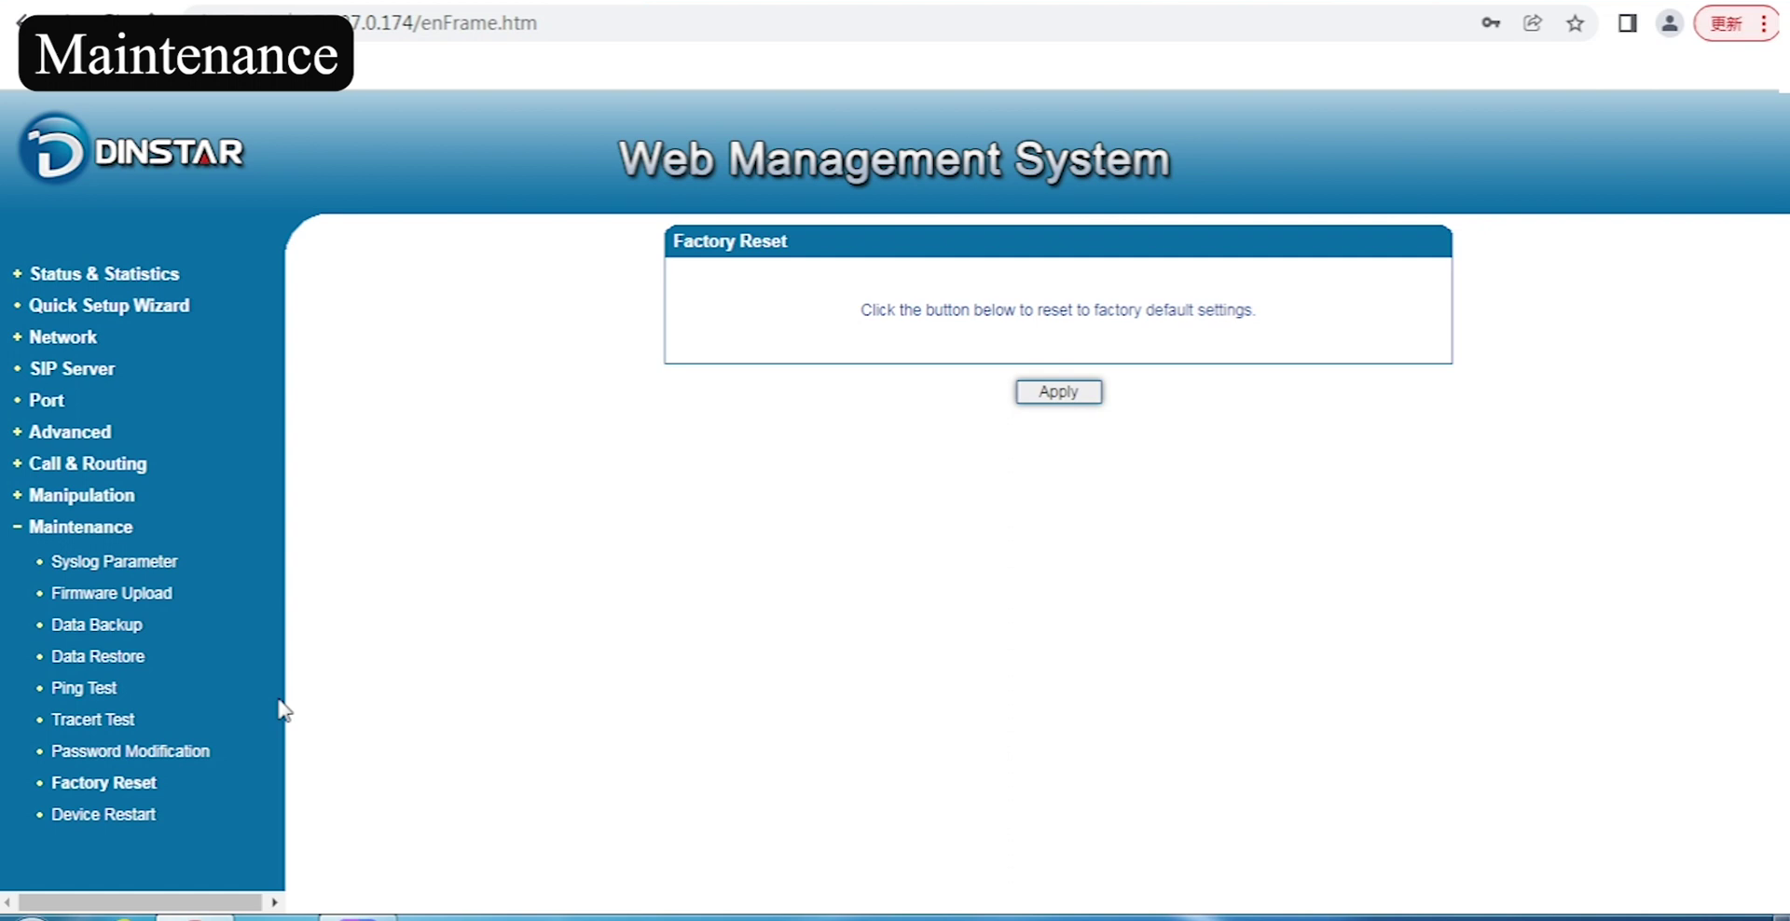
- View the Device Restart page under Maintenance
{"action": "left_click", "coordinate": [97, 814]}
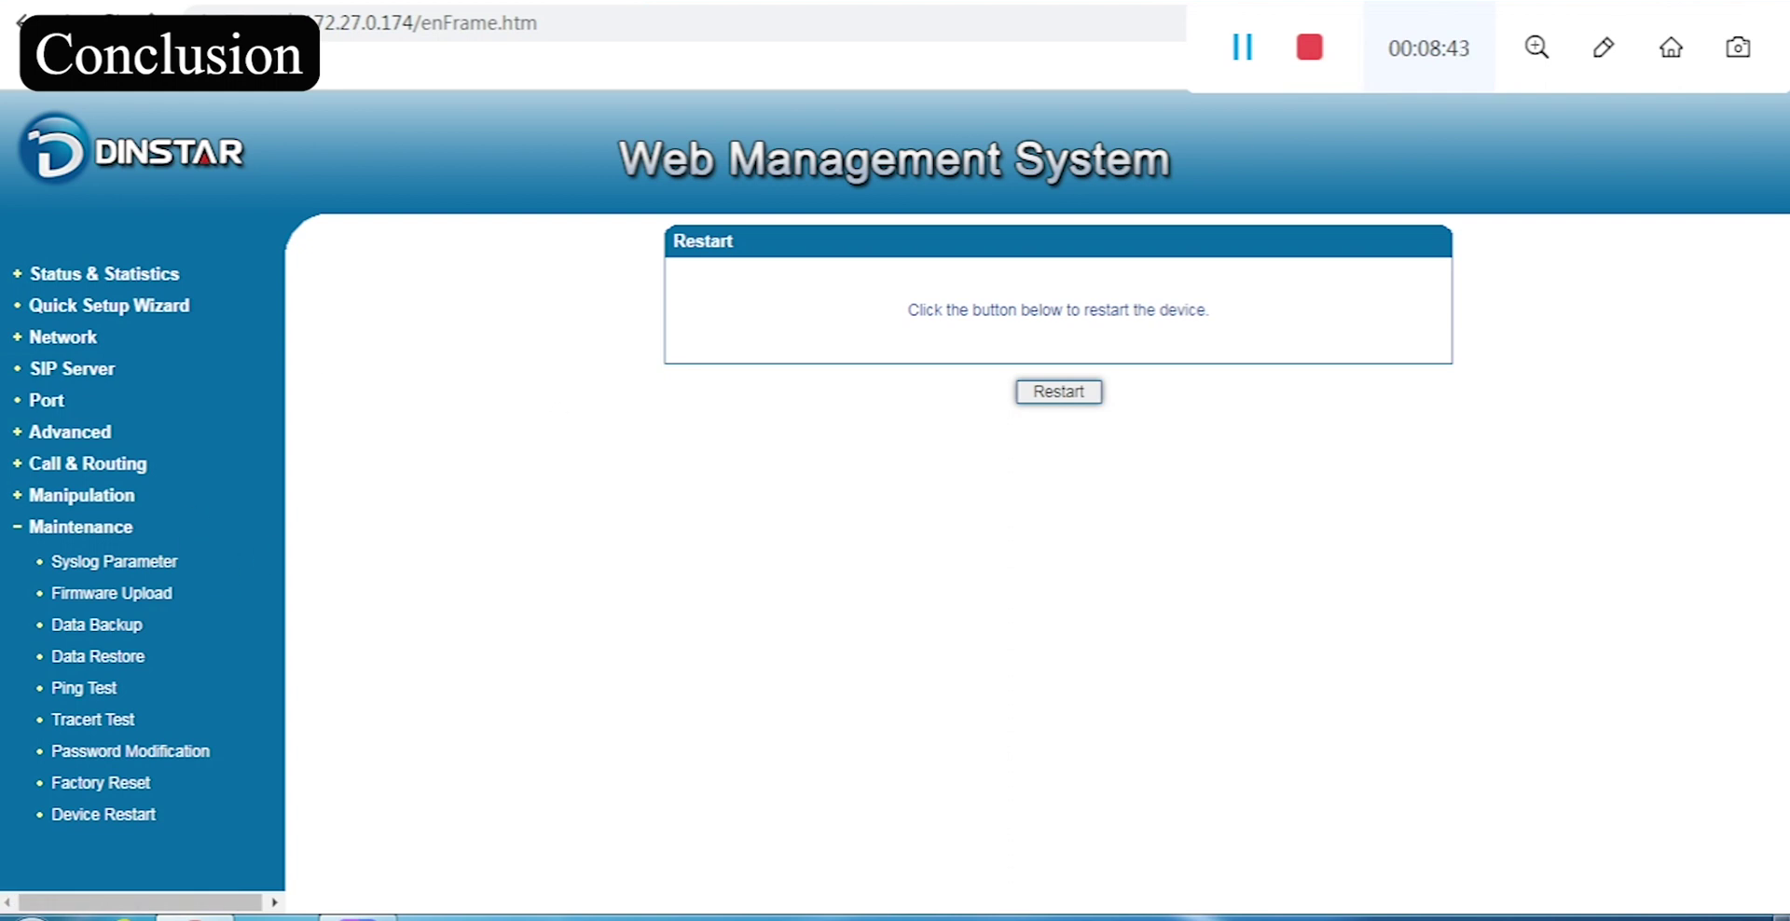
- Reopen the FXS / FXO settings under Advanced and scroll through them
{"action": "left_click", "coordinate": [119, 432]}
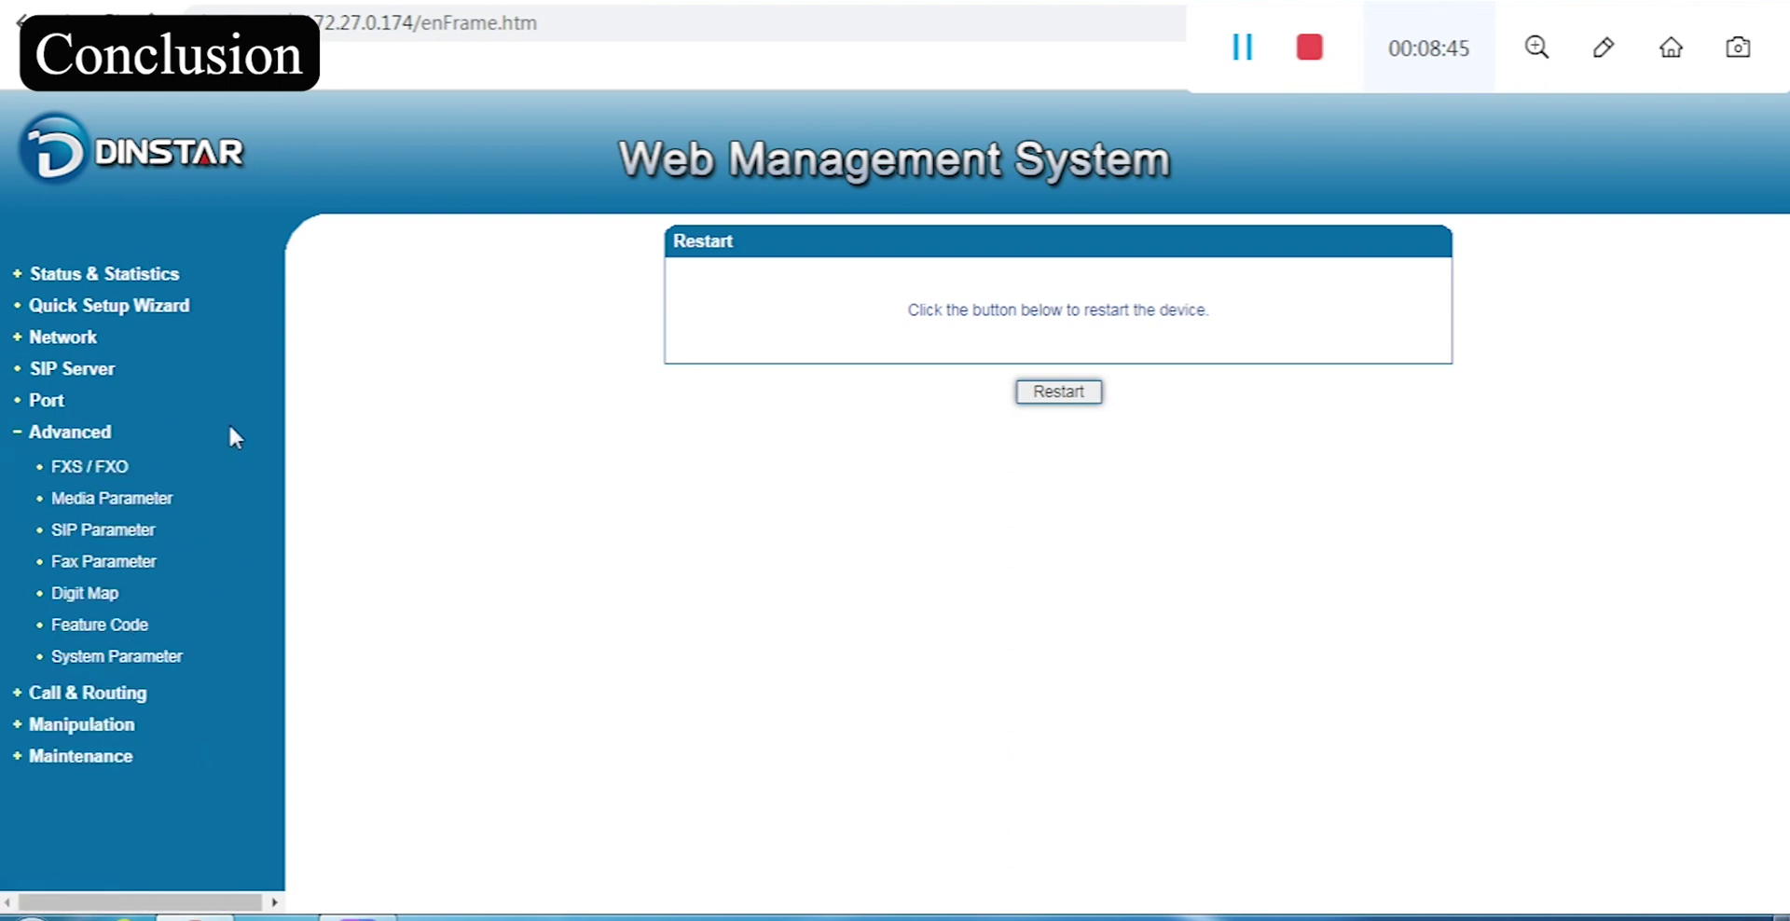
{"action": "left_click", "coordinate": [123, 469]}
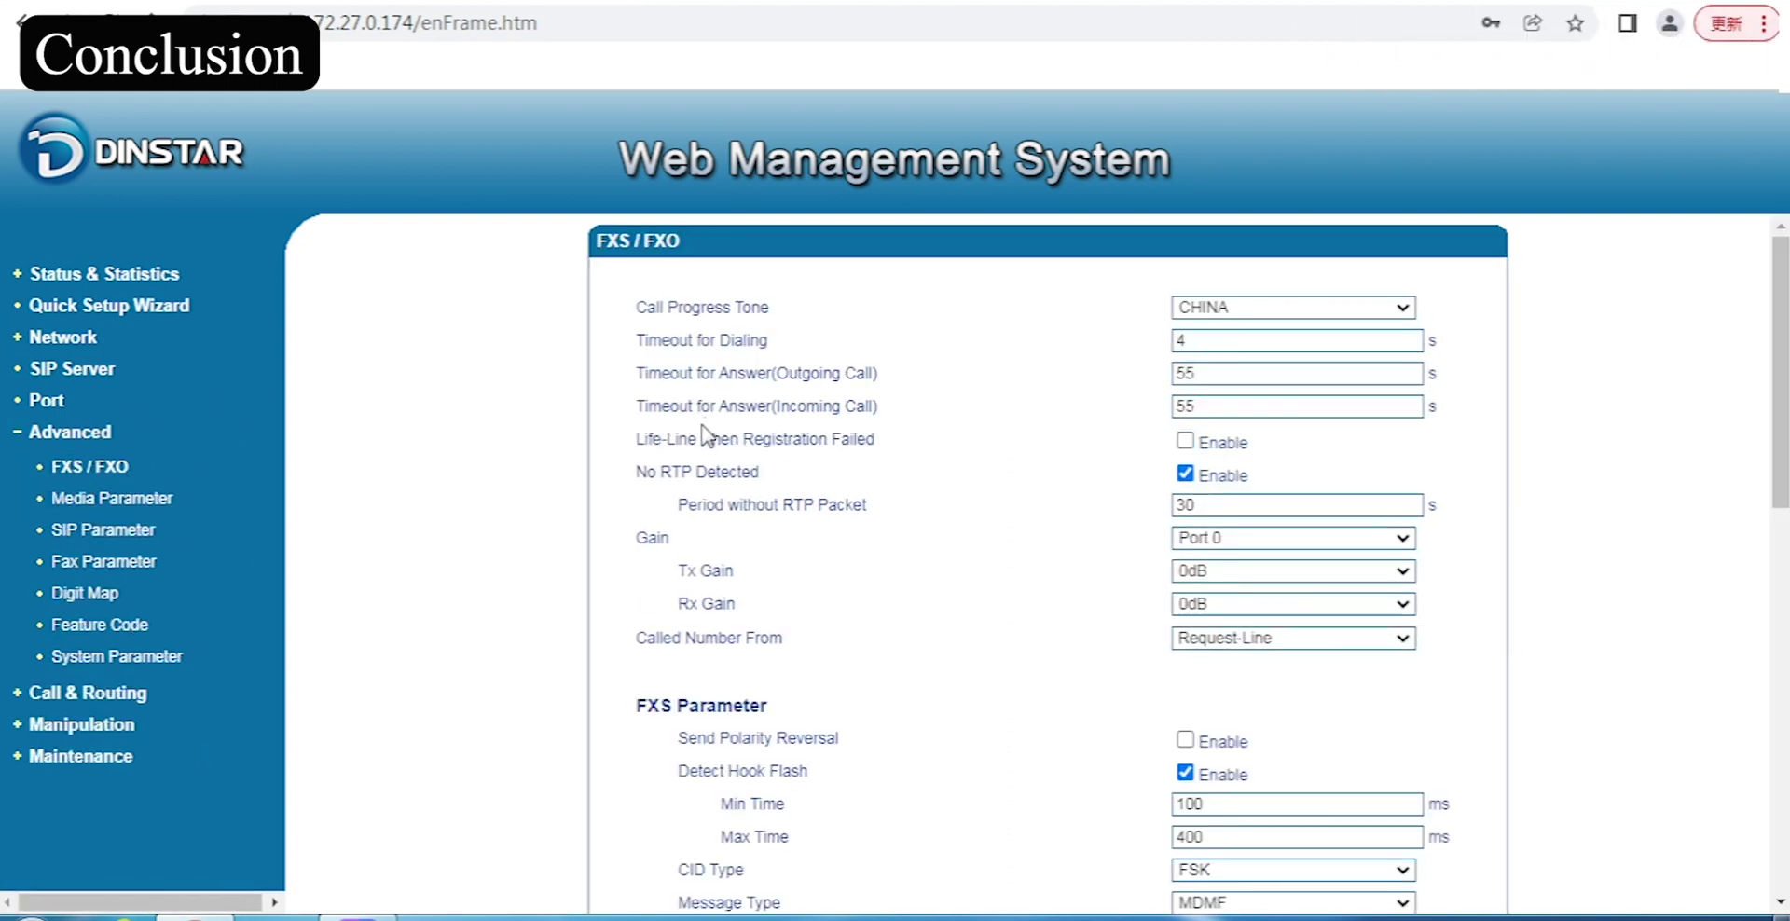
{"action": "scroll", "coordinate": [587, 485], "scroll_direction": "down", "scroll_amount": 4}
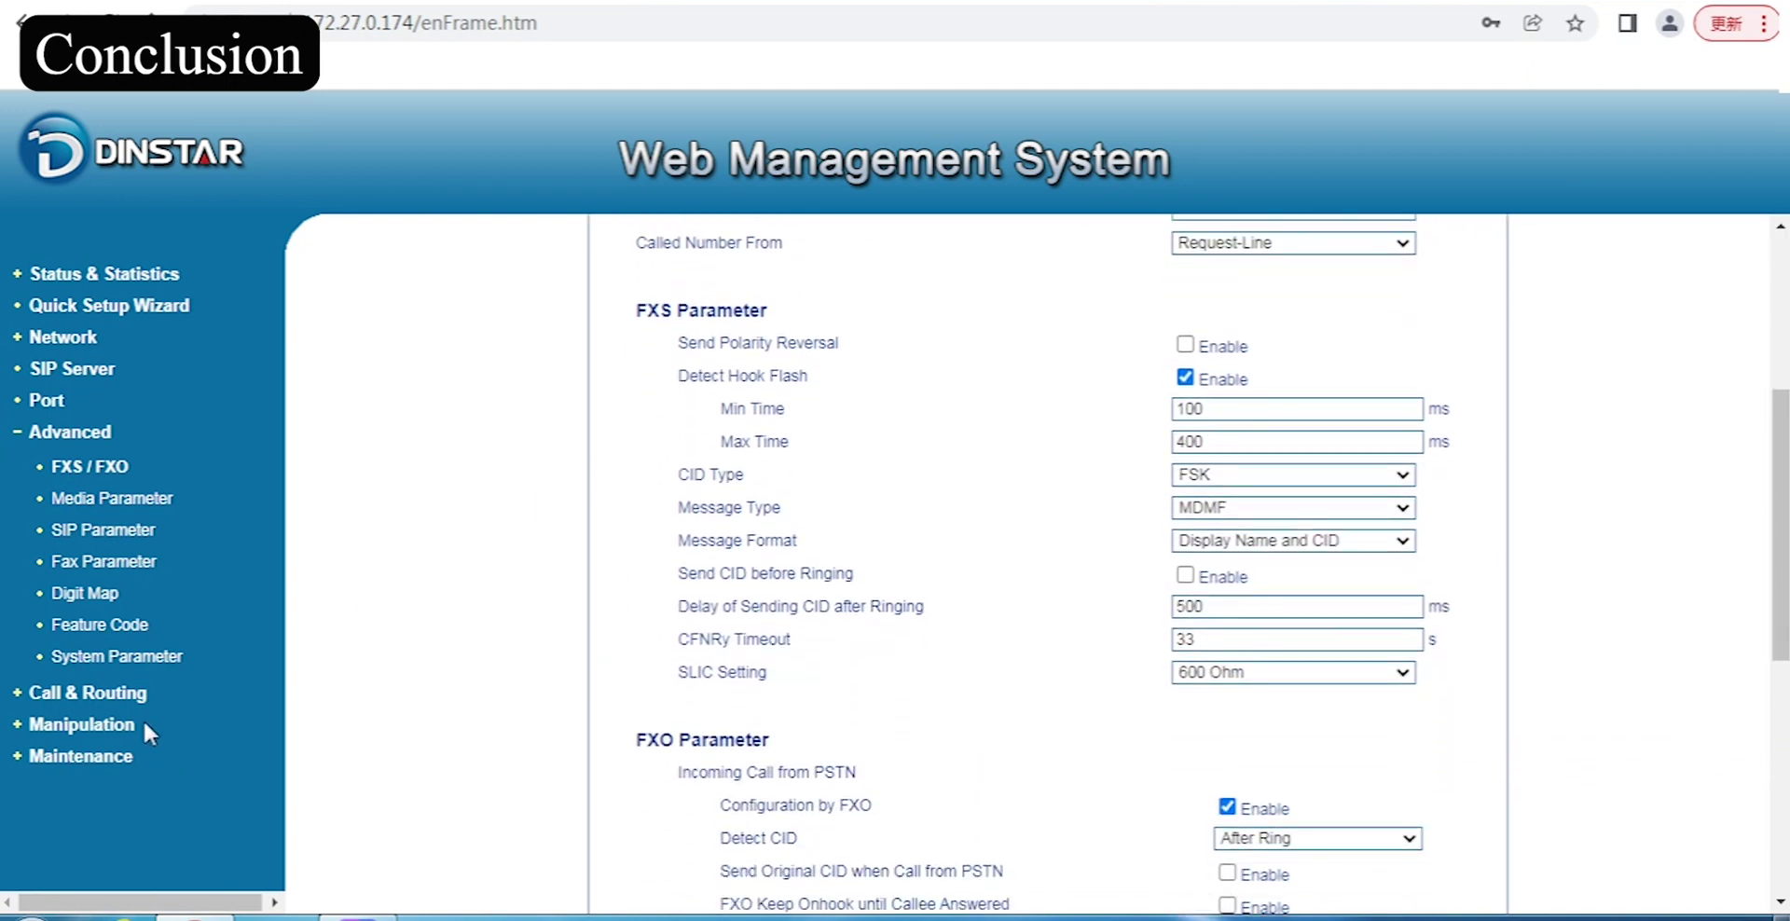
- Expand the Call & Routing menu and scroll back to the top
{"action": "left_click", "coordinate": [121, 693]}
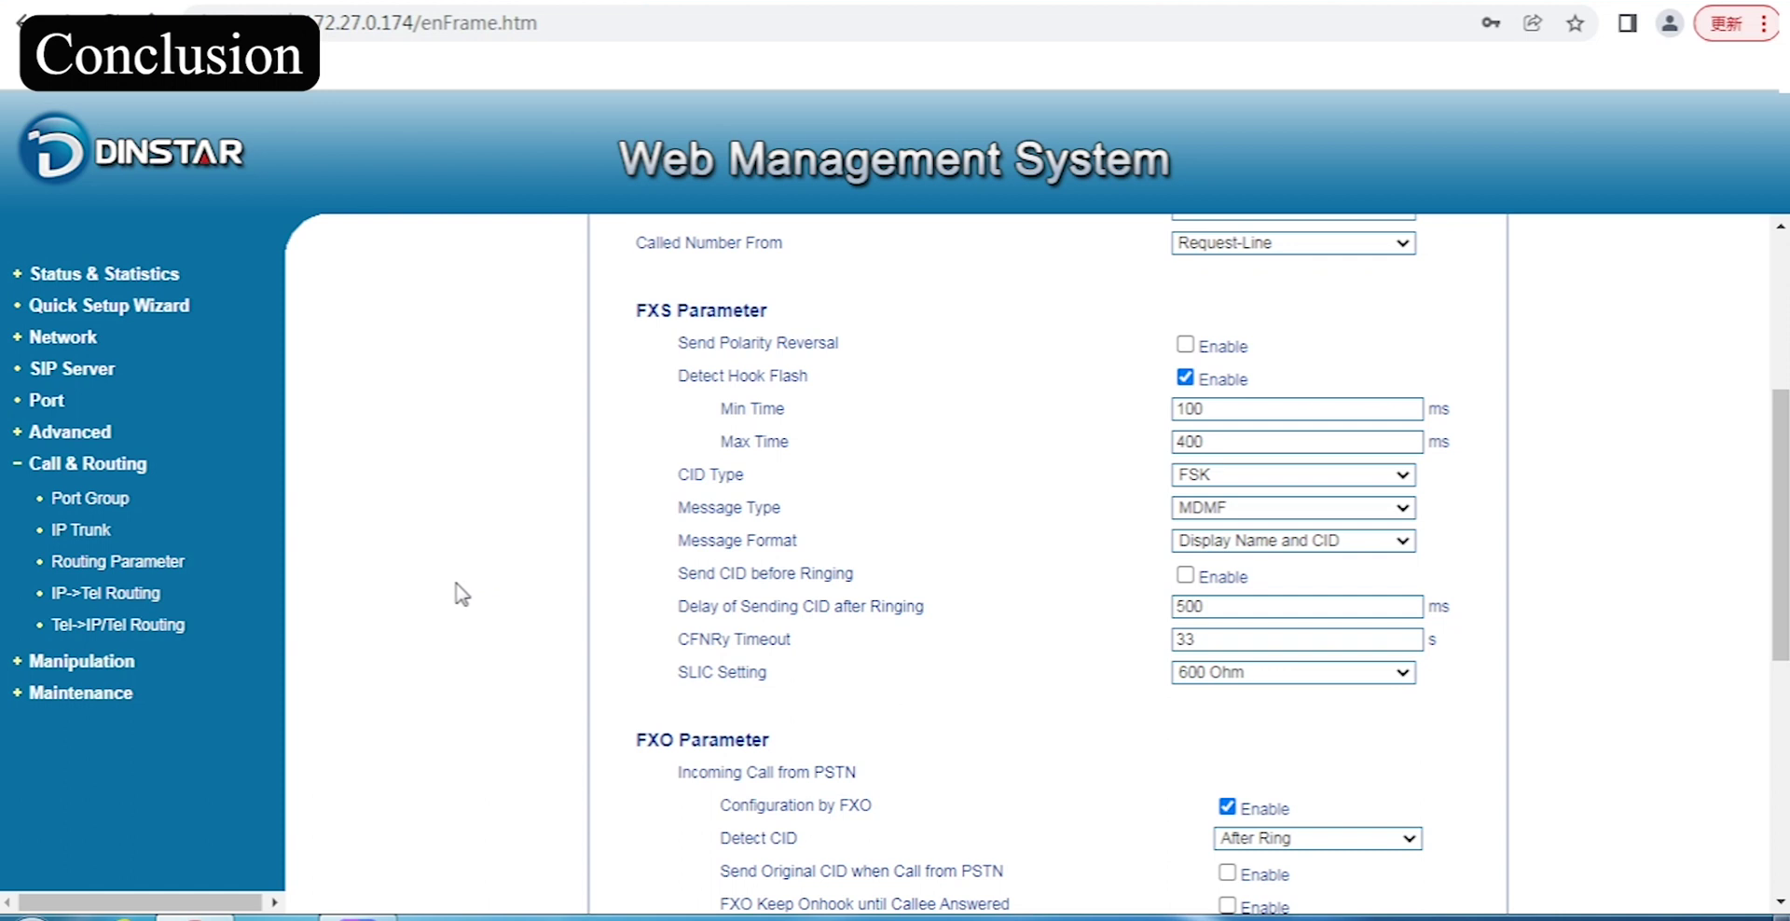
{"action": "scroll", "coordinate": [461, 594], "scroll_direction": "up", "scroll_amount": 3}
{"action": "scroll", "coordinate": [461, 594], "scroll_direction": "up", "scroll_amount": 2}
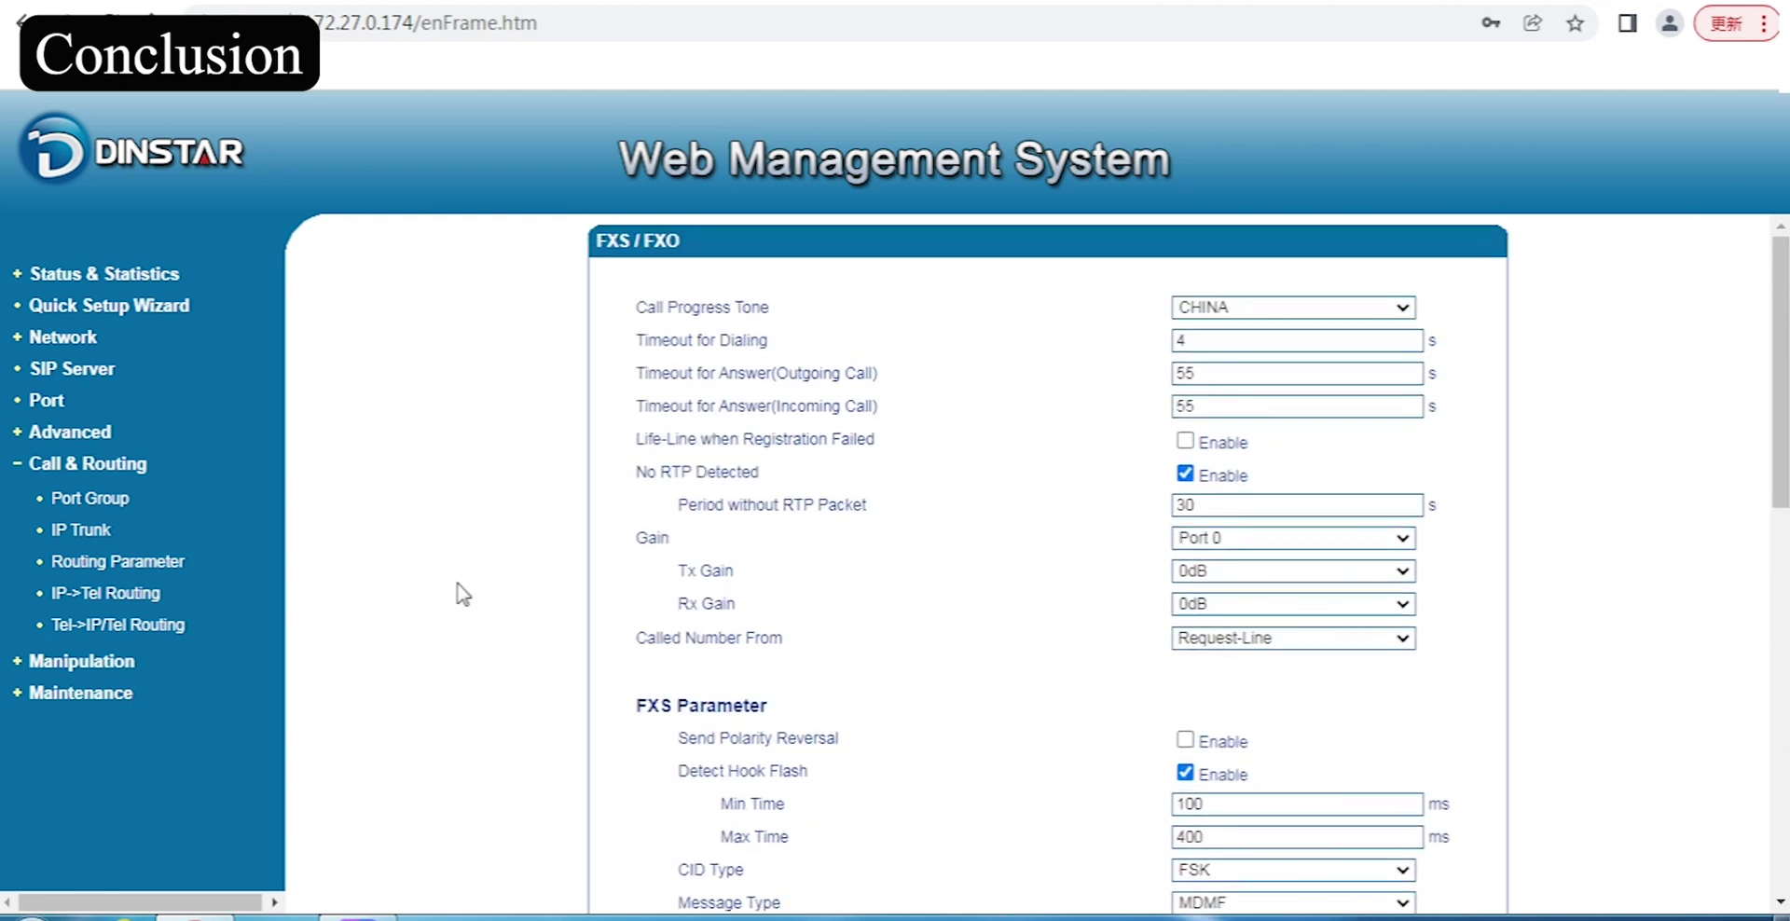